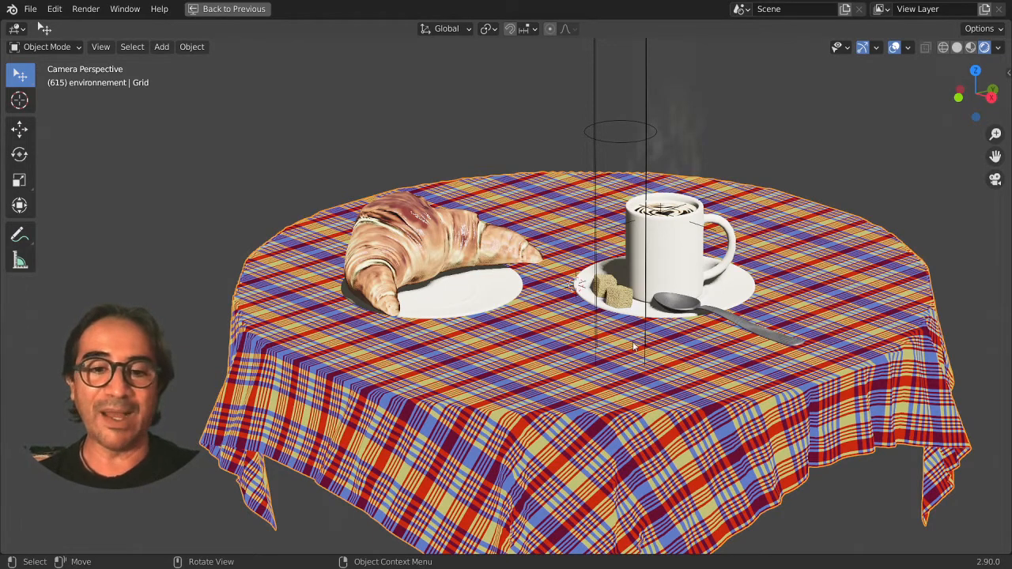
# Restore the full Shading workspace from the maximized viewport and bring the MADRAS node graph into view.
pyautogui.keyDown('shift'); pyautogui.moveTo(686, 359); pyautogui.dragTo(582, 325, button='middle'); pyautogui.keyUp('shift')
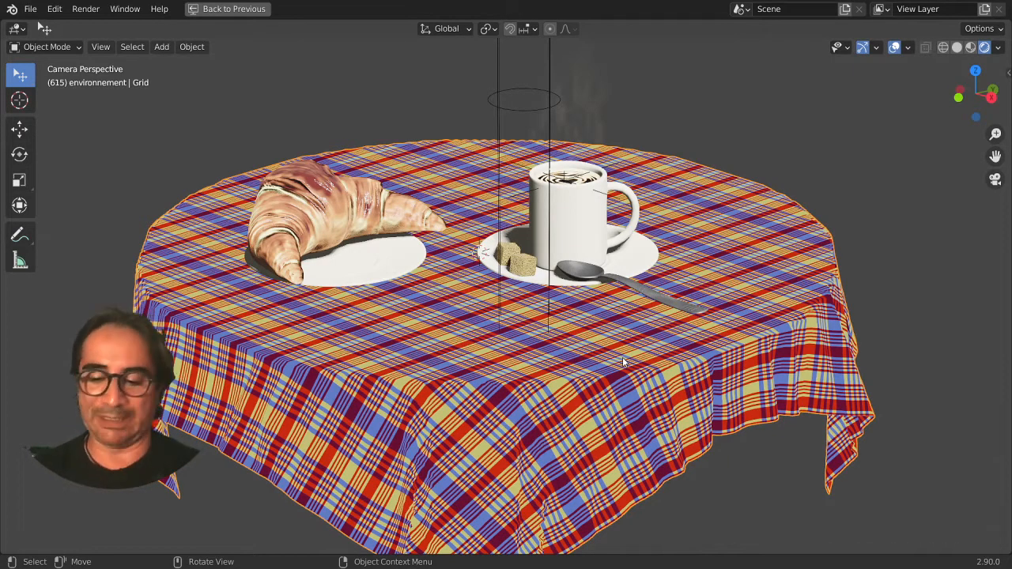
pyautogui.hotkey('ctrl', 'space')
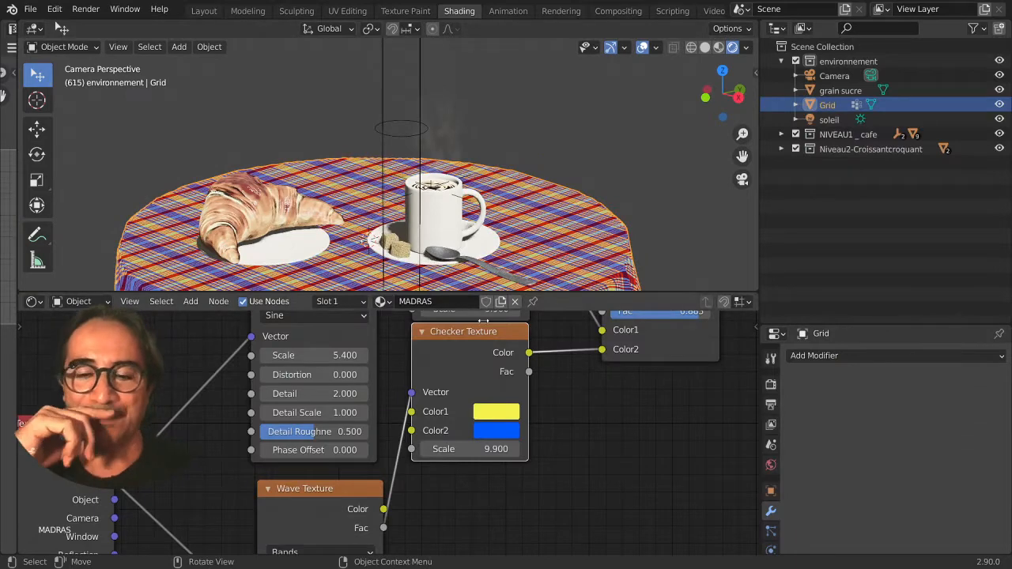
pyautogui.scroll(-5, 494, 431)
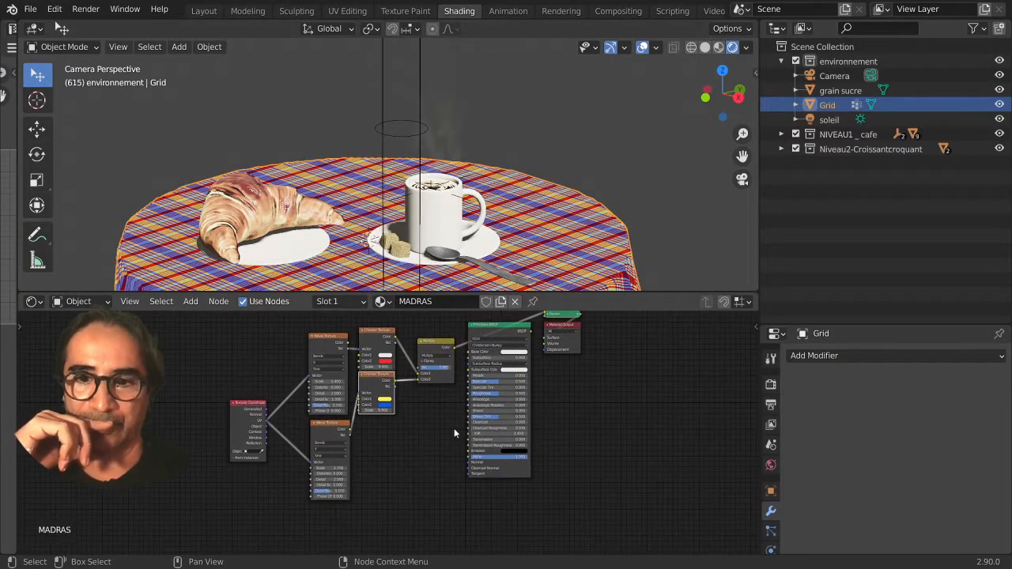
pyautogui.scroll(3, 394, 433)
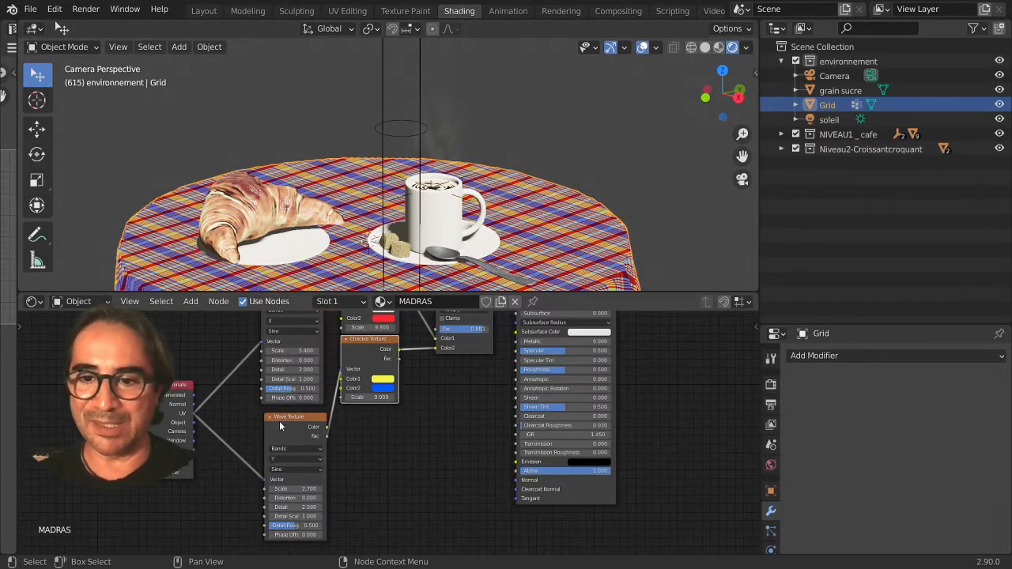
# Collapse both Wave Texture nodes and the red-and-white Checker Texture node, and reposition the Texture Coordinate node beside them.
pyautogui.moveTo(282, 424); pyautogui.dragTo(273, 417)
pyautogui.click(258, 411)
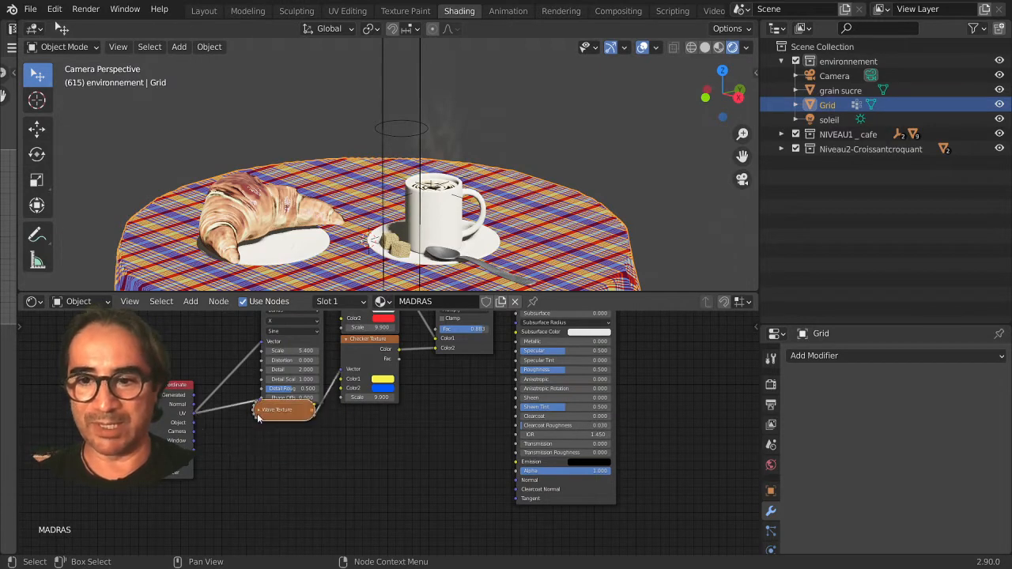
pyautogui.moveTo(257, 413); pyautogui.dragTo(269, 496, button='middle')
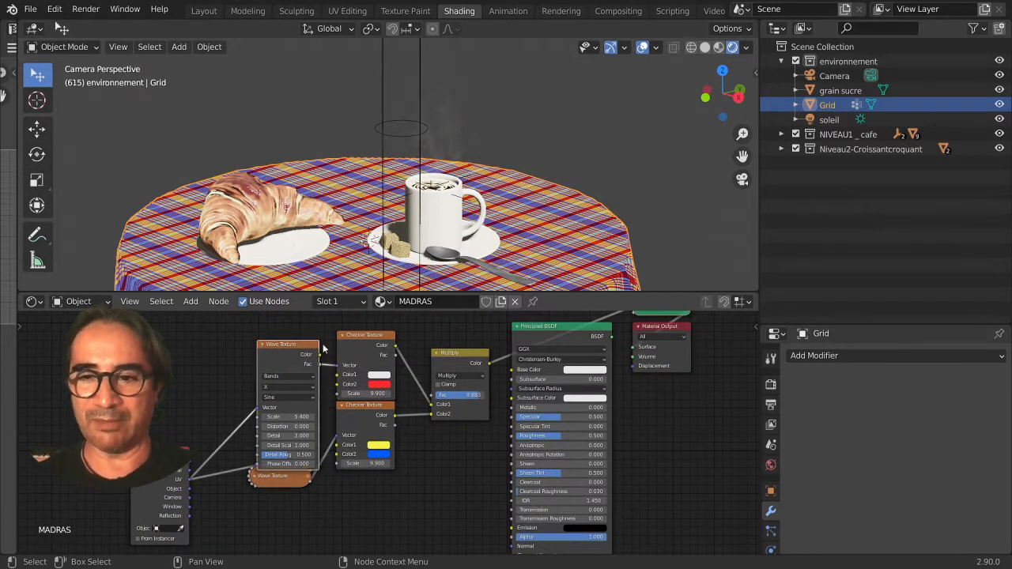
pyautogui.click(262, 344)
pyautogui.click(344, 336)
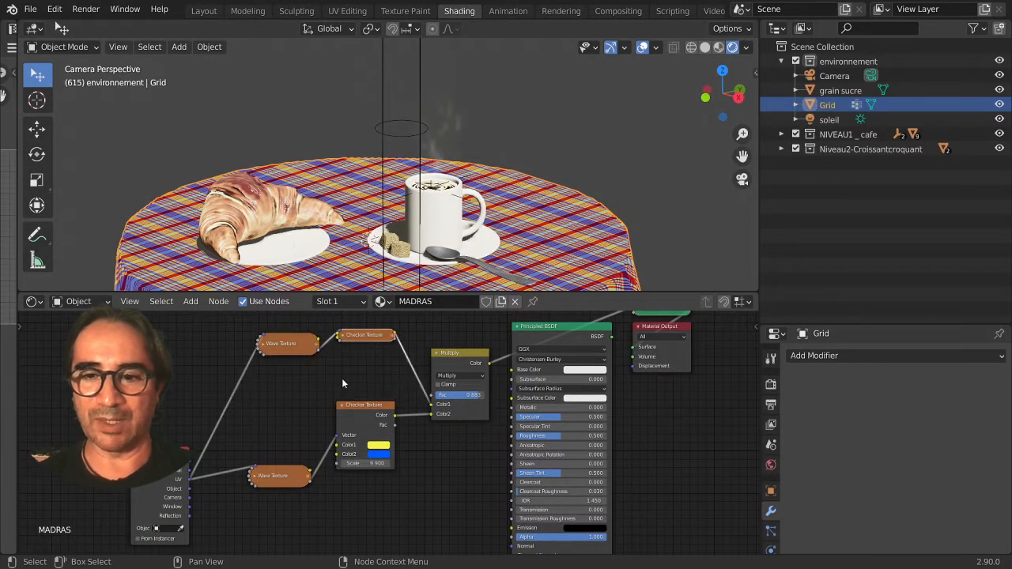
pyautogui.moveTo(169, 490); pyautogui.dragTo(181, 445)
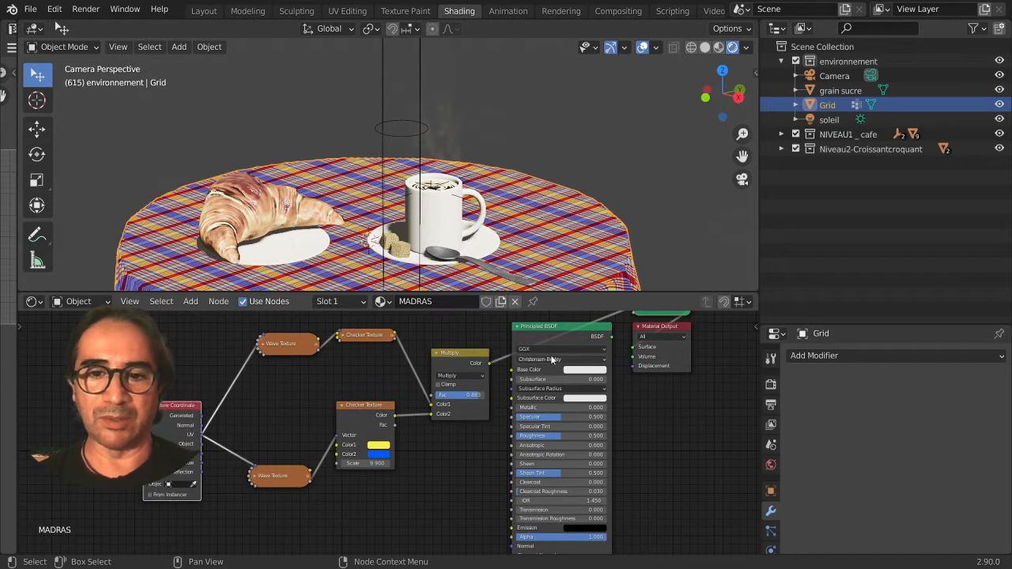
# Connect the Multiply color to the Principled BSDF's Base Color and preview the shader close up on the tablecloth.
pyautogui.moveTo(534, 348)
pyautogui.mouseDown()
pyautogui.moveTo(533, 361)
pyautogui.moveTo(544, 360)
pyautogui.mouseUp()
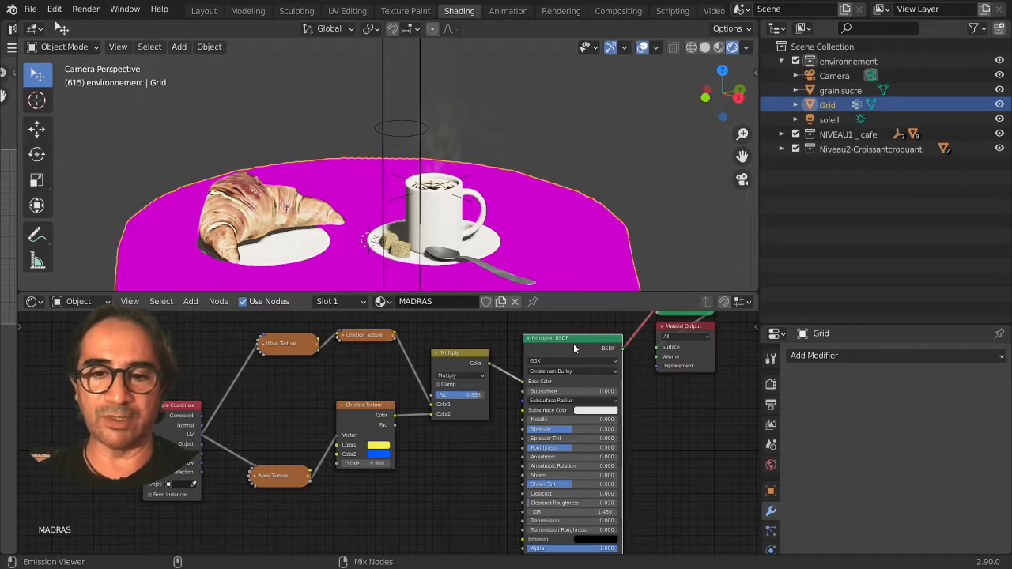
pyautogui.scroll(10, 526, 263)
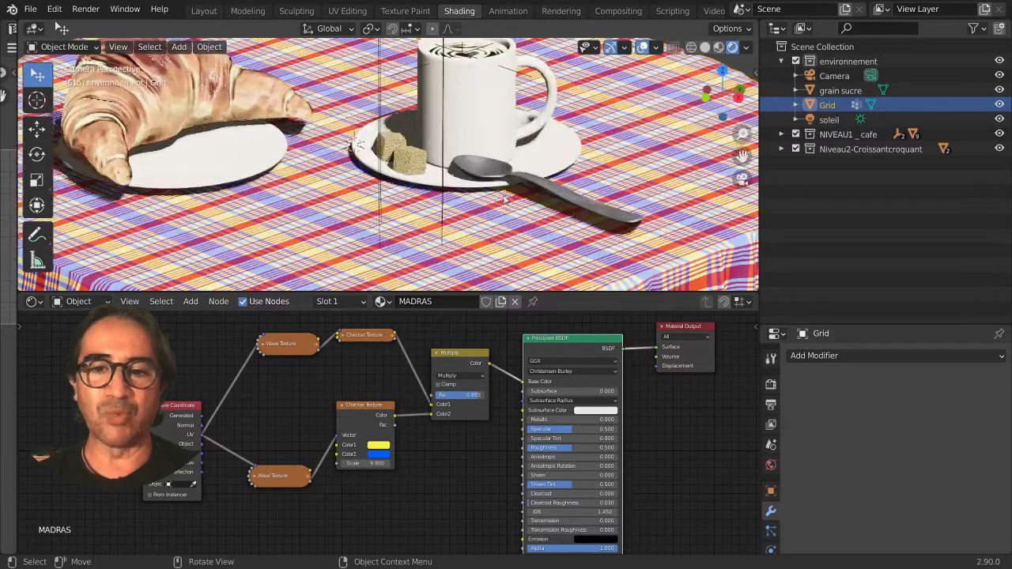
pyautogui.scroll(5, 488, 218)
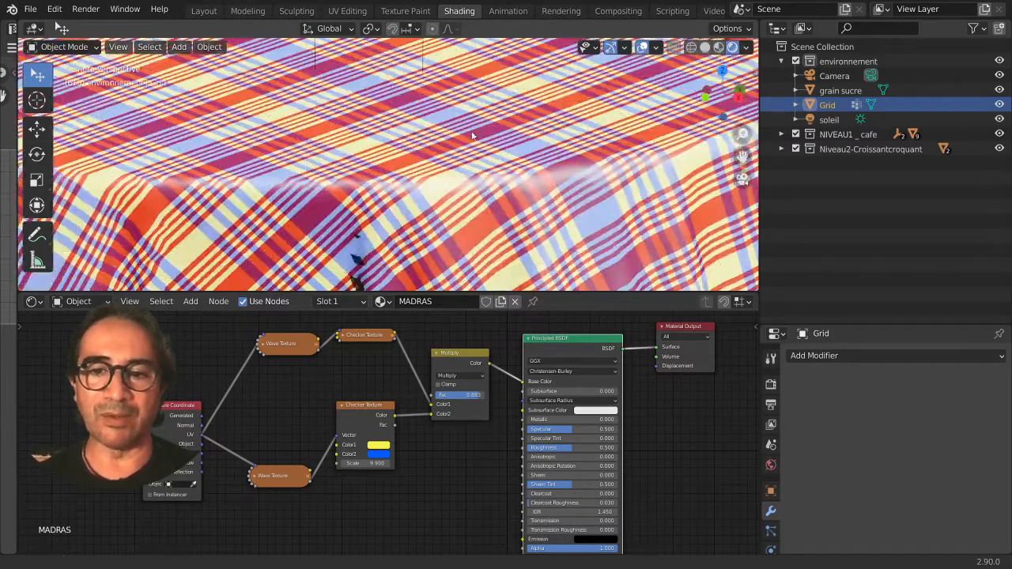
# Move the existing Texture Coordinate node down below the level of the lower Wave Texture node.
pyautogui.scroll(-3, 435, 486)
pyautogui.moveTo(434, 486); pyautogui.dragTo(441, 388, button='middle')
pyautogui.scroll(8, 434, 402)
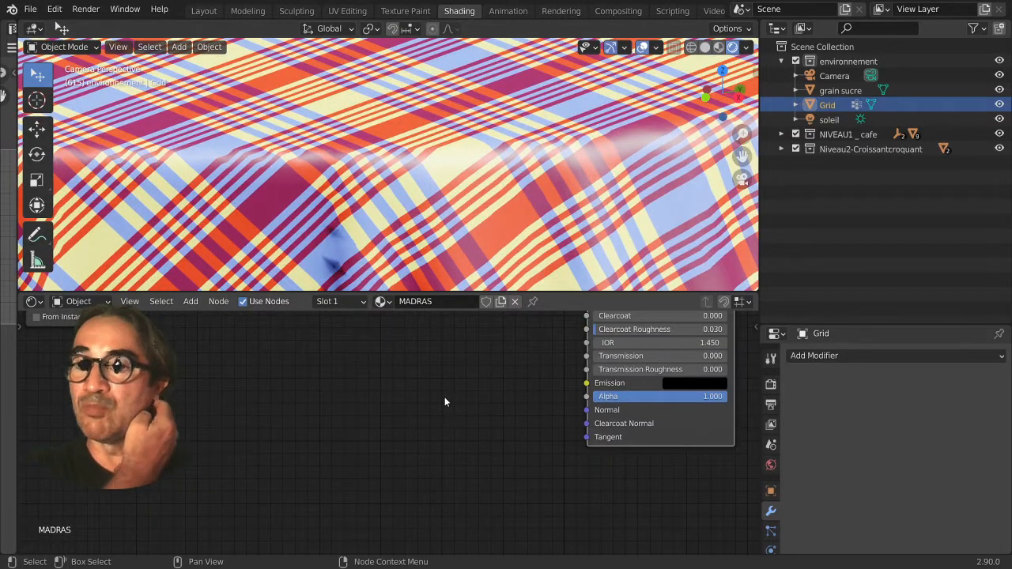
pyautogui.scroll(-2, 378, 413)
pyautogui.scroll(1, 378, 413)
pyautogui.hotkey('shift', 'a')
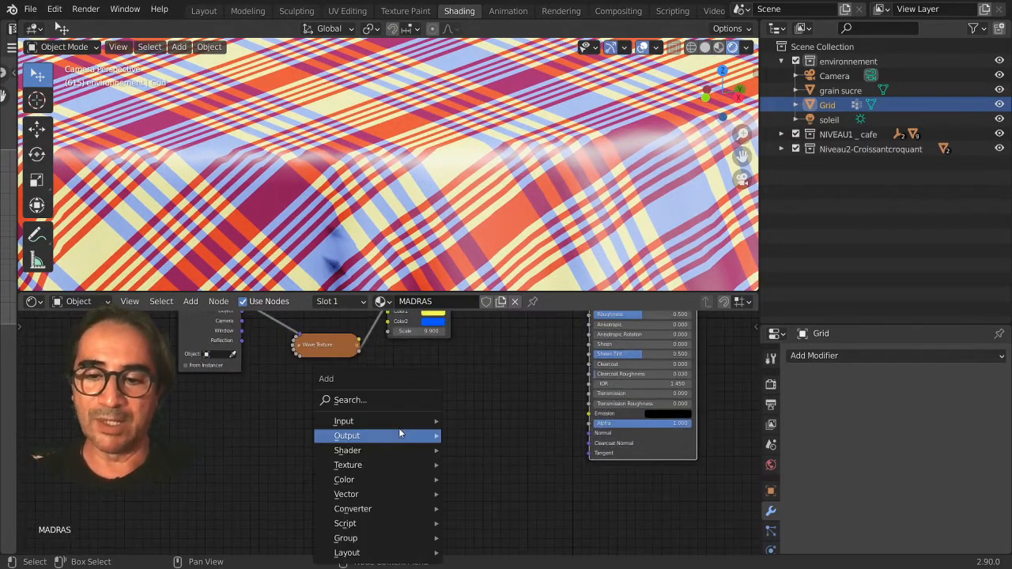
pyautogui.moveTo(355, 426)
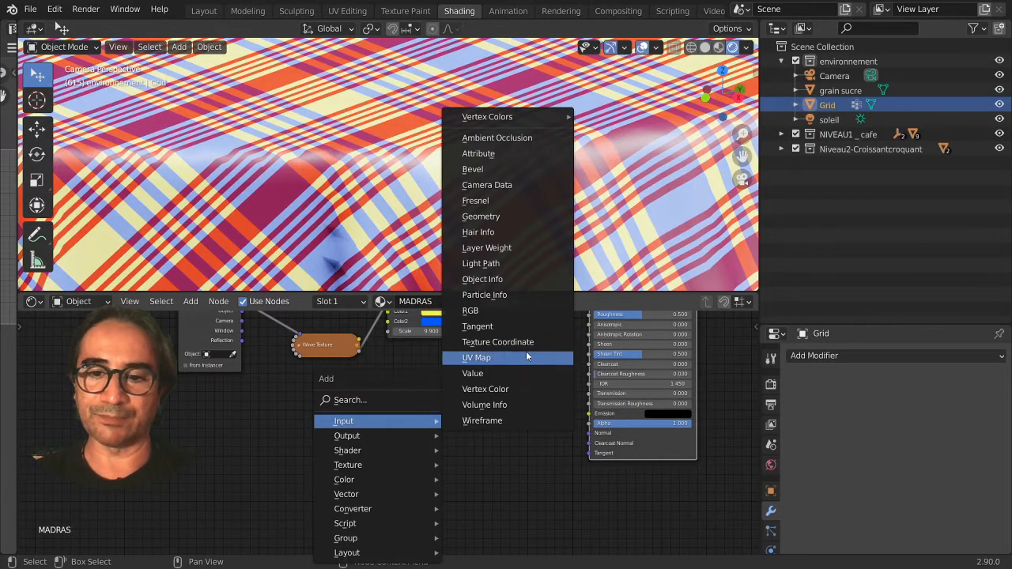
pyautogui.click(495, 342)
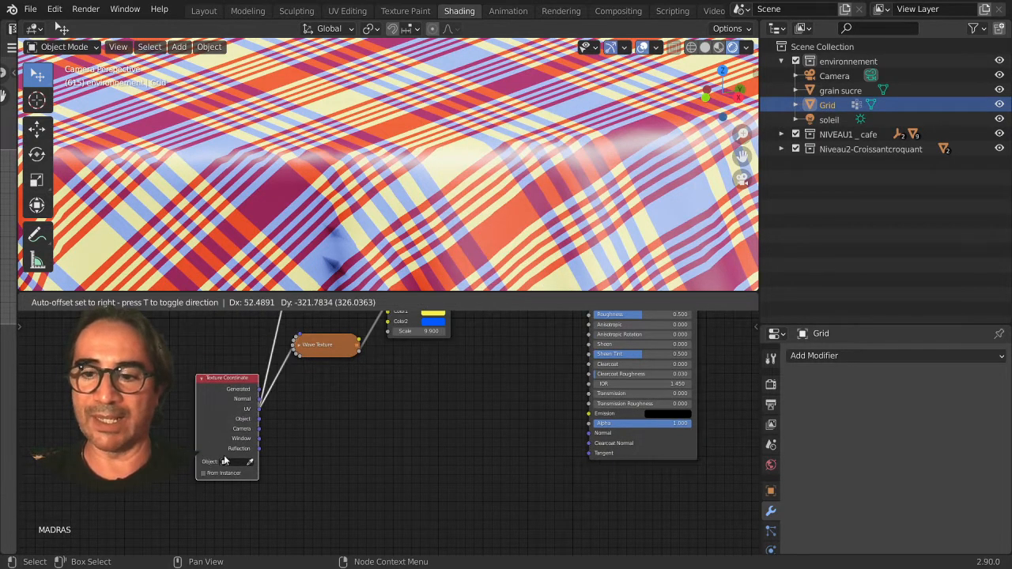
pyautogui.click(208, 483)
# Add a Brick Texture node and place it beside the Texture Coordinate node, below the lower Wave Texture.
pyautogui.hotkey('shift', 'a')
pyautogui.moveTo(440, 417)
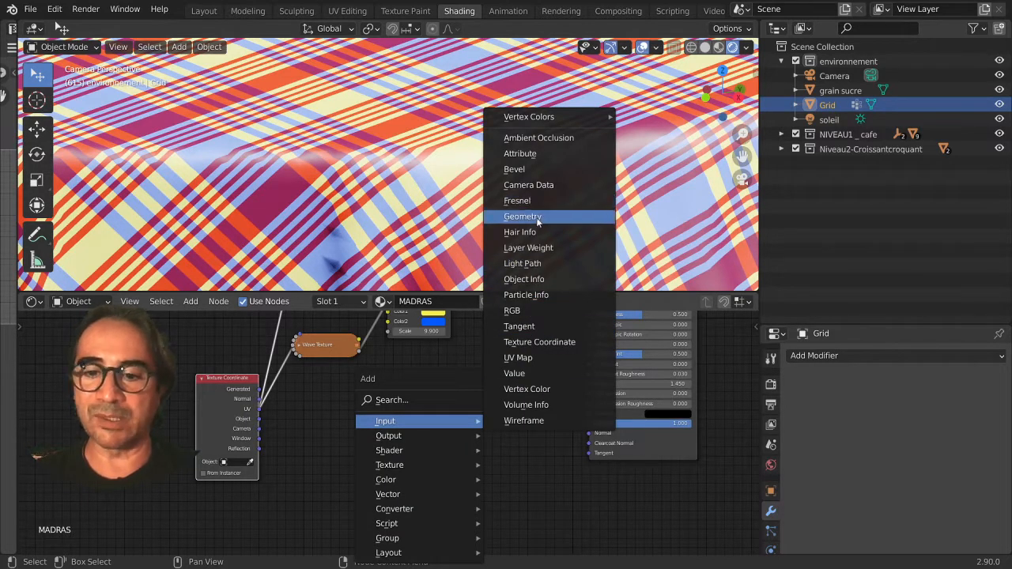
pyautogui.moveTo(394, 466)
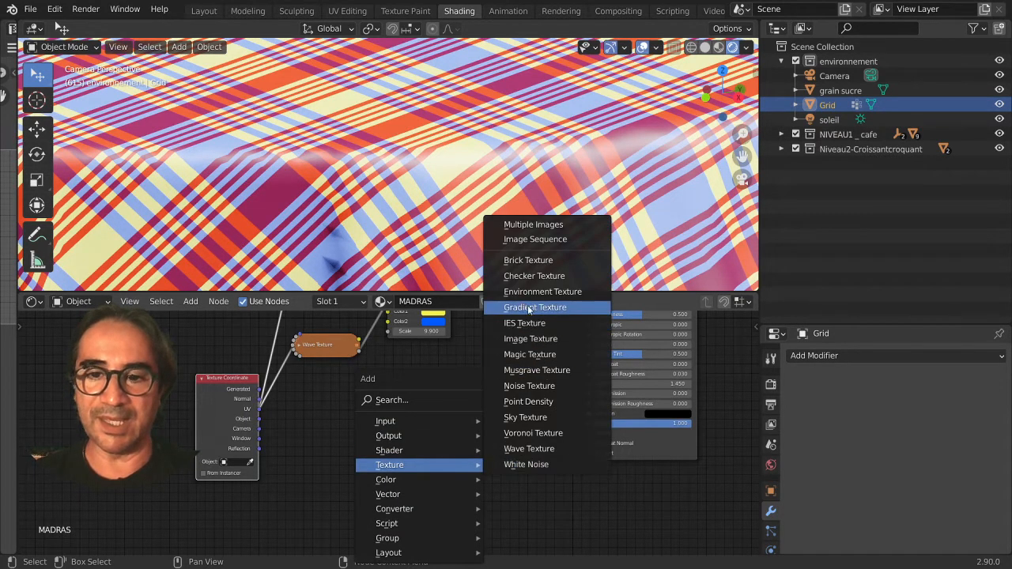
pyautogui.click(529, 260)
pyautogui.click(327, 382)
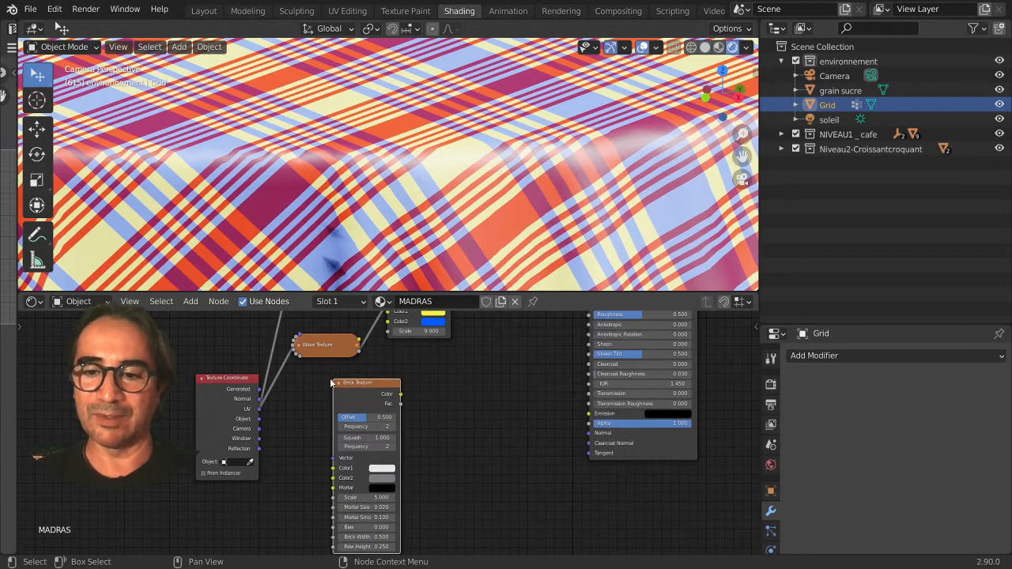
# Connect the Texture Coordinate's UV output to the Brick Texture's Vector input and preview the bricks on the tablecloth.
pyautogui.moveTo(259, 410); pyautogui.dragTo(332, 437)
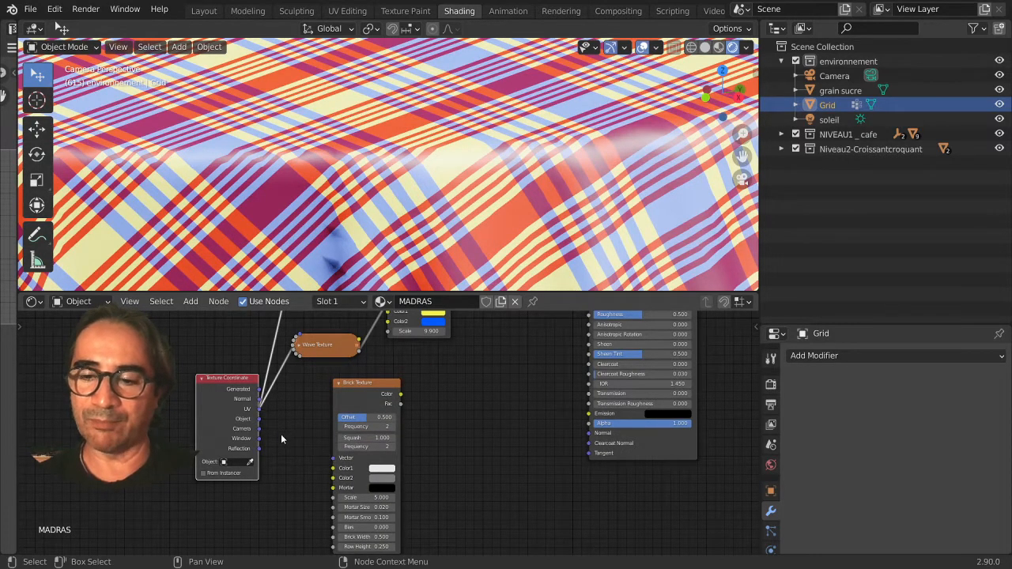
pyautogui.scroll(2, 229, 409)
pyautogui.moveTo(224, 406); pyautogui.dragTo(239, 416)
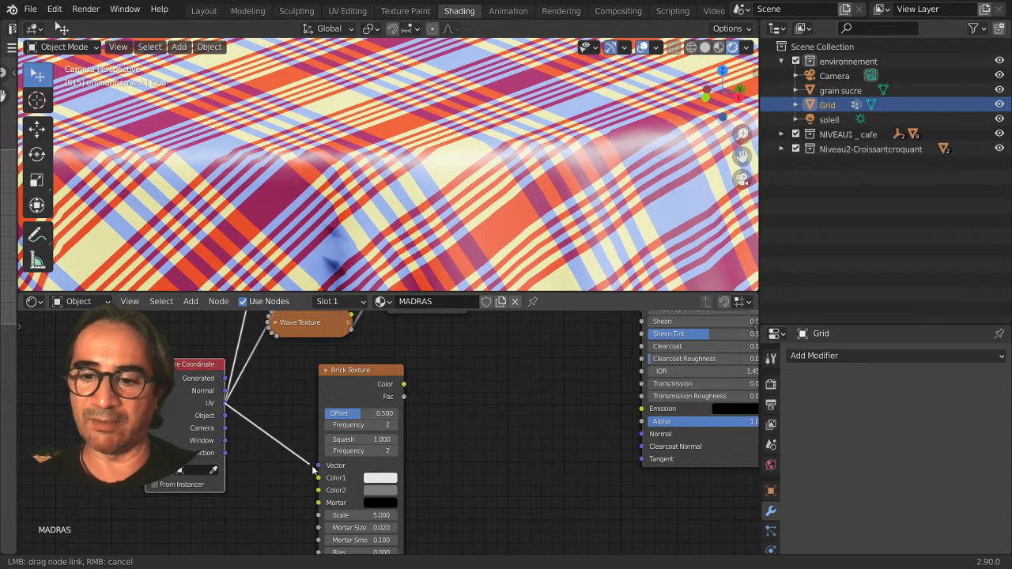
pyautogui.moveTo(327, 441); pyautogui.dragTo(326, 443)
pyautogui.keyDown('ctrl'); pyautogui.keyDown('shift'); pyautogui.click(352, 370); pyautogui.keyUp('shift'); pyautogui.keyUp('ctrl')
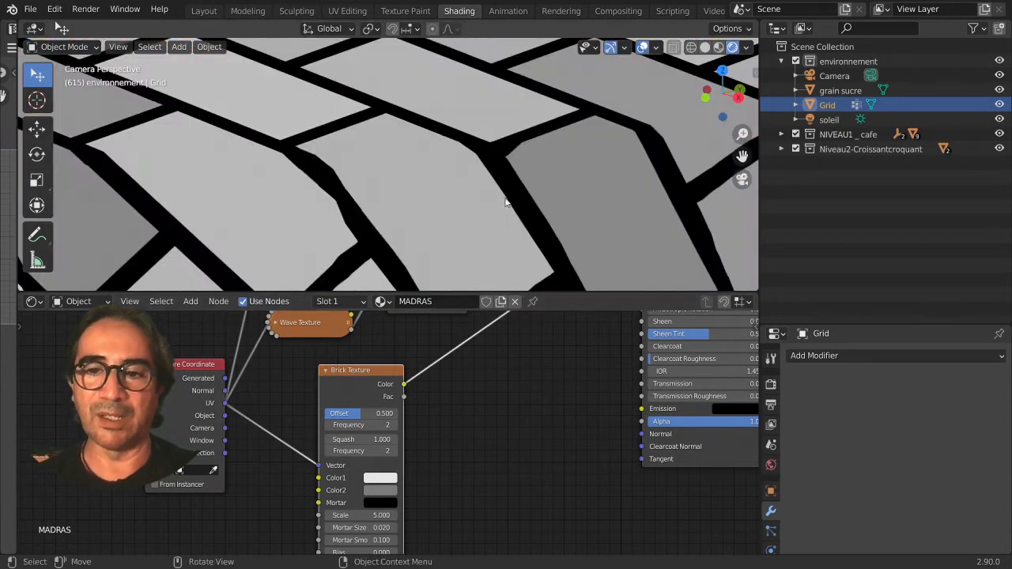
# Set the Brick Texture's Scale to -254.6 for a very fine weave pattern.
pyautogui.scroll(2, 427, 472)
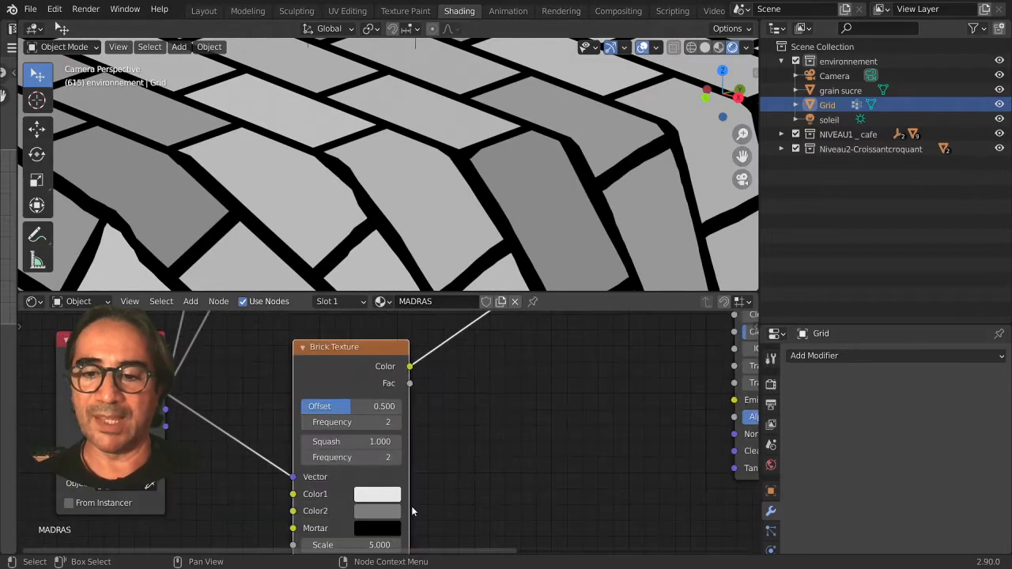
pyautogui.moveTo(399, 464); pyautogui.dragTo(455, 518)
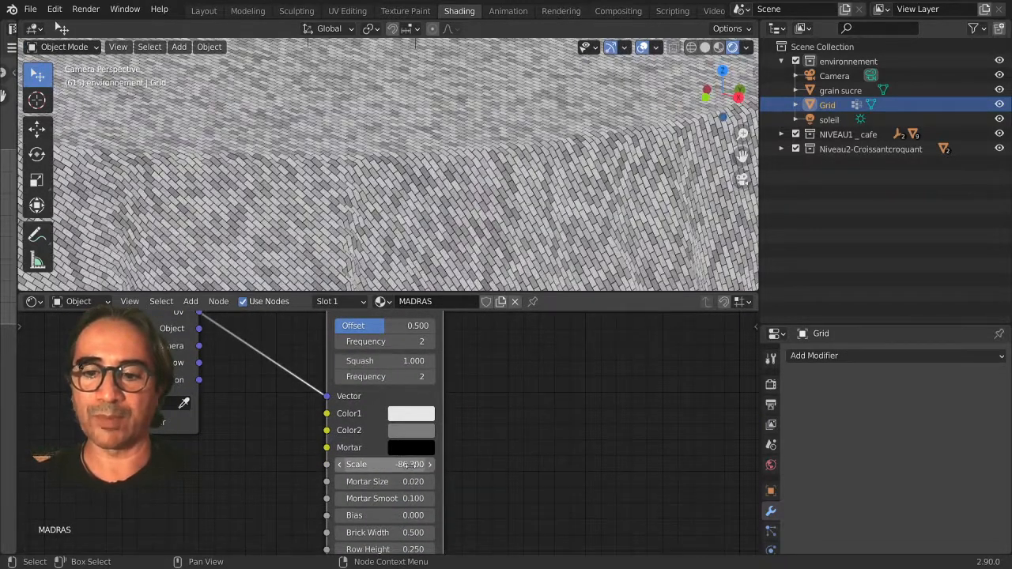
pyautogui.moveTo(407, 465); pyautogui.dragTo(291, 465)
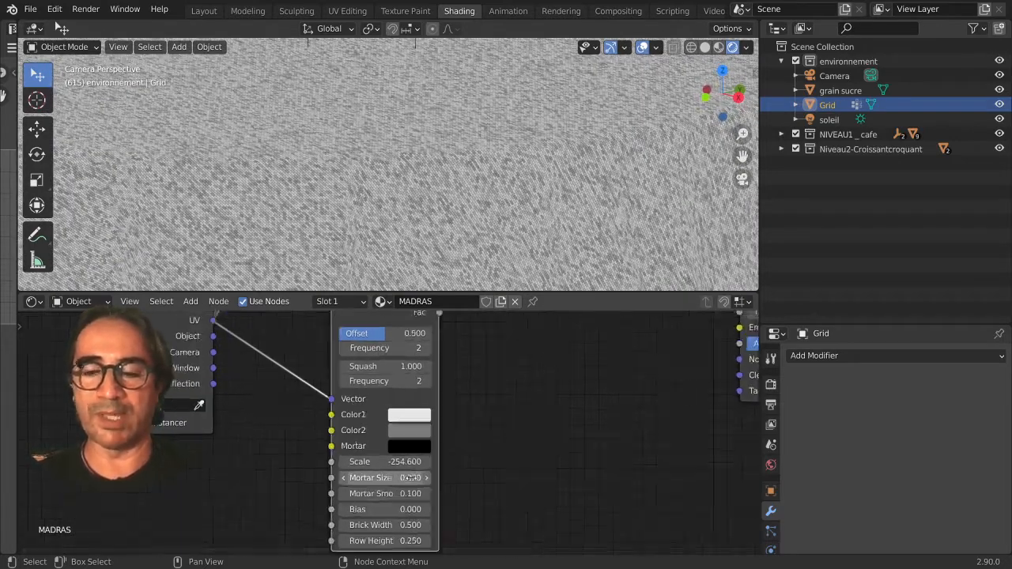
# Lighten the Brick Texture's Color2 to a pale grey close to Color1.
pyautogui.scroll(3, 480, 458)
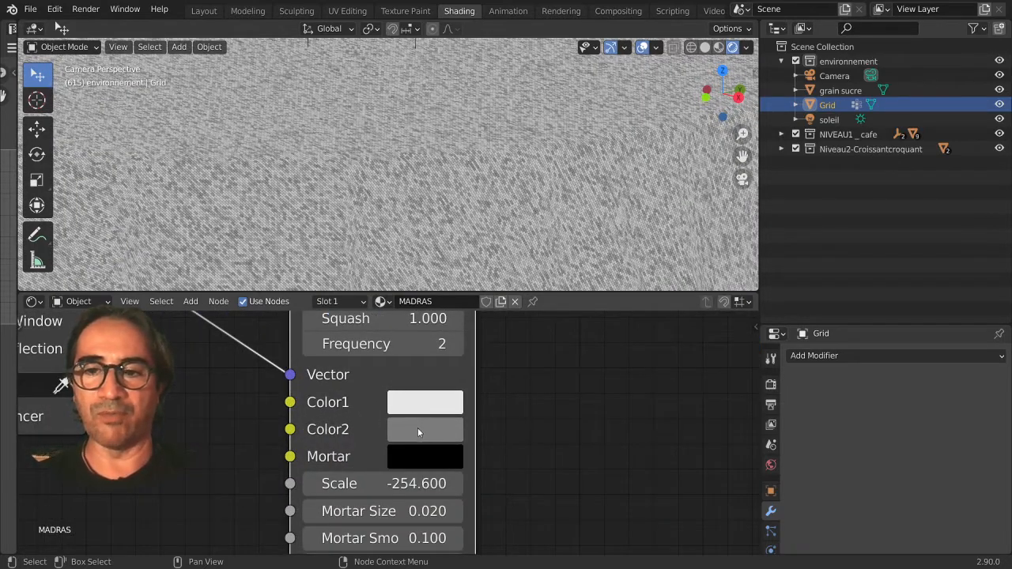
pyautogui.click(419, 430)
pyautogui.moveTo(598, 146); pyautogui.dragTo(599, 101)
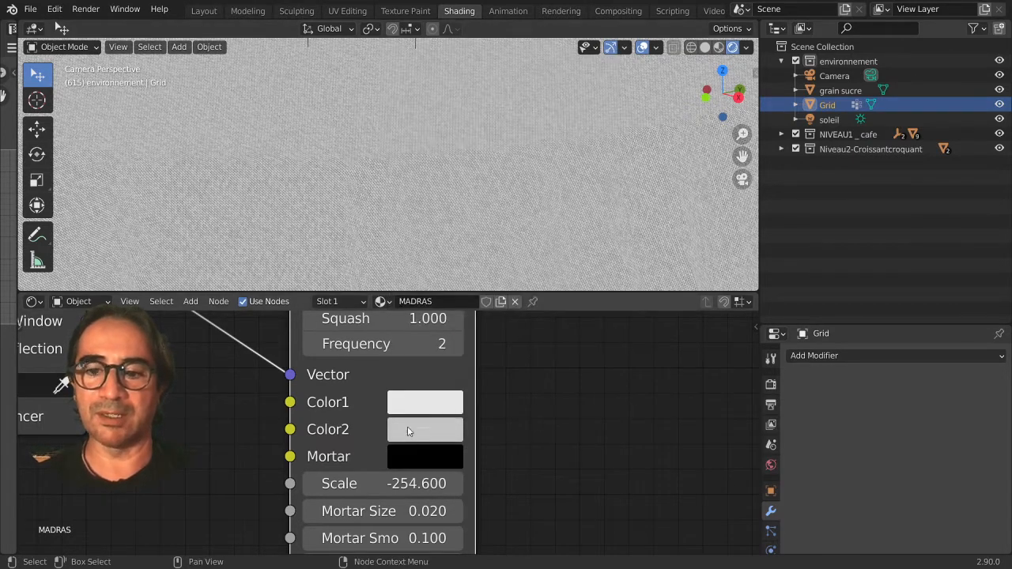
pyautogui.click(440, 432)
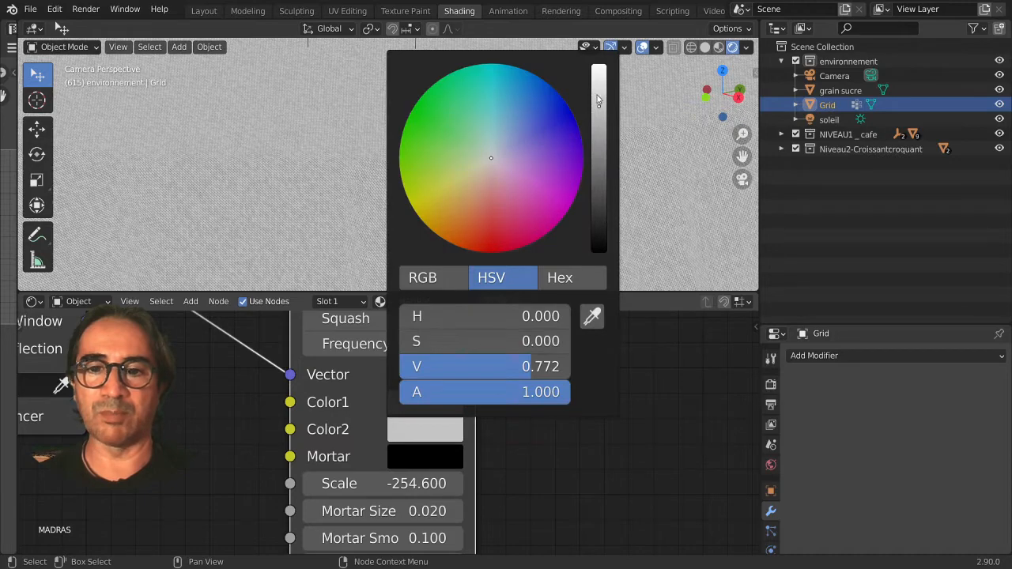
pyautogui.moveTo(598, 101); pyautogui.dragTo(599, 89)
pyautogui.click(600, 93)
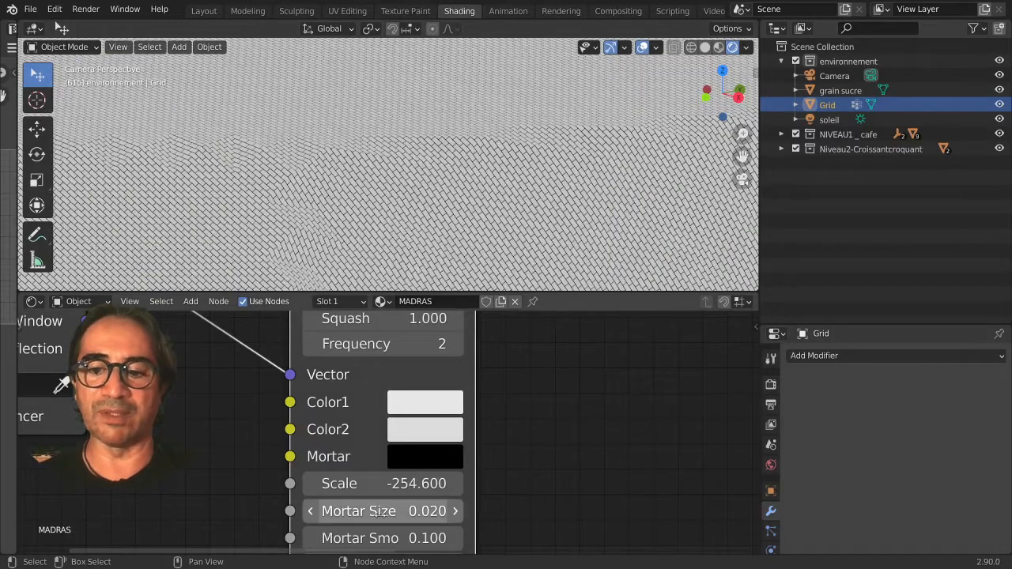
# Set the Brick Texture's Mortar Size to 0.090 and check the pattern on the whole tablecloth.
pyautogui.moveTo(382, 511); pyautogui.dragTo(373, 431, button='middle')
pyautogui.moveTo(372, 431)
pyautogui.mouseDown()
pyautogui.moveTo(416, 431)
pyautogui.moveTo(348, 431)
pyautogui.moveTo(384, 431)
pyautogui.mouseUp()
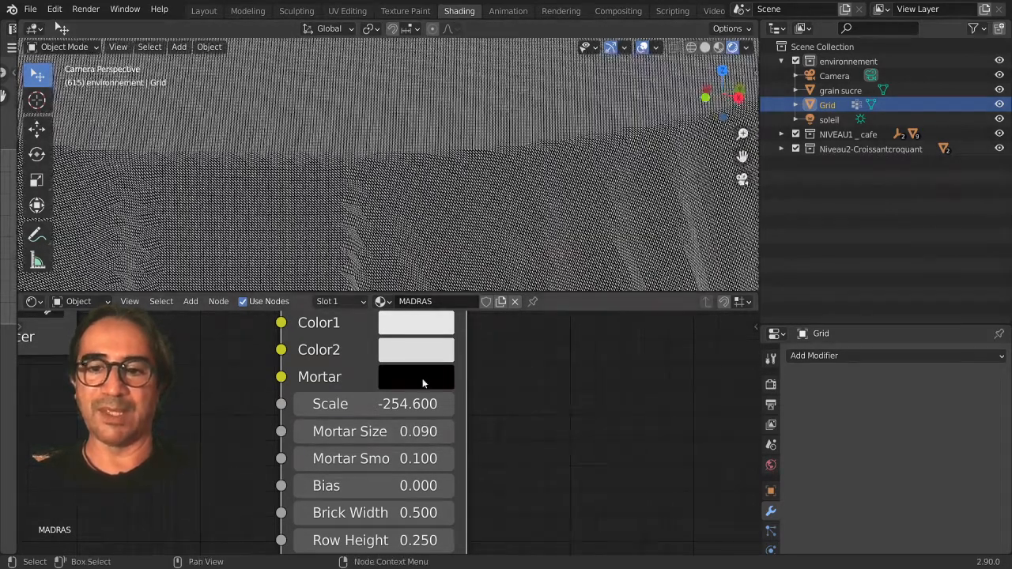
pyautogui.scroll(-3, 422, 378)
pyautogui.scroll(-5, 463, 229)
pyautogui.moveTo(464, 228); pyautogui.dragTo(452, 108, button='middle')
pyautogui.scroll(3, 444, 237)
pyautogui.scroll(-4, 538, 446)
# Add a Bump node between the Brick Texture and the Principled BSDF.
pyautogui.moveTo(538, 446); pyautogui.dragTo(421, 547, button='middle')
pyautogui.moveTo(274, 359); pyautogui.dragTo(342, 374)
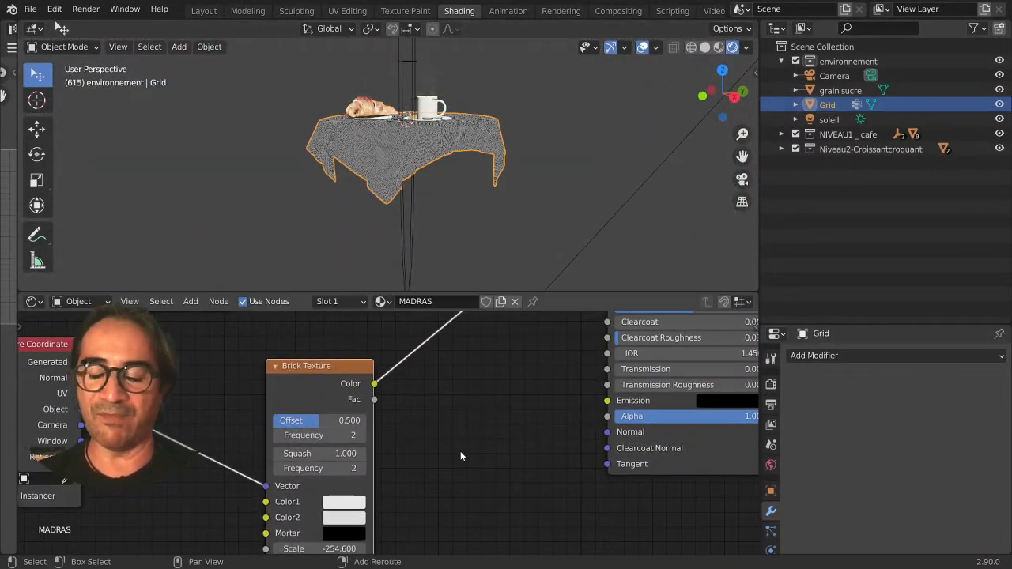
pyautogui.hotkey('shift', 'a')
pyautogui.moveTo(408, 481)
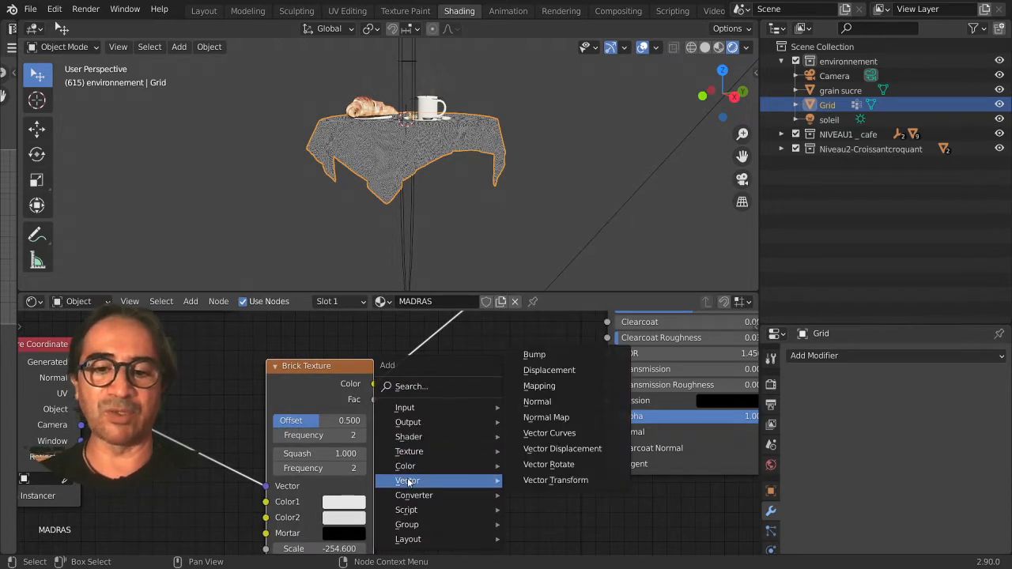
pyautogui.click(536, 352)
pyautogui.click(506, 431)
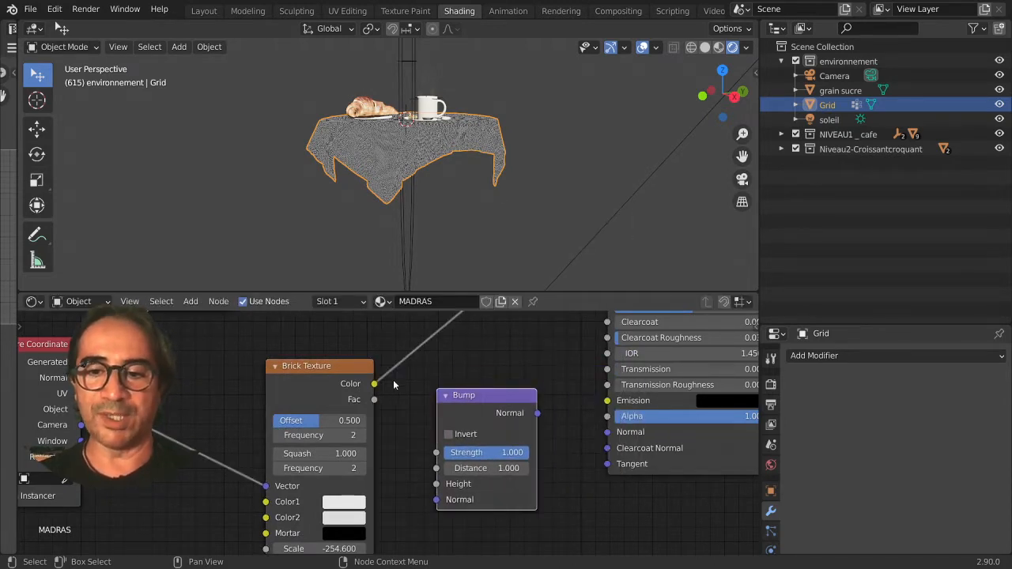
# Connect the Brick Texture's Color to the Bump's Height and the Bump's Normal to the Principled BSDF's Normal, previewing the shader.
pyautogui.moveTo(374, 384); pyautogui.dragTo(422, 448)
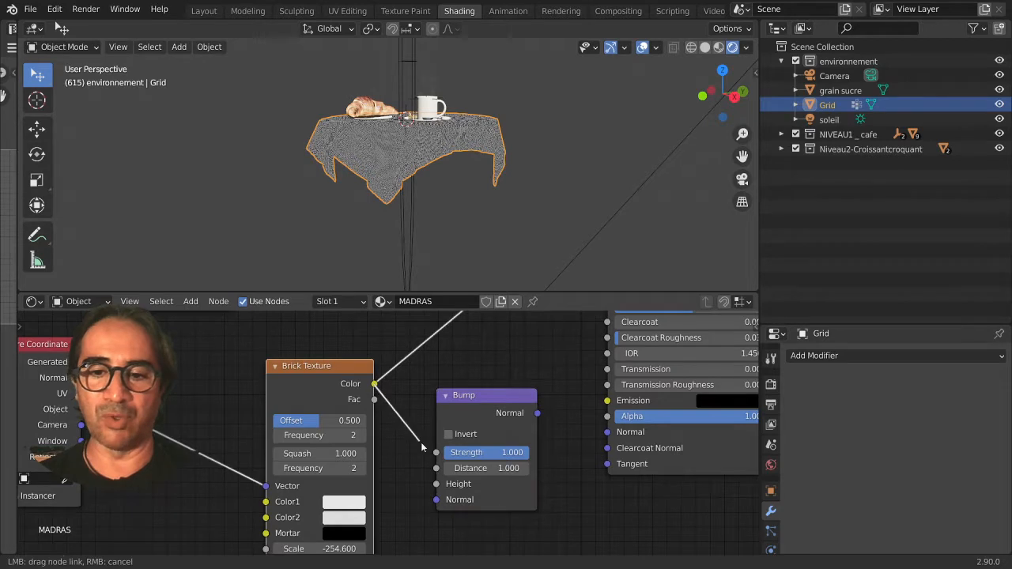
pyautogui.moveTo(444, 485); pyautogui.dragTo(440, 484)
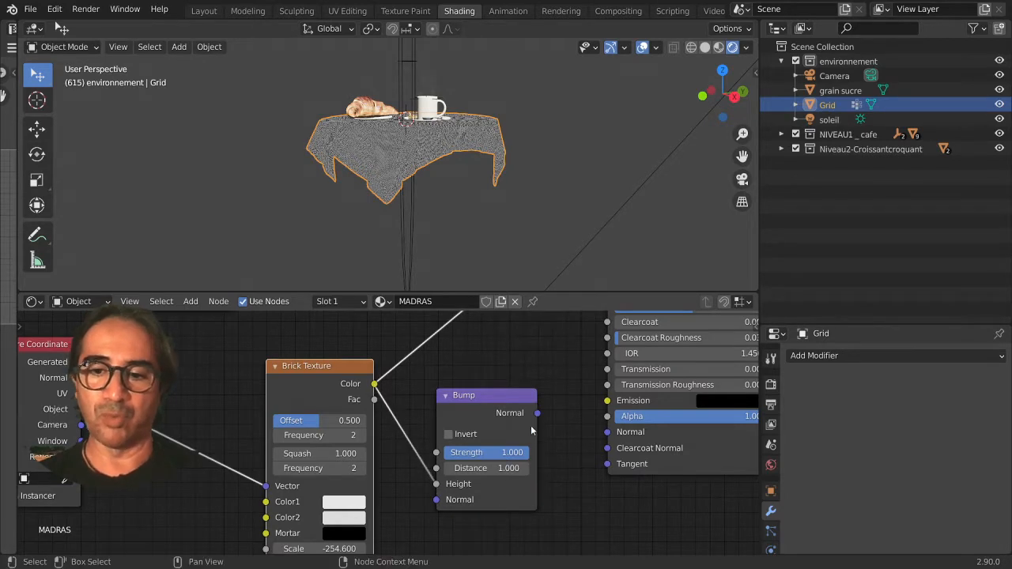
pyautogui.moveTo(538, 415); pyautogui.dragTo(553, 428)
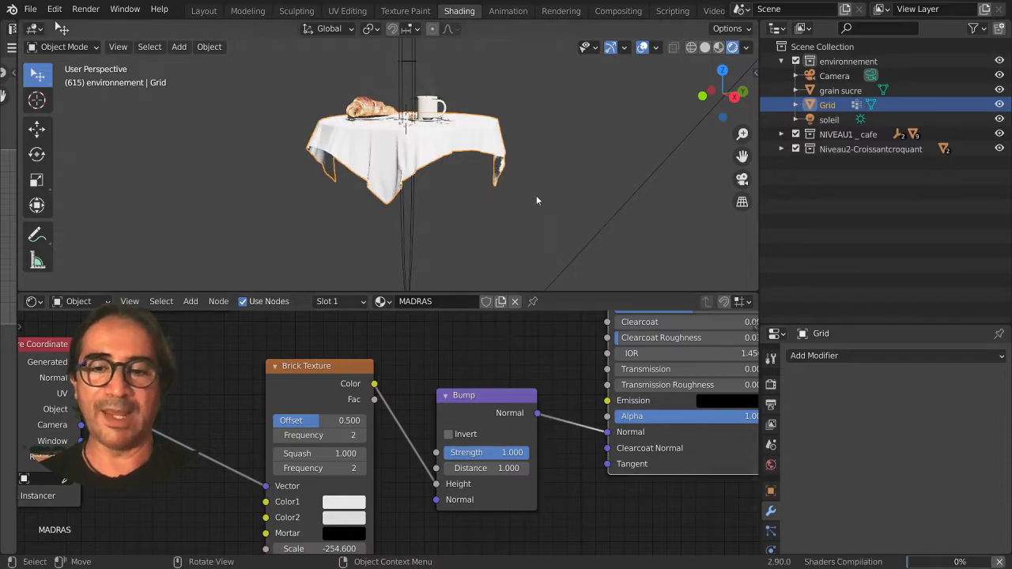
# Examine the Bump relief on the madras tablecloth up close, along the table edge and folds.
pyautogui.scroll(4, 510, 177)
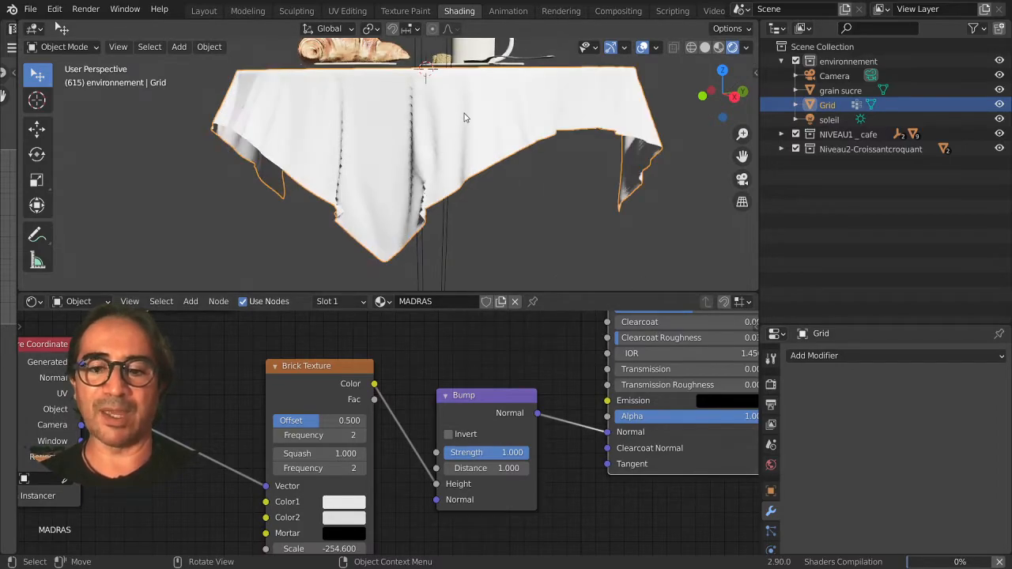
pyautogui.moveTo(464, 113); pyautogui.dragTo(488, 173, button='middle')
pyautogui.scroll(4, 469, 223)
pyautogui.scroll(2, 487, 174)
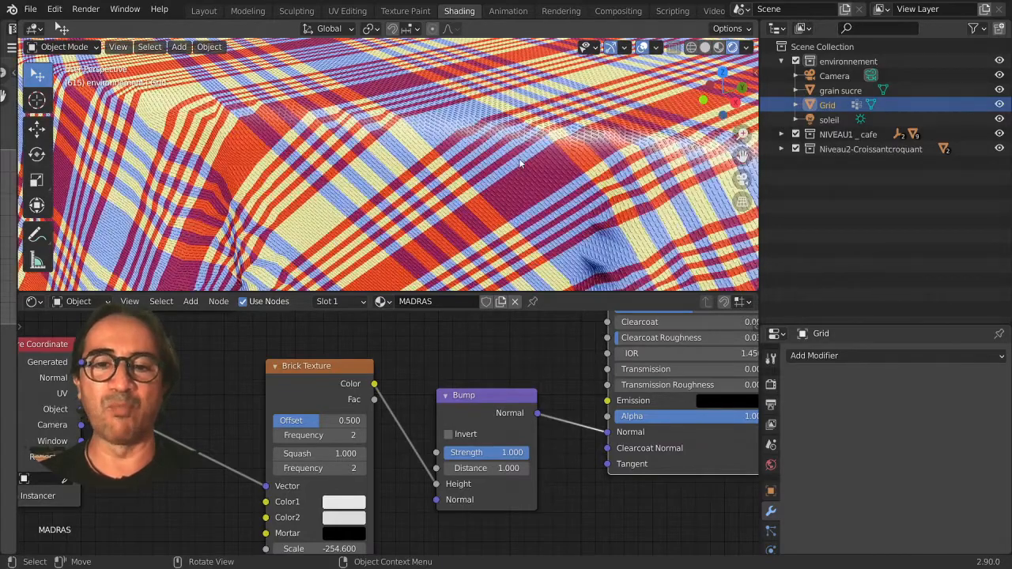
pyautogui.scroll(1, 521, 164)
pyautogui.scroll(-3, 509, 162)
pyautogui.keyDown('shift'); pyautogui.moveTo(509, 162); pyautogui.dragTo(484, 166, button='middle'); pyautogui.keyUp('shift')
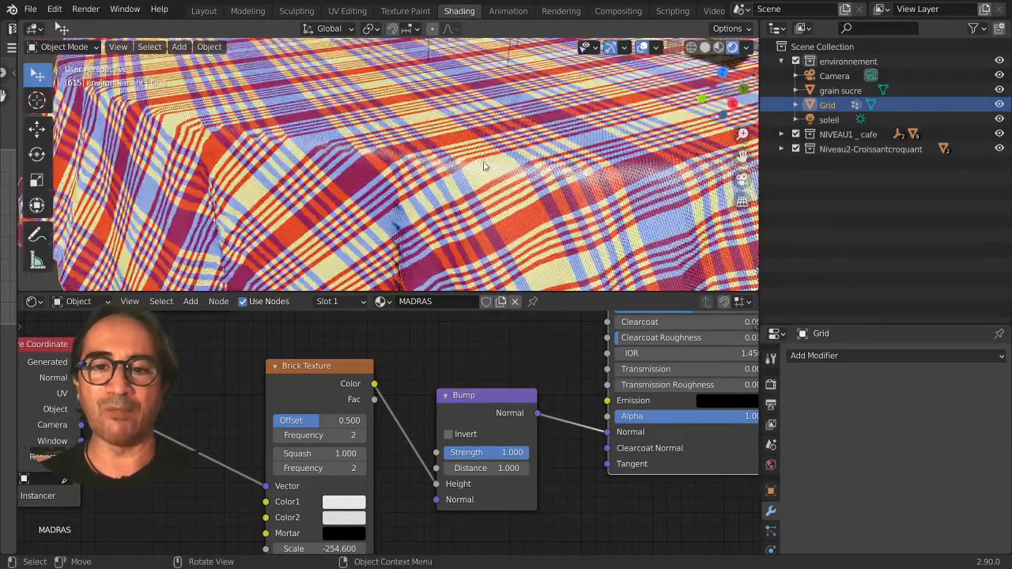
pyautogui.scroll(2, 484, 166)
# Set the Brick Texture's Scale to -412.500 and check the finer weave on the whole tablecloth.
pyautogui.moveTo(320, 462); pyautogui.dragTo(382, 450, button='middle')
pyautogui.moveTo(308, 501); pyautogui.dragTo(316, 440, button='middle')
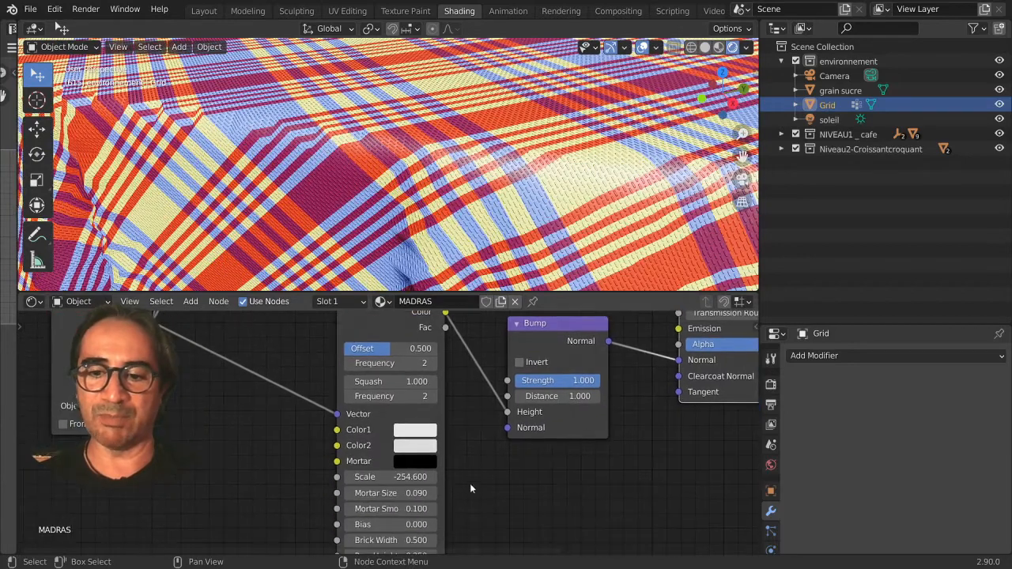
pyautogui.moveTo(450, 488); pyautogui.dragTo(449, 447, button='middle')
pyautogui.scroll(3, 449, 443)
pyautogui.moveTo(444, 439); pyautogui.dragTo(385, 440)
pyautogui.scroll(-7, 548, 155)
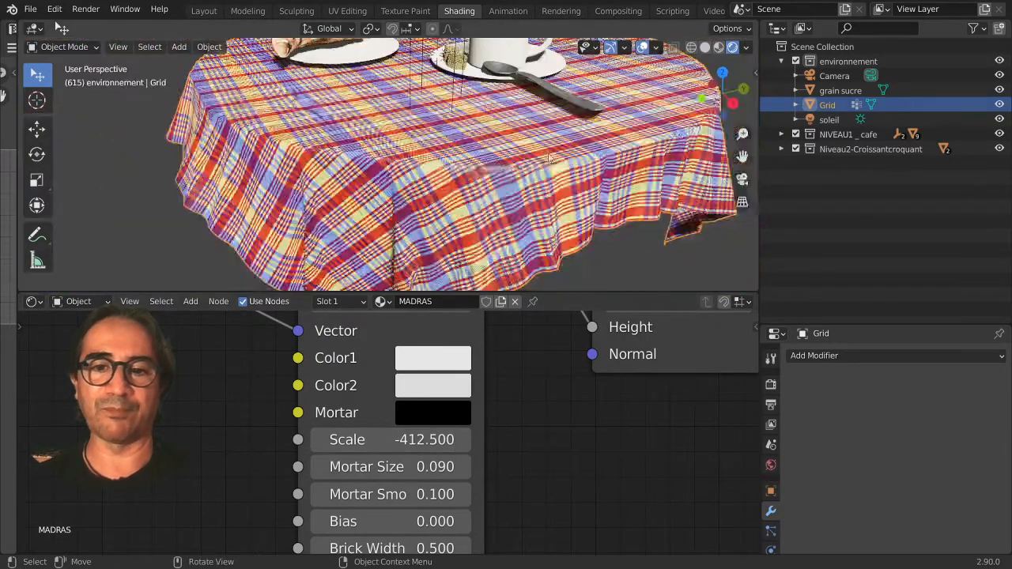
# Raise the Principled BSDF's Sheen to 0.656 and inspect the fabric's edges from several angles.
pyautogui.moveTo(596, 366); pyautogui.dragTo(299, 518, button='middle')
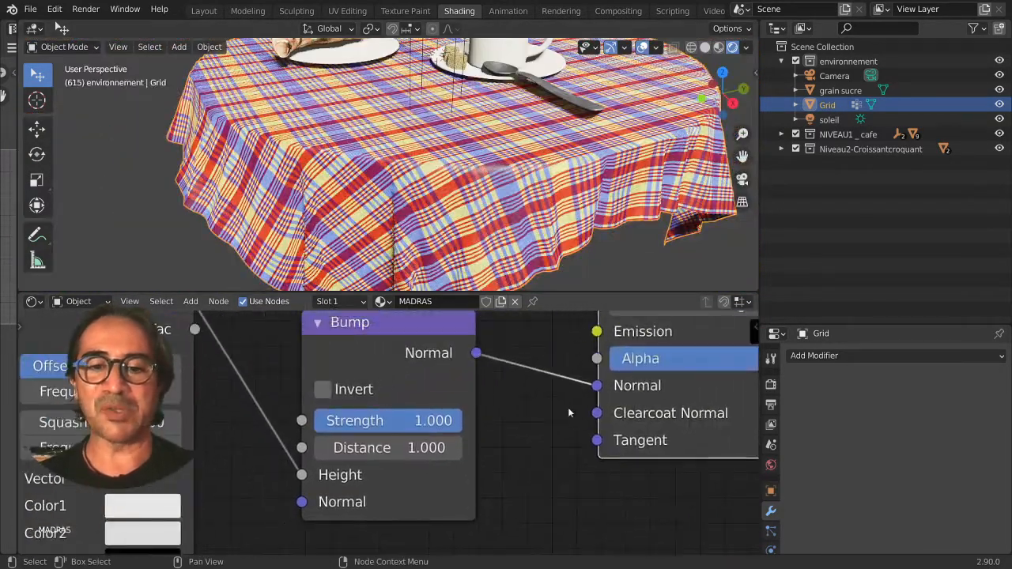
pyautogui.moveTo(730, 407); pyautogui.dragTo(421, 510, button='middle')
pyautogui.scroll(-4, 518, 454)
pyautogui.scroll(-1, 519, 453)
pyautogui.scroll(4, 499, 436)
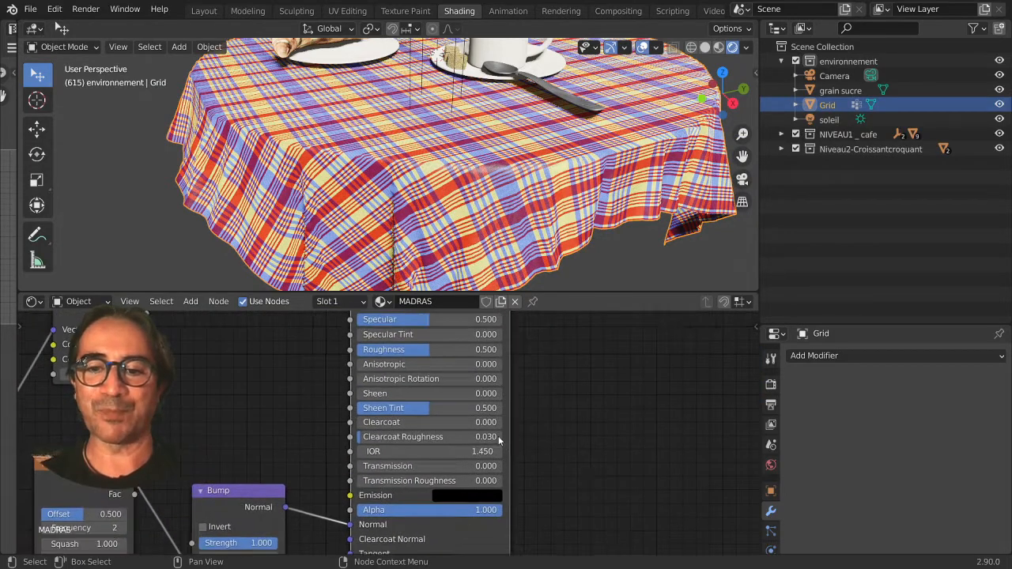
pyautogui.moveTo(533, 468); pyautogui.dragTo(477, 398, button='middle')
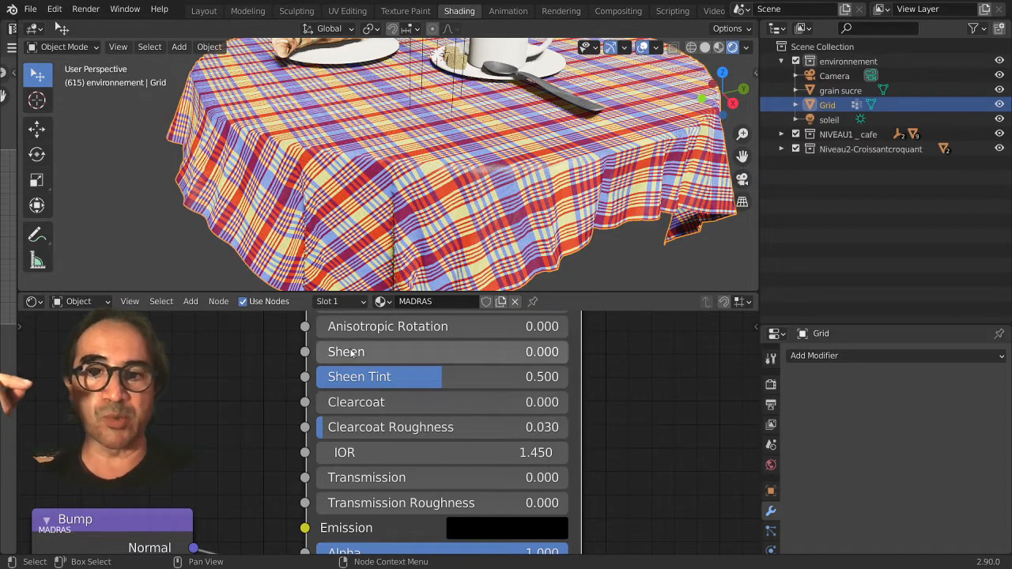
pyautogui.moveTo(351, 354); pyautogui.dragTo(516, 354)
pyautogui.moveTo(510, 227); pyautogui.dragTo(536, 195, button='middle')
pyautogui.scroll(4, 536, 195)
pyautogui.scroll(-4, 564, 194)
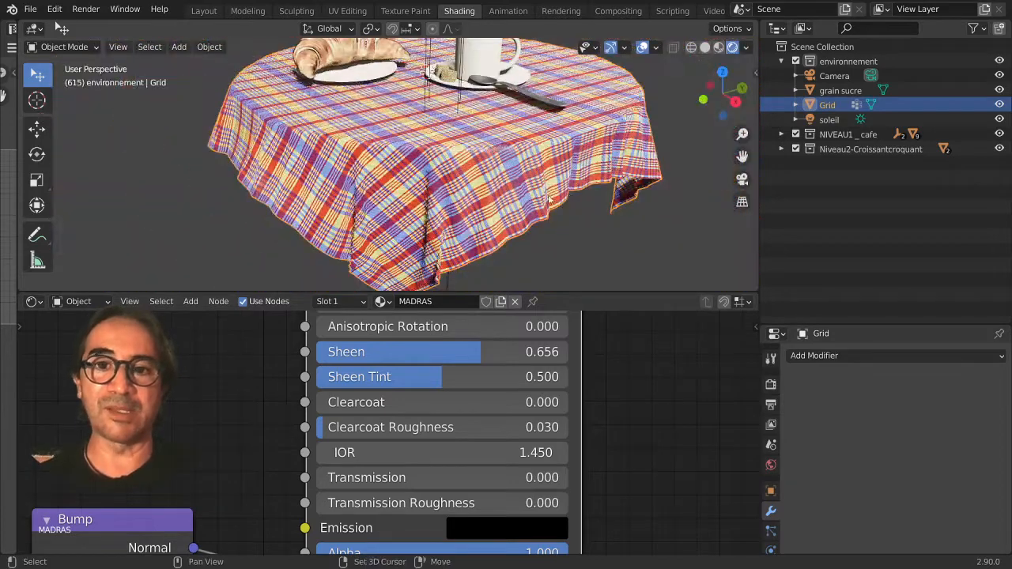
pyautogui.scroll(2, 529, 196)
pyautogui.keyDown('shift'); pyautogui.moveTo(598, 132); pyautogui.dragTo(519, 194, button='middle'); pyautogui.keyUp('shift')
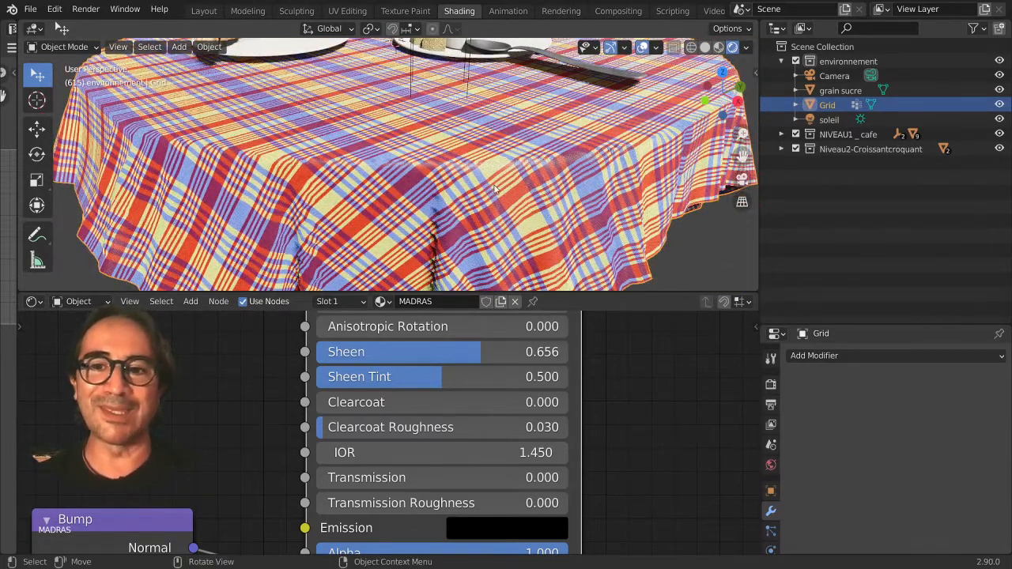
pyautogui.scroll(2, 503, 205)
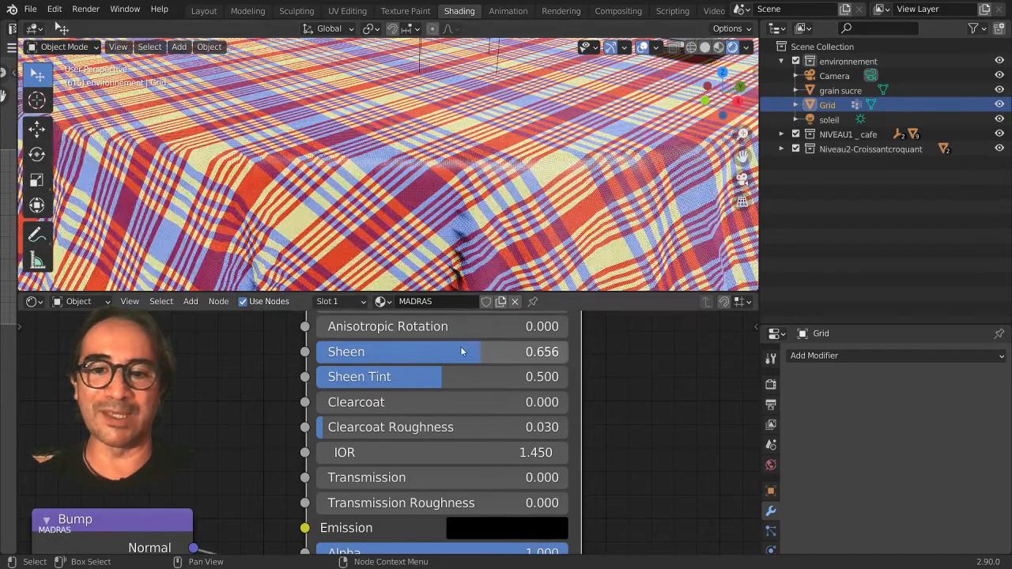
# Increase the Principled BSDF's Sheen to 0.856 and check the tablecloth from the side.
pyautogui.moveTo(482, 352); pyautogui.dragTo(530, 352)
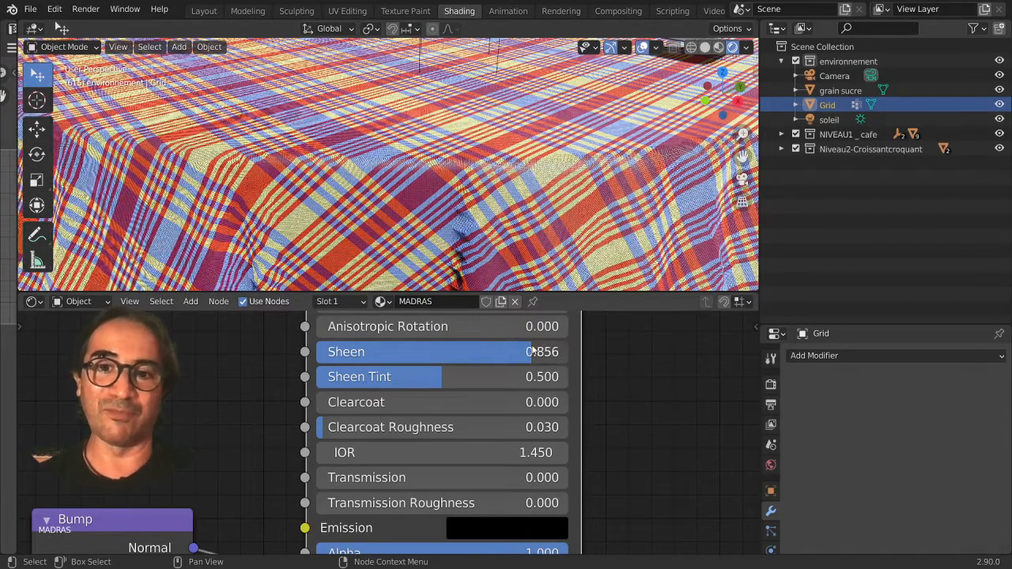
pyautogui.moveTo(492, 228); pyautogui.dragTo(468, 194, button='middle')
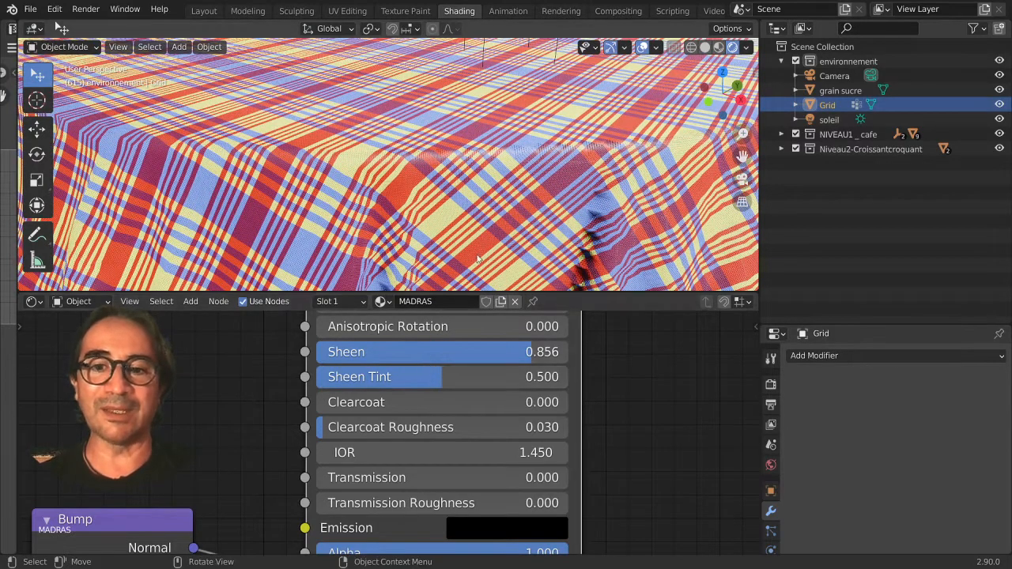
pyautogui.scroll(-4, 506, 206)
pyautogui.moveTo(458, 189); pyautogui.dragTo(530, 190, button='middle')
pyautogui.scroll(1, 531, 191)
pyautogui.scroll(-6, 530, 190)
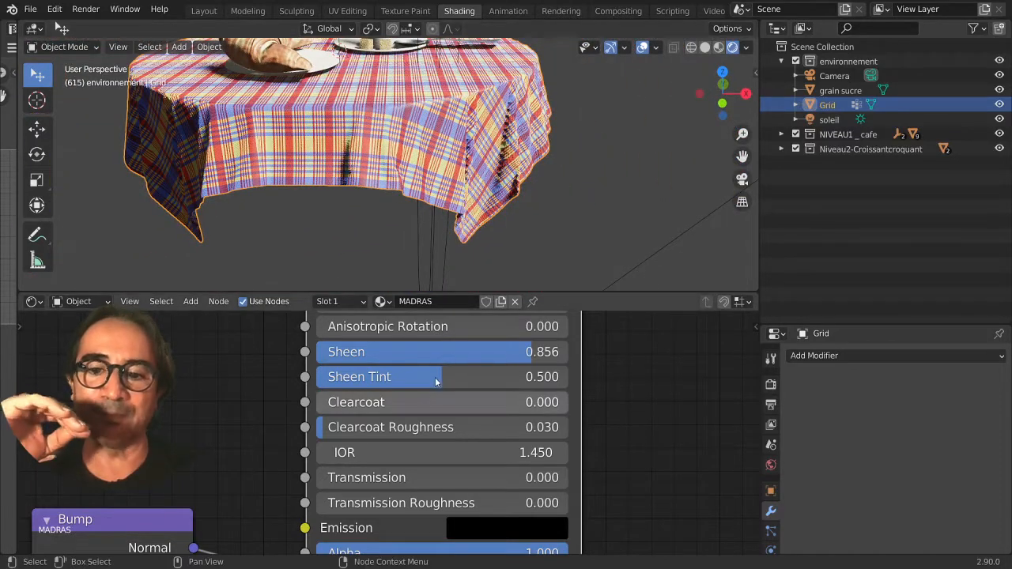
# Set the Principled BSDF's Sheen to 0.916 and Sheen Tint to 0.878, checking the cloth's edge highlights.
pyautogui.moveTo(474, 376)
pyautogui.mouseDown()
pyautogui.moveTo(502, 376)
pyautogui.moveTo(396, 376)
pyautogui.moveTo(544, 377)
pyautogui.moveTo(515, 356)
pyautogui.moveTo(551, 355)
pyautogui.mouseUp()
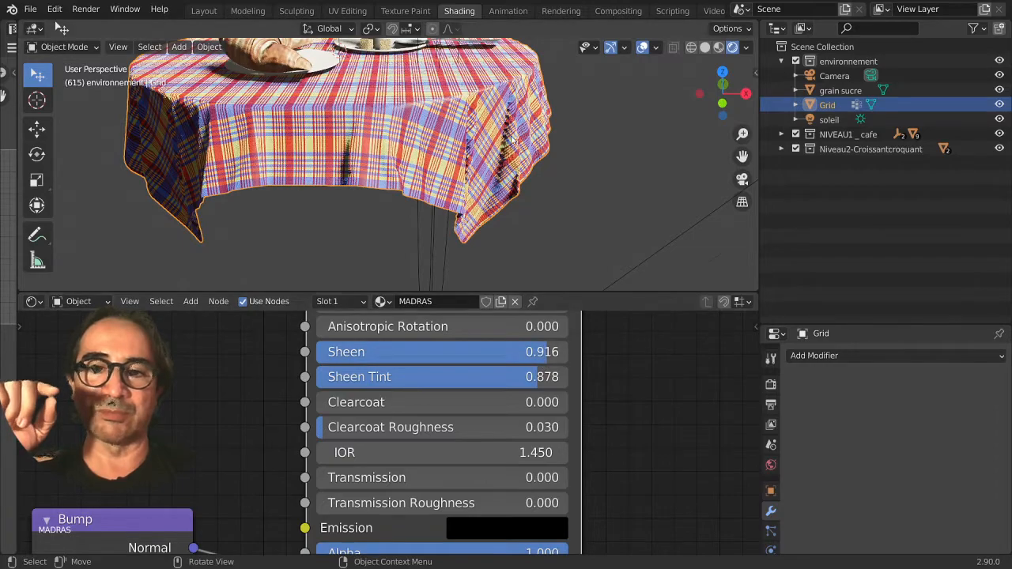
pyautogui.scroll(6, 512, 141)
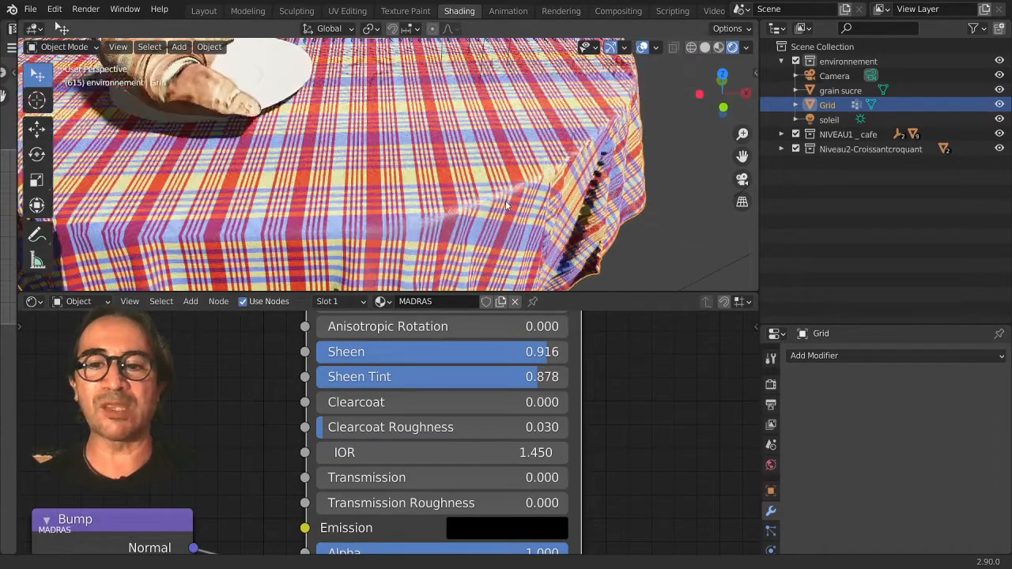
pyautogui.scroll(4, 507, 206)
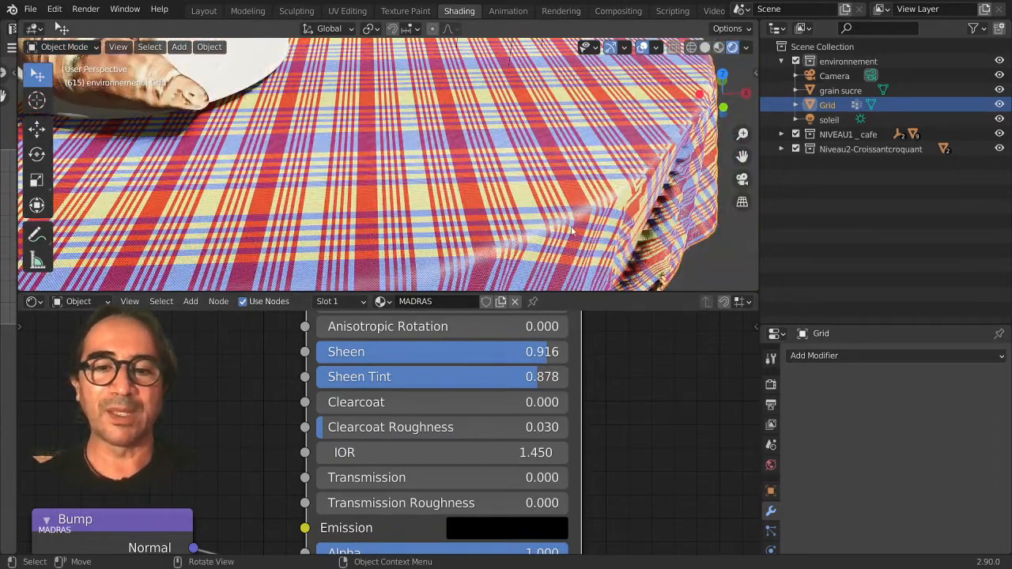
pyautogui.moveTo(572, 230); pyautogui.dragTo(569, 222, button='middle')
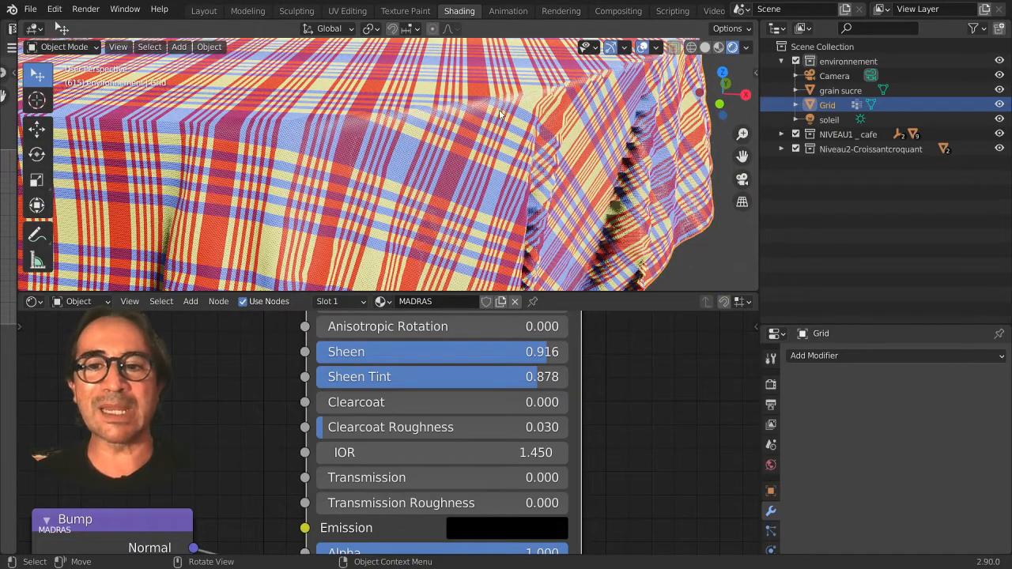
pyautogui.moveTo(499, 116); pyautogui.dragTo(474, 229, button='middle')
# Lower the Principled BSDF's Specular to 0.219 and check the highlights around the tablecloth.
pyautogui.moveTo(454, 387); pyautogui.dragTo(478, 504, button='middle')
pyautogui.moveTo(447, 425); pyautogui.dragTo(457, 458, button='middle')
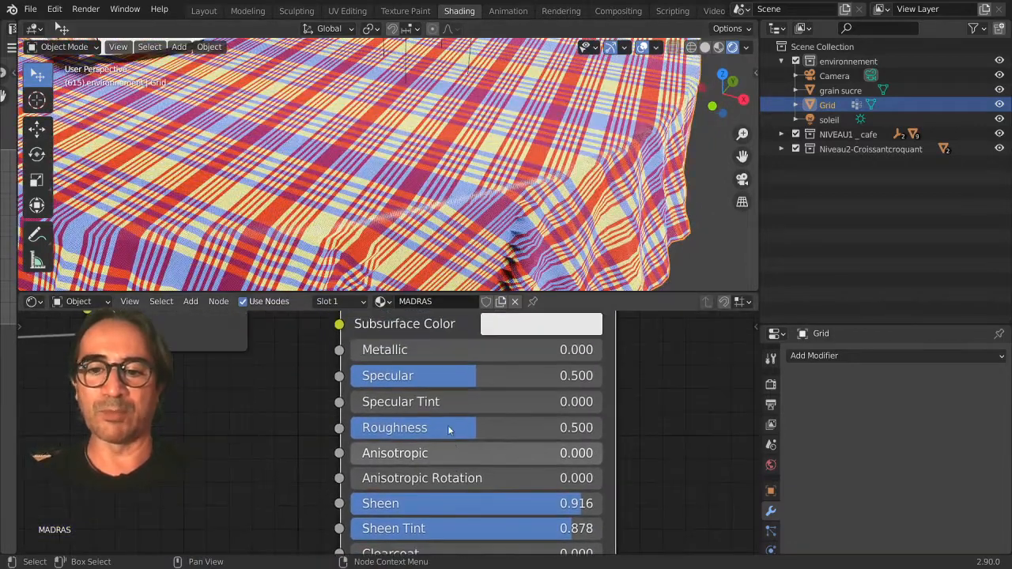
pyautogui.moveTo(465, 377); pyautogui.dragTo(453, 377)
pyautogui.scroll(-6, 497, 194)
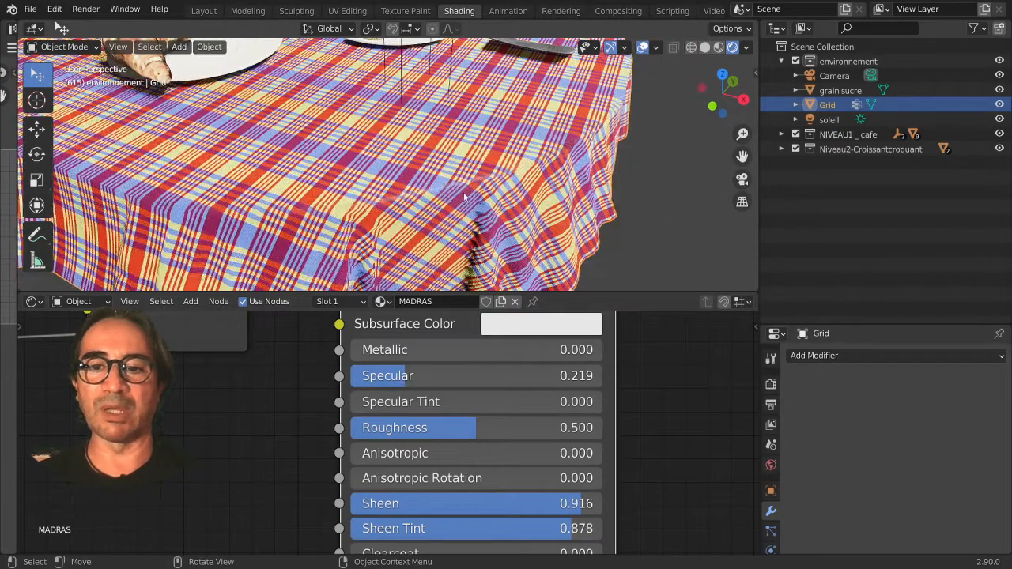
pyautogui.moveTo(497, 194); pyautogui.dragTo(380, 197, button='middle')
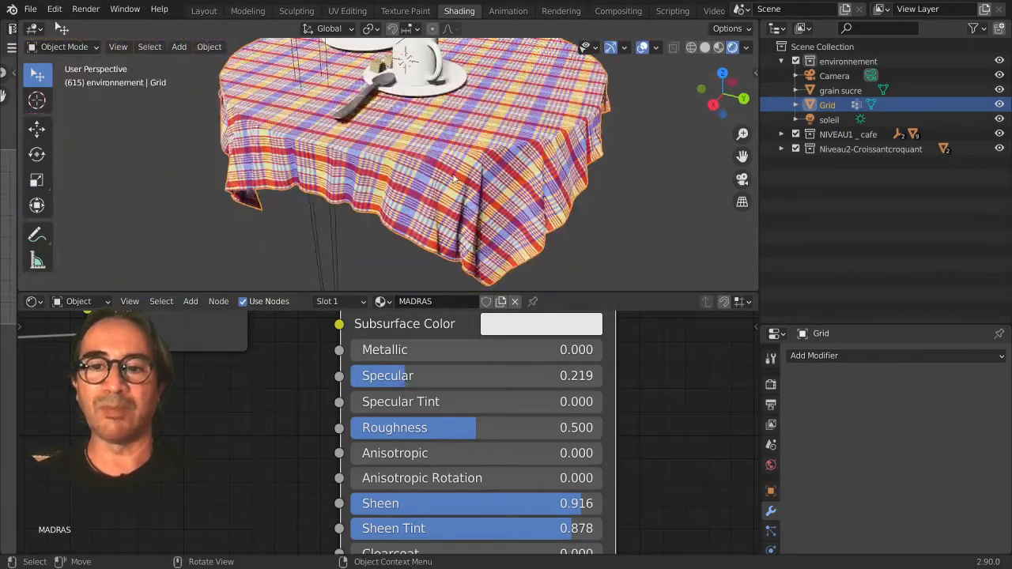
pyautogui.scroll(8, 379, 198)
# Set the Principled BSDF's Sheen to 0.936 and view the whole table.
pyautogui.moveTo(486, 521); pyautogui.dragTo(471, 460, button='middle')
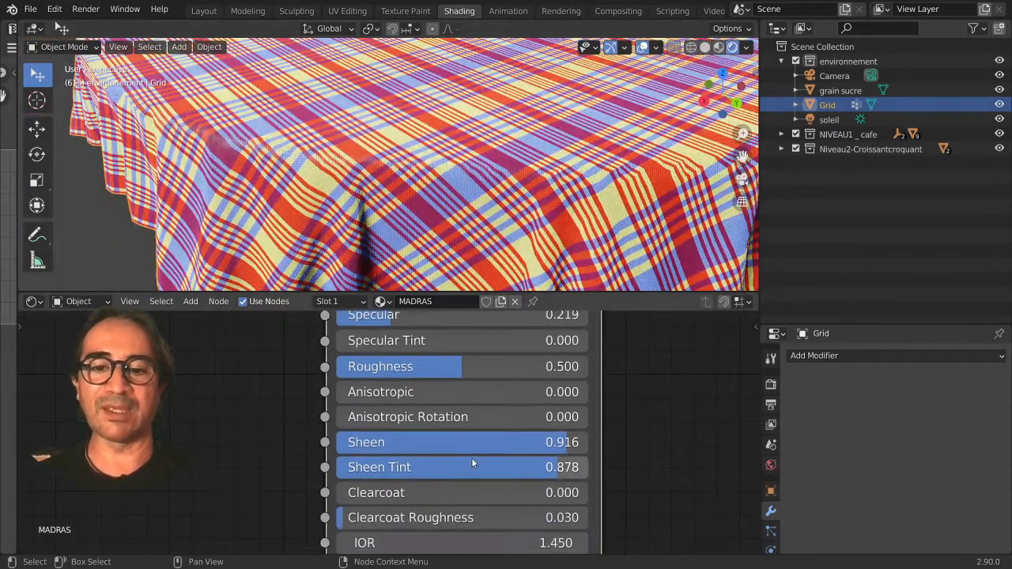
pyautogui.moveTo(562, 442); pyautogui.dragTo(566, 442)
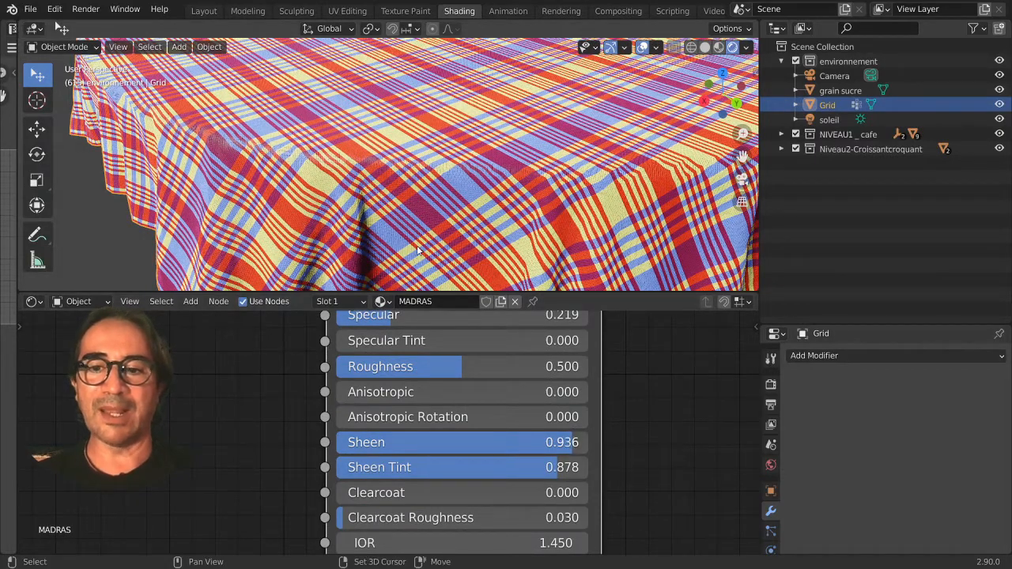
pyautogui.scroll(-10, 417, 250)
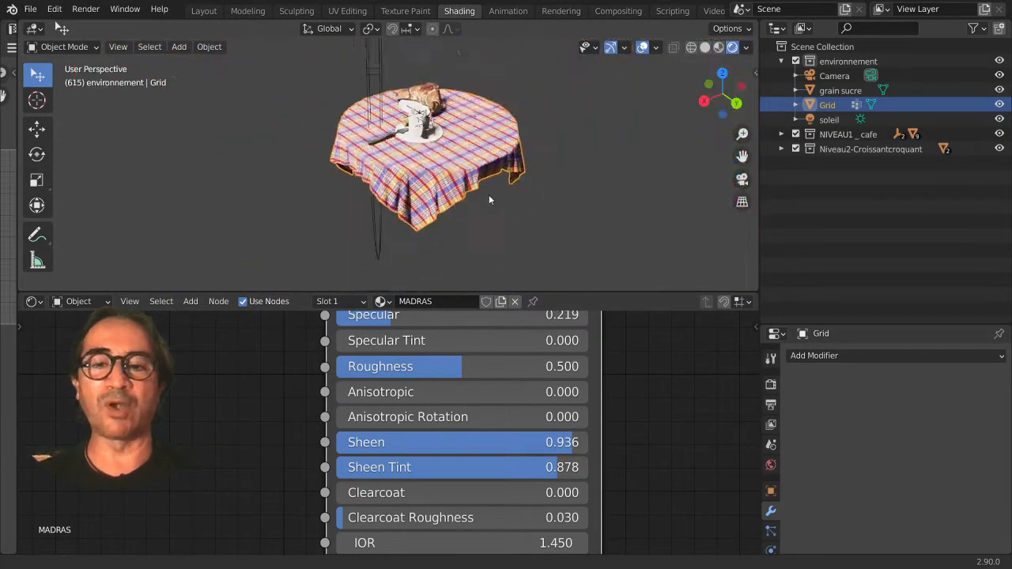
# Select the spoon on the saucer and rotate it in the front view so its handle tilts down toward the tablecloth.
pyautogui.moveTo(489, 200); pyautogui.dragTo(479, 165, button='middle')
pyautogui.scroll(6, 507, 188)
pyautogui.scroll(4, 506, 188)
pyautogui.scroll(-4, 476, 184)
pyautogui.click(494, 160)
pyautogui.scroll(2, 479, 165)
pyautogui.moveTo(411, 190); pyautogui.dragTo(455, 172, button='middle')
pyautogui.scroll(3, 484, 193)
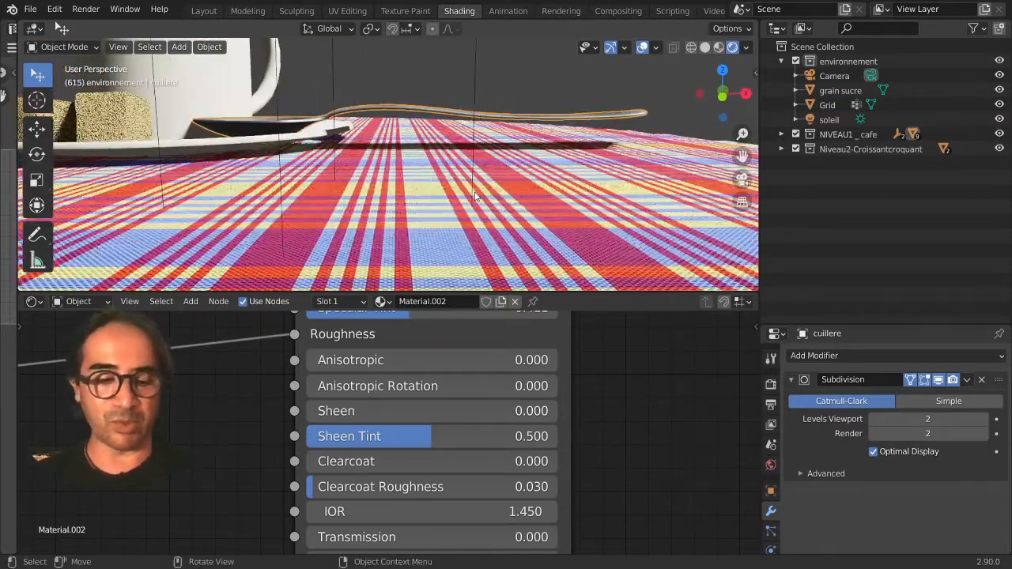
pyautogui.press('KP_1')
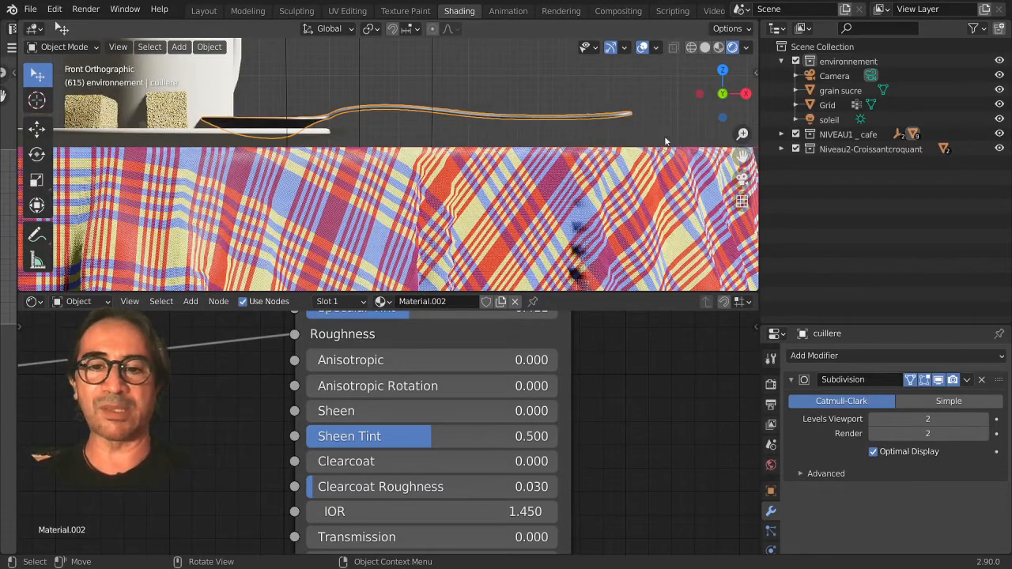
pyautogui.press('r')
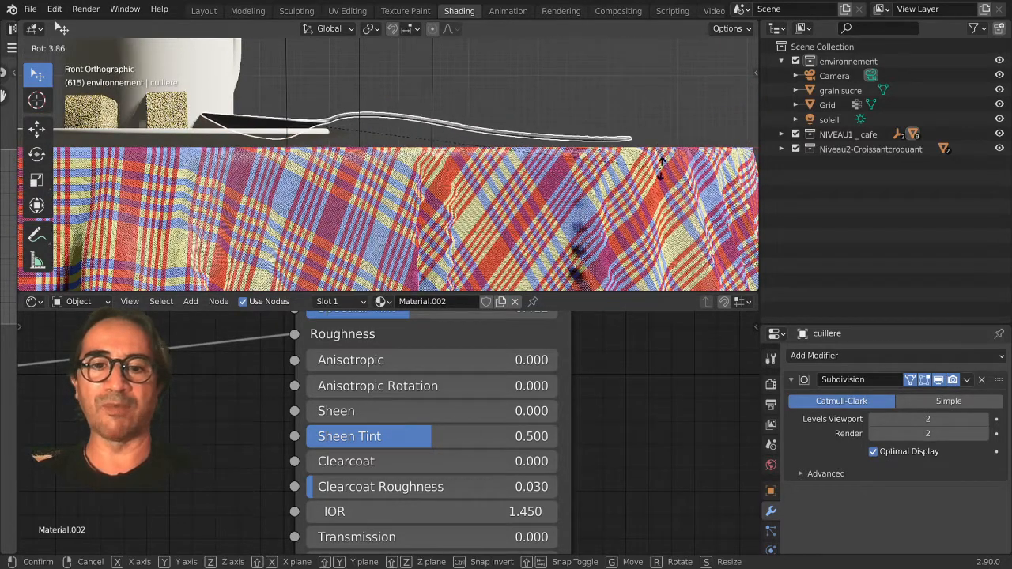
pyautogui.click(659, 162)
# Move the spoon slightly up and away from the cup, and tilt it further until the handle tip meets the tablecloth.
pyautogui.press('g')
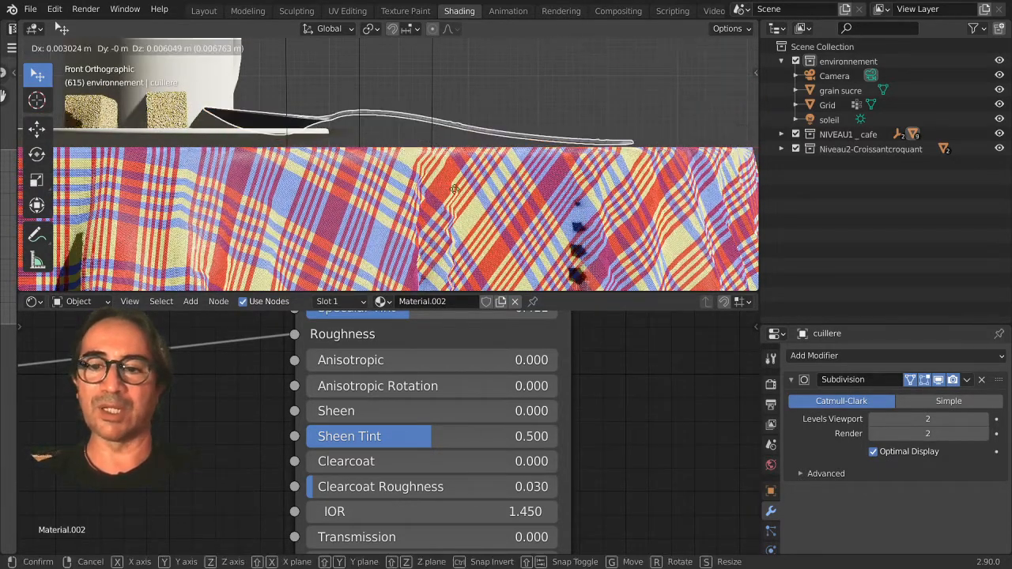
pyautogui.click(548, 183)
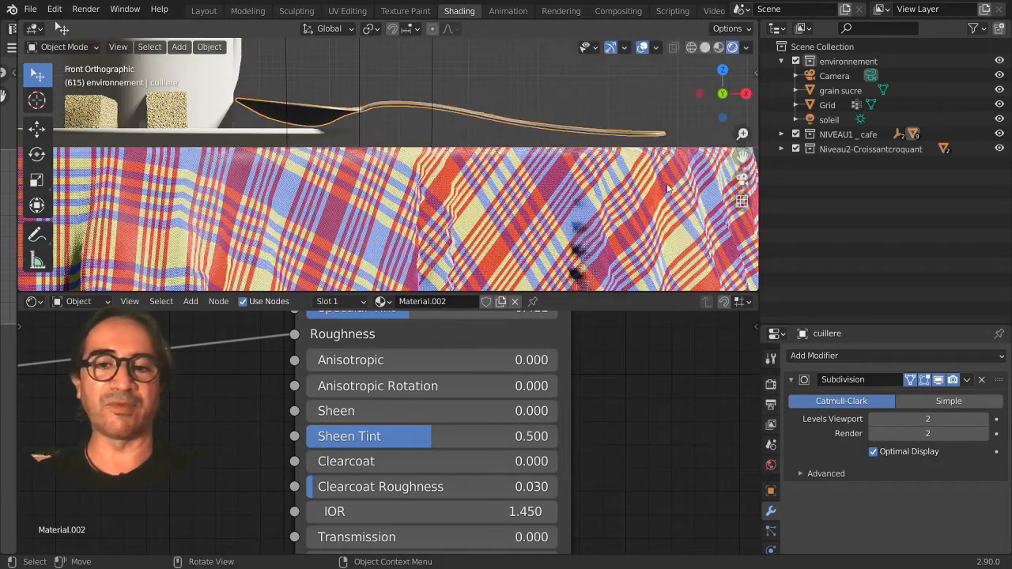
pyautogui.keyDown('shift'); pyautogui.moveTo(666, 189); pyautogui.dragTo(571, 188, button='middle'); pyautogui.keyUp('shift')
pyautogui.scroll(1, 601, 181)
pyautogui.press('r')
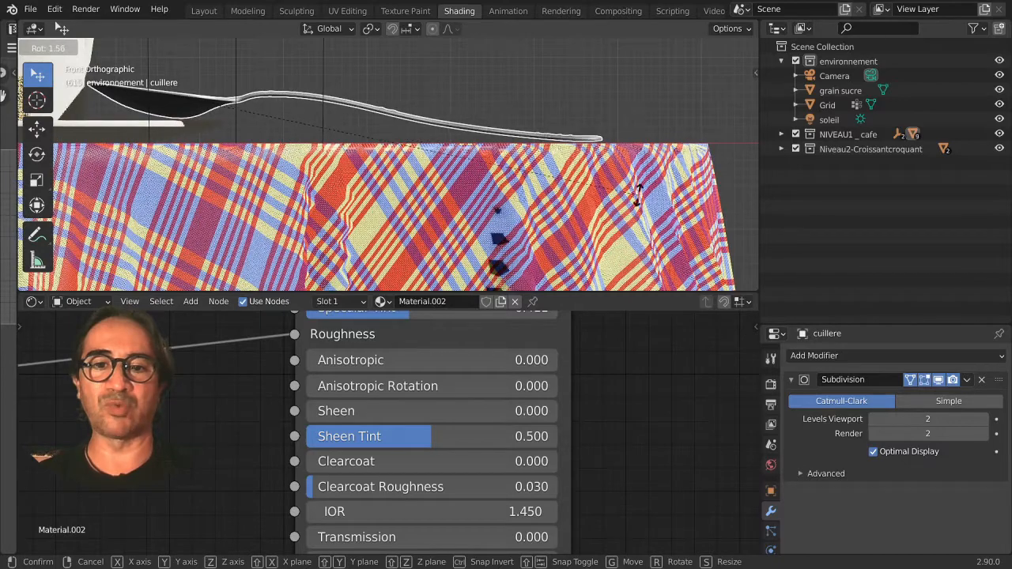
pyautogui.click(624, 229)
pyautogui.scroll(-2, 601, 225)
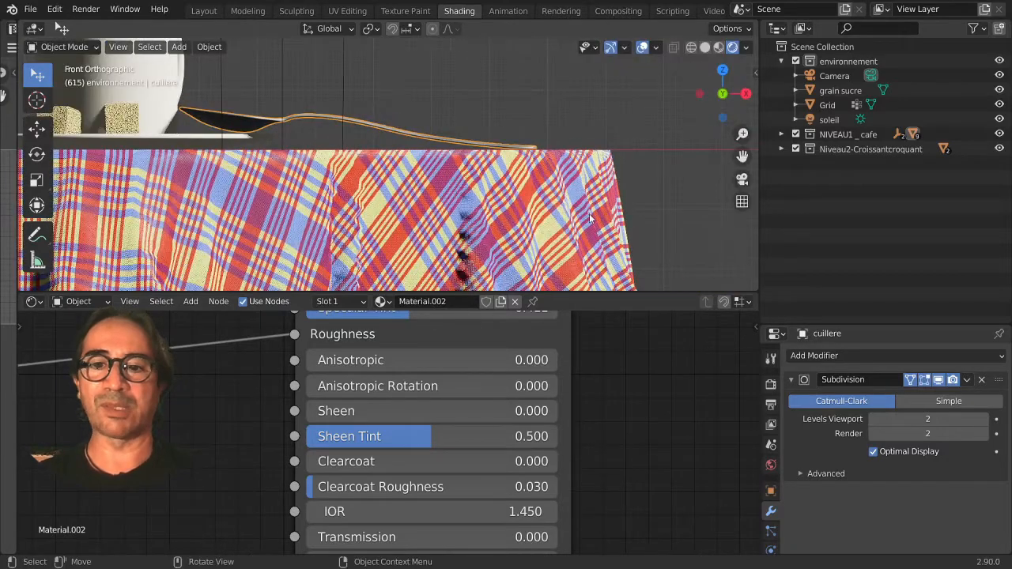
# Select the soleil light and move it in the camera view to about X 4.72 m, Y -1.59 m, Z 3.23 m.
pyautogui.moveTo(589, 218); pyautogui.dragTo(486, 258, button='middle')
pyautogui.scroll(-9, 486, 201)
pyautogui.moveTo(431, 182); pyautogui.dragTo(483, 316, button='middle')
pyautogui.click(478, 77)
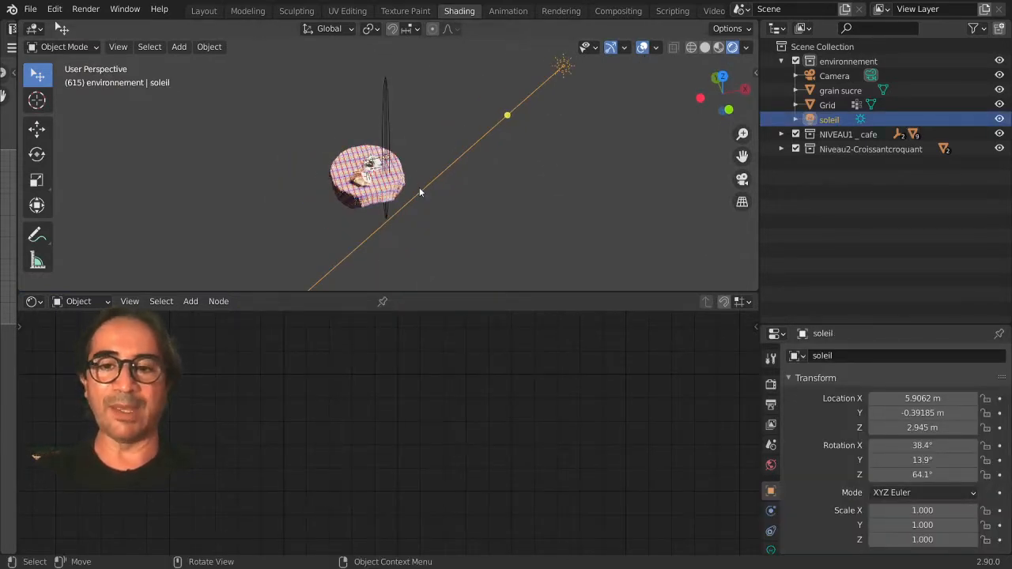
pyautogui.press('KP_0')
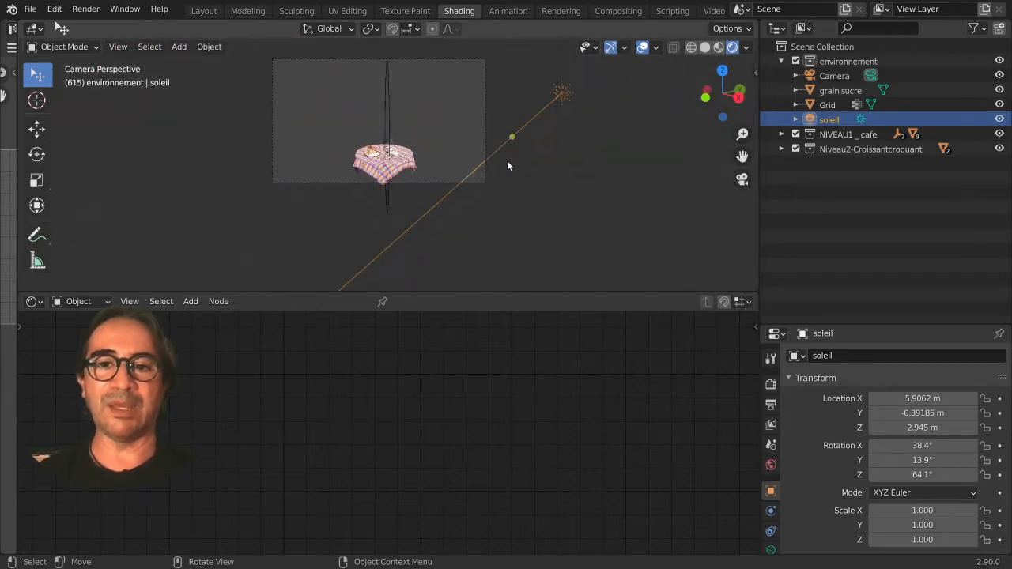
pyautogui.press('g')
pyautogui.click(428, 165)
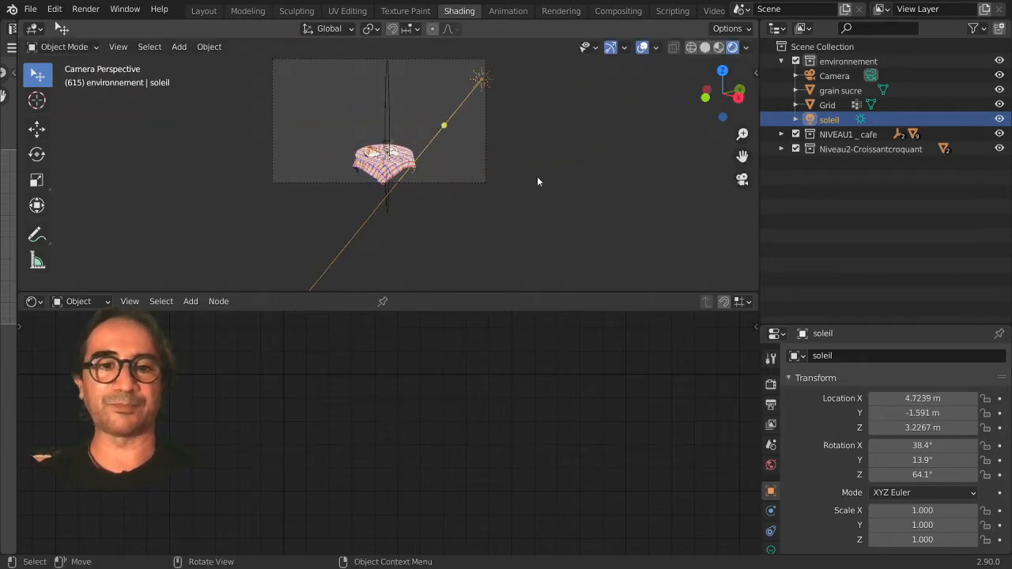
# Rotate the soleil light to about 48.7°, 47.9°, 60.9° and move it to about X 5.15 m, Y -1.33 m, Z 2.63 m.
pyautogui.press('r')
pyautogui.click(468, 198)
pyautogui.press('g')
pyautogui.click(452, 188)
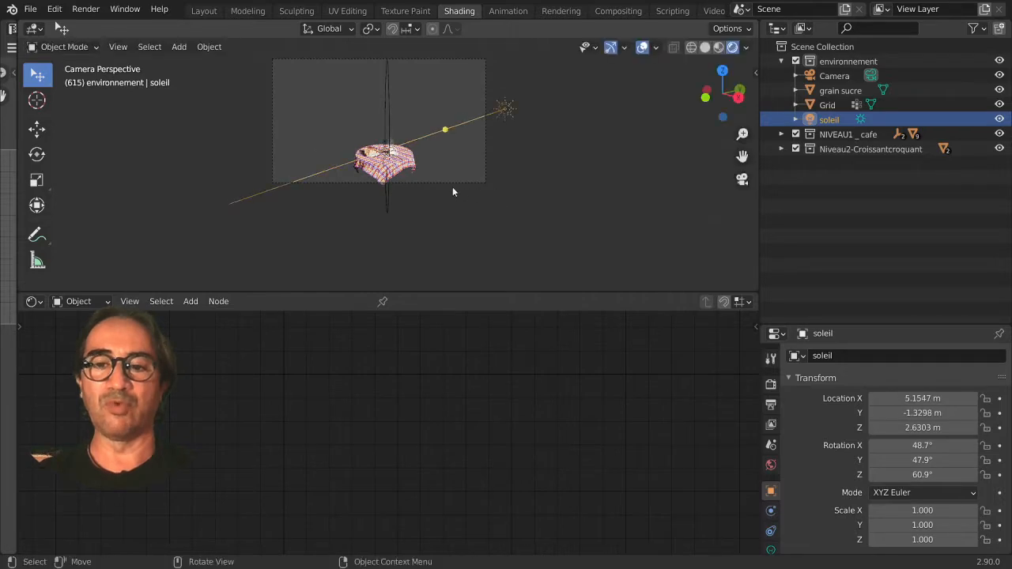
# Rotate the soleil light to about 49.9°, 51.2°, 61° and move it to about X 5.17 m, Y -1.36 m, Z 2.50 m.
pyautogui.scroll(5, 405, 172)
pyautogui.keyDown('shift'); pyautogui.moveTo(399, 170); pyautogui.dragTo(402, 209, button='middle'); pyautogui.keyUp('shift')
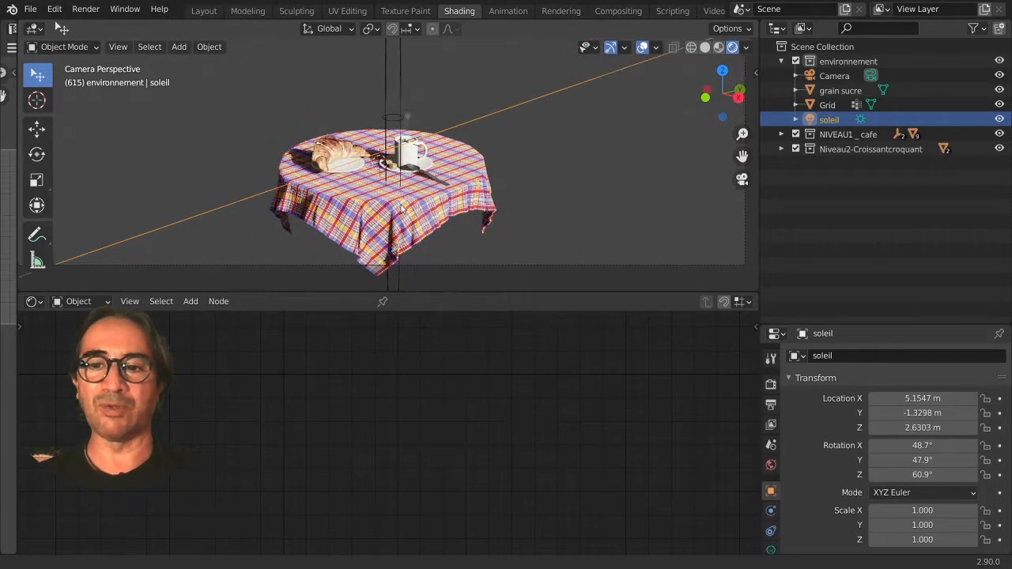
pyautogui.scroll(3, 401, 207)
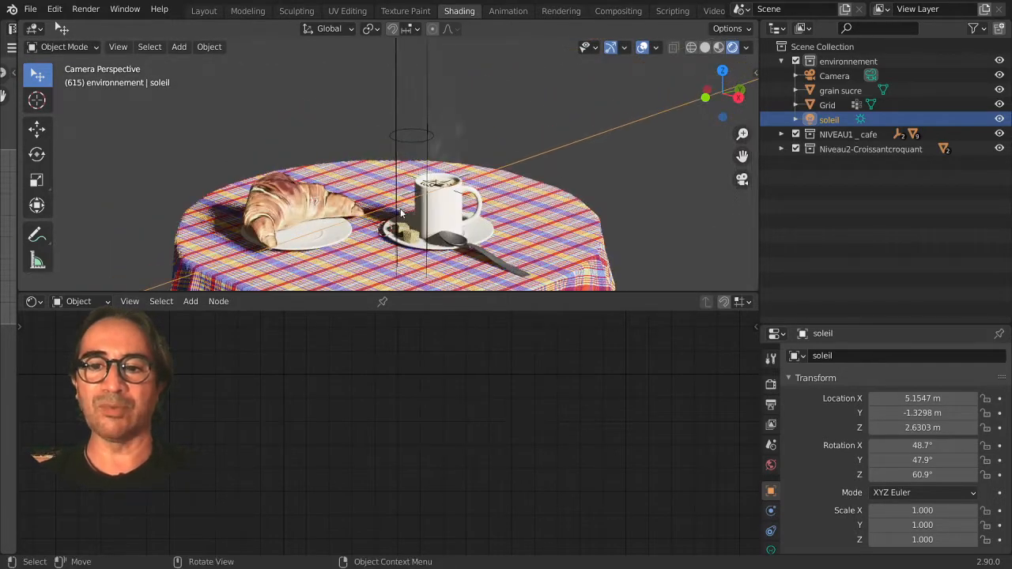
pyautogui.press('r')
pyautogui.click(512, 289)
pyautogui.press('g')
pyautogui.click(497, 287)
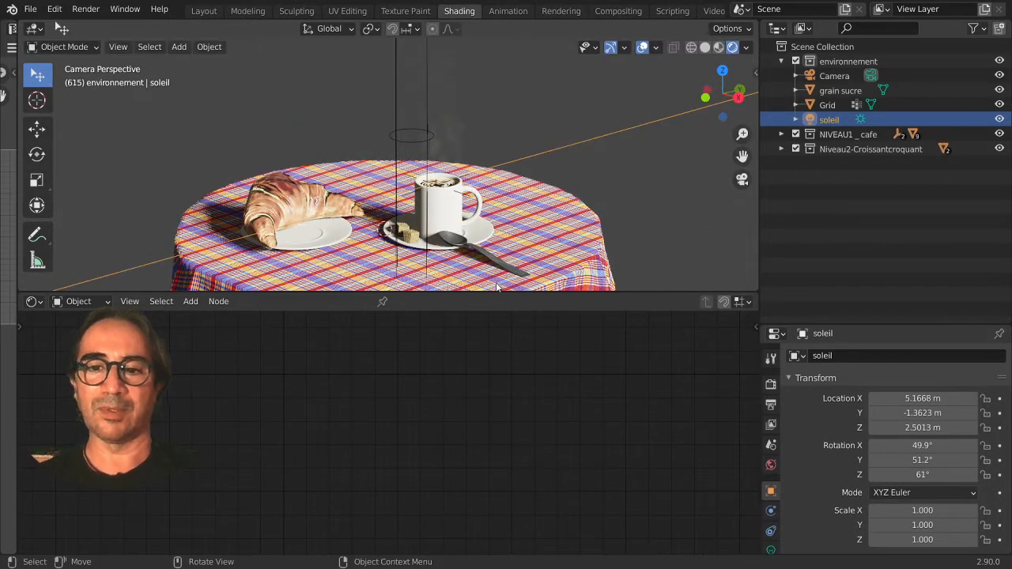
pyautogui.press('r')
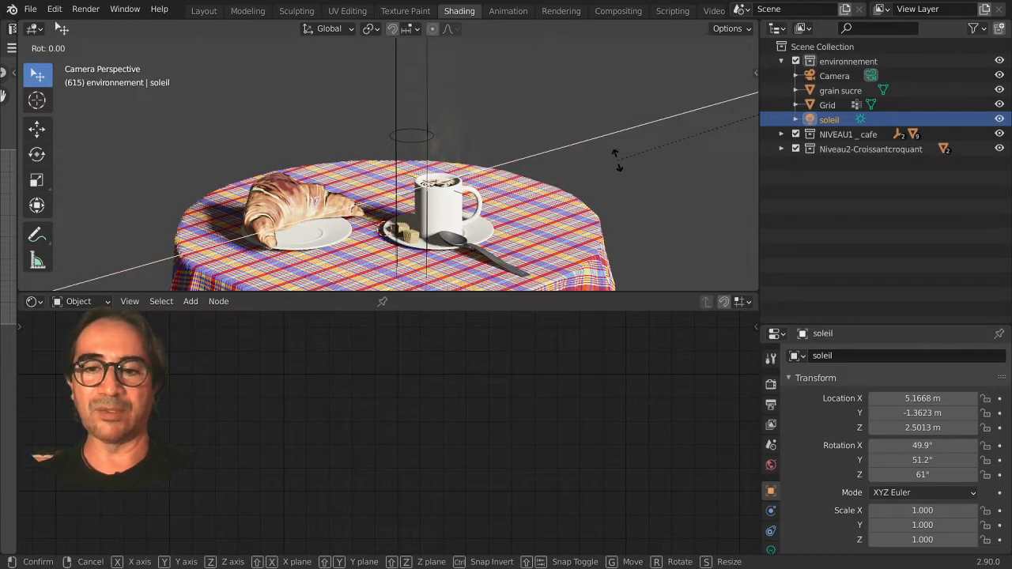
pyautogui.press('z')
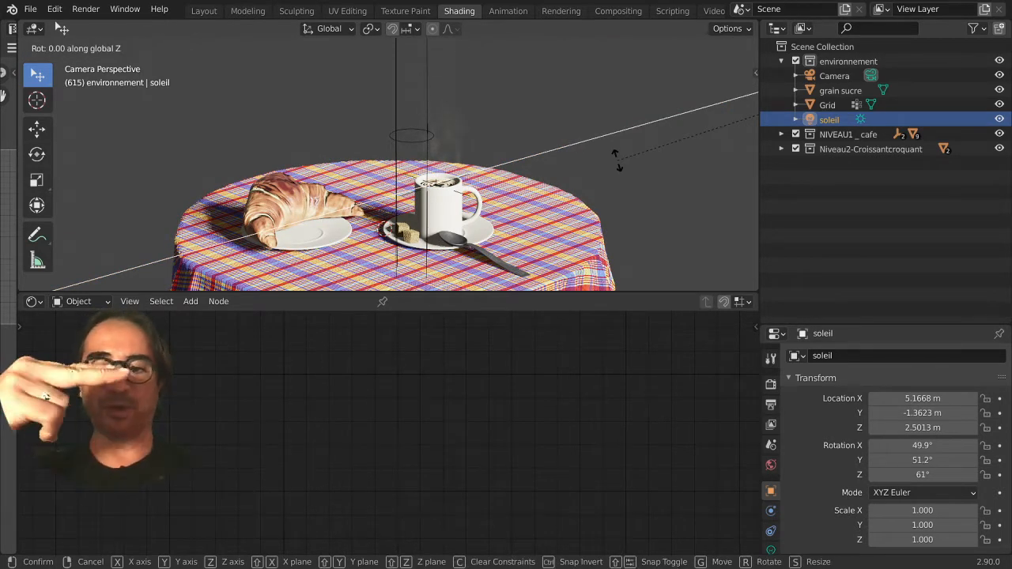
pyautogui.press('z')
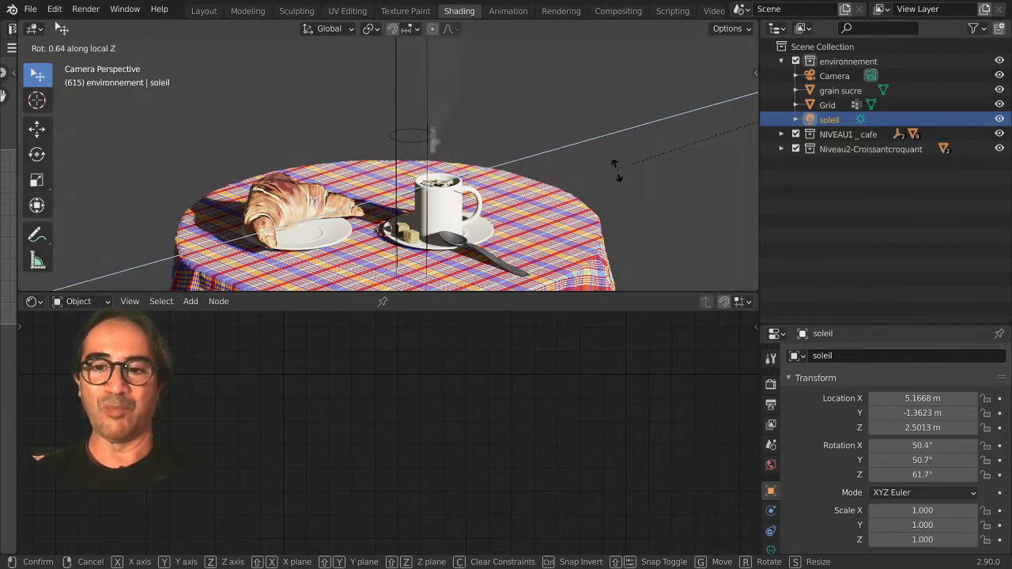
pyautogui.rightClick(638, 217)
# Rotate the soleil light around the global Z axis to a Z rotation of about 96.1°.
pyautogui.scroll(-7, 578, 151)
pyautogui.press('r')
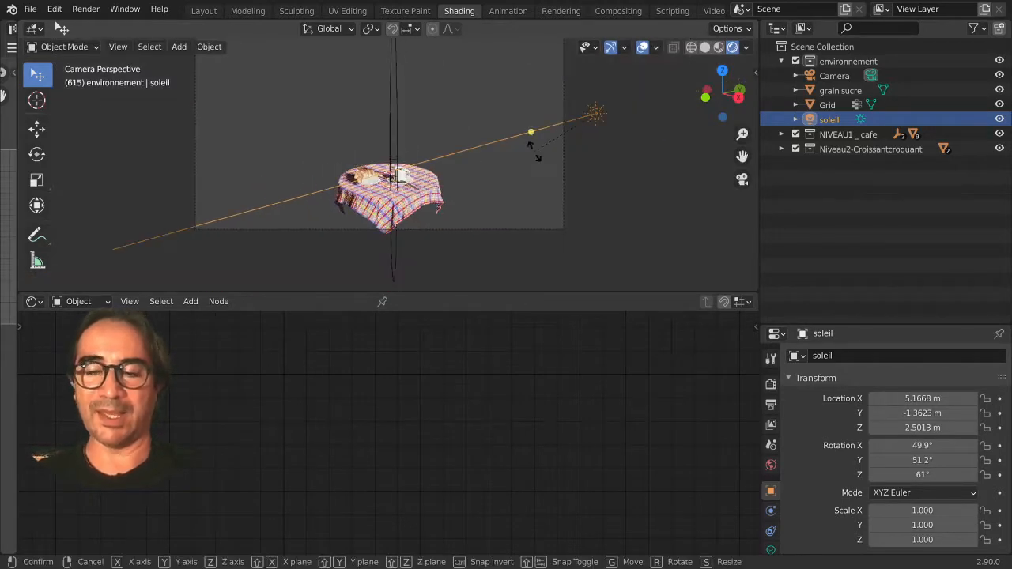
pyautogui.press('z')
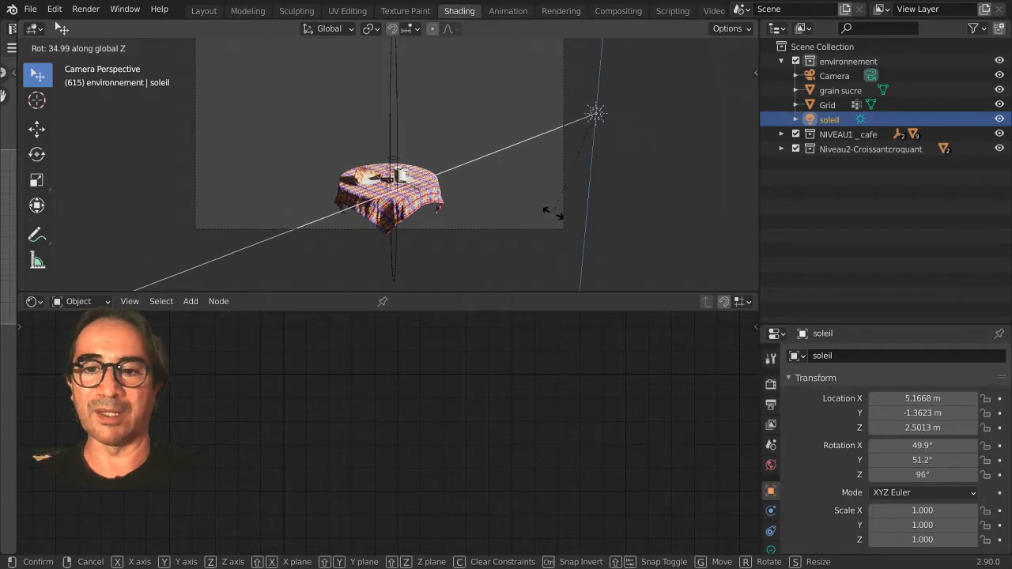
pyautogui.click(473, 239)
pyautogui.scroll(5, 479, 234)
pyautogui.scroll(-4, 463, 183)
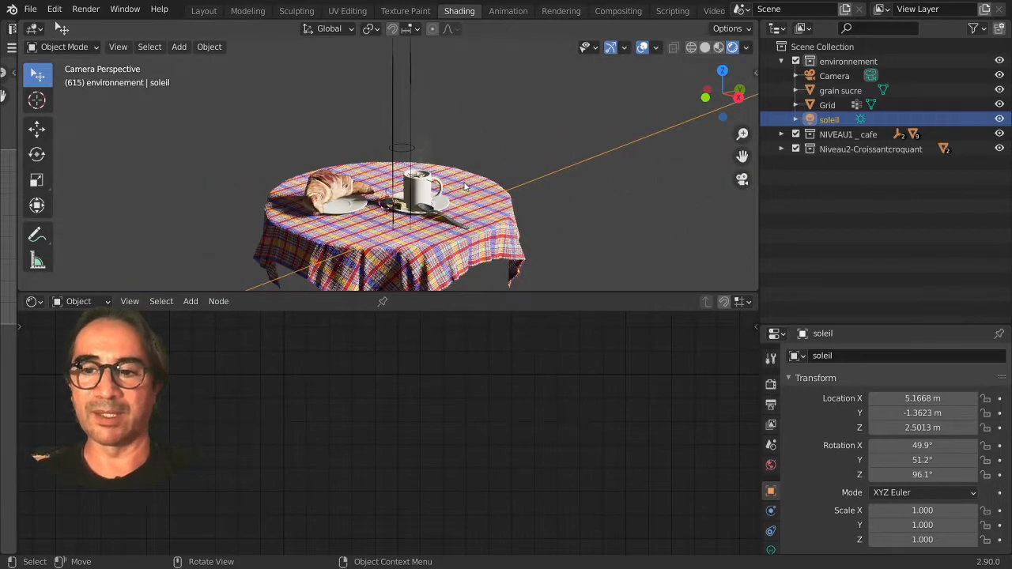
# Turn the soleil light slightly further around the global Z axis, to a Z rotation of about 100°.
pyautogui.press('r')
pyautogui.press('z')
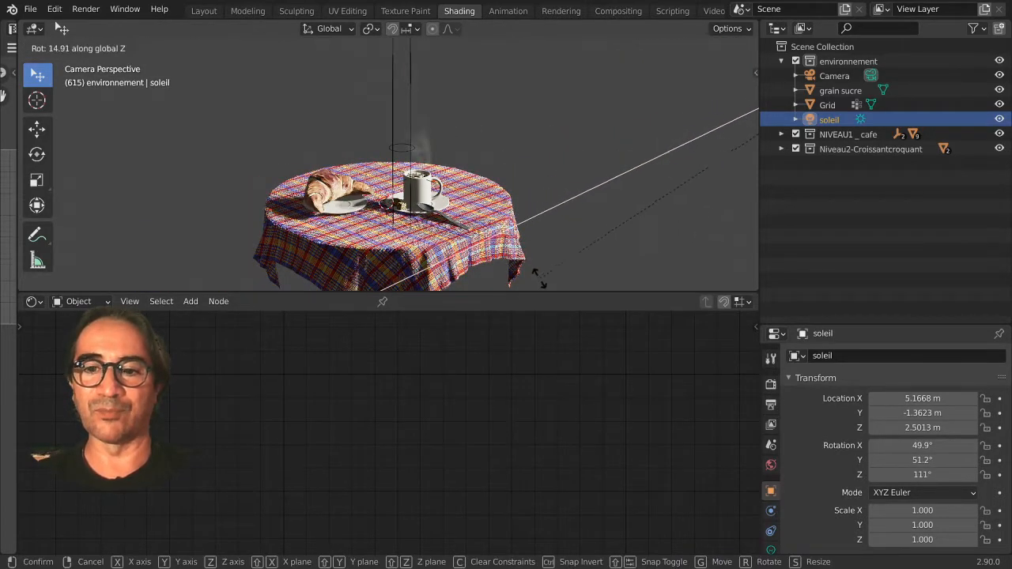
pyautogui.click(487, 214)
pyautogui.scroll(5, 488, 213)
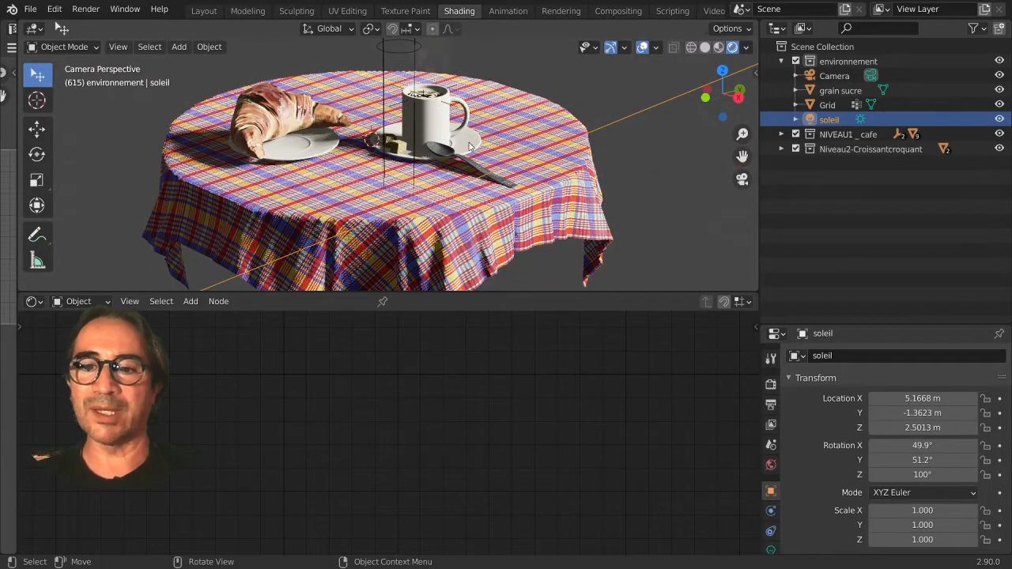
pyautogui.scroll(3, 469, 142)
pyautogui.scroll(2, 558, 183)
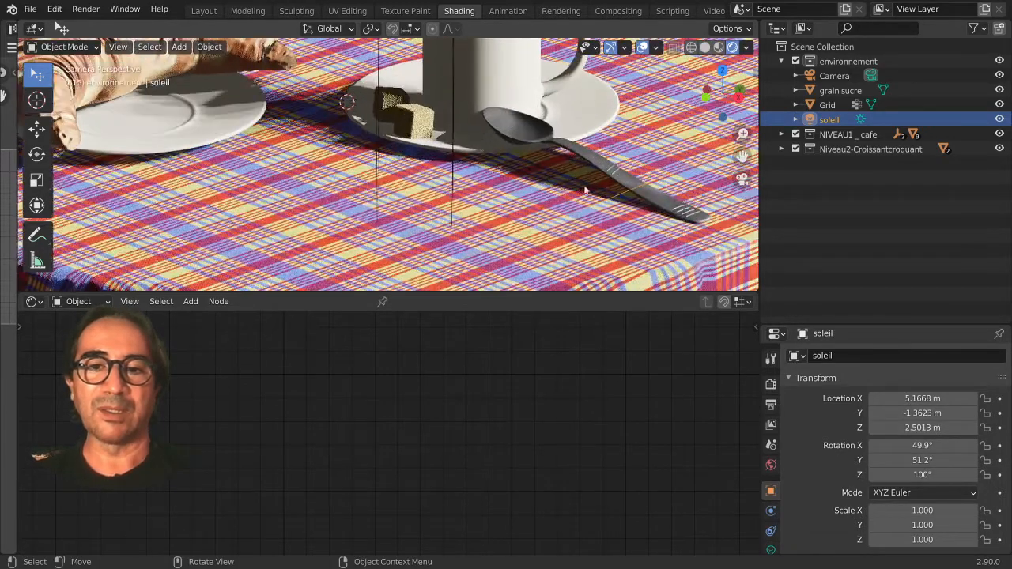
pyautogui.scroll(-5, 521, 197)
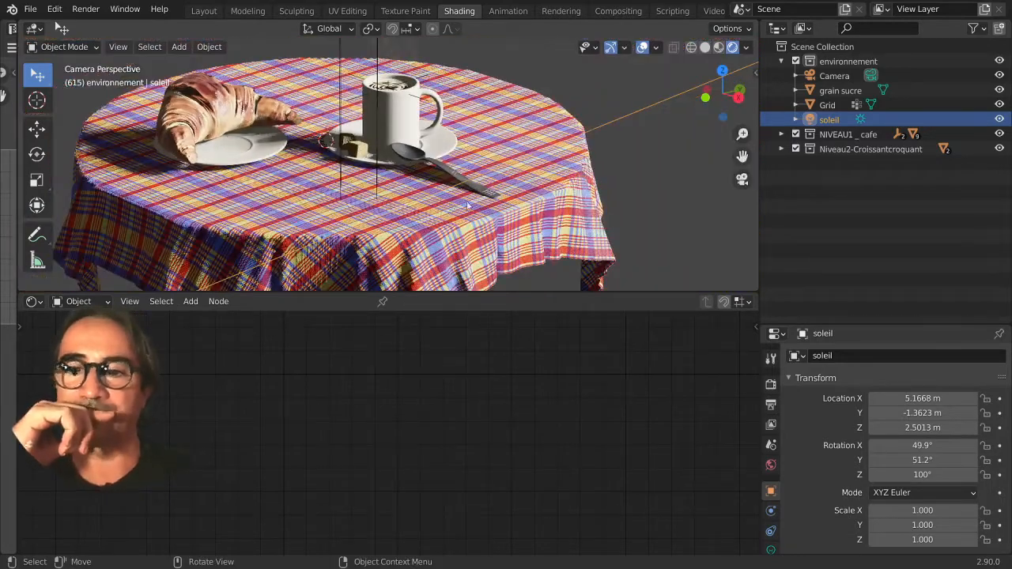
# In the top view, move the soleil light over the table beside the cup, to about X 0.62 m, Y 0.54 m.
pyautogui.press('KP_7')
pyautogui.scroll(-2, 481, 219)
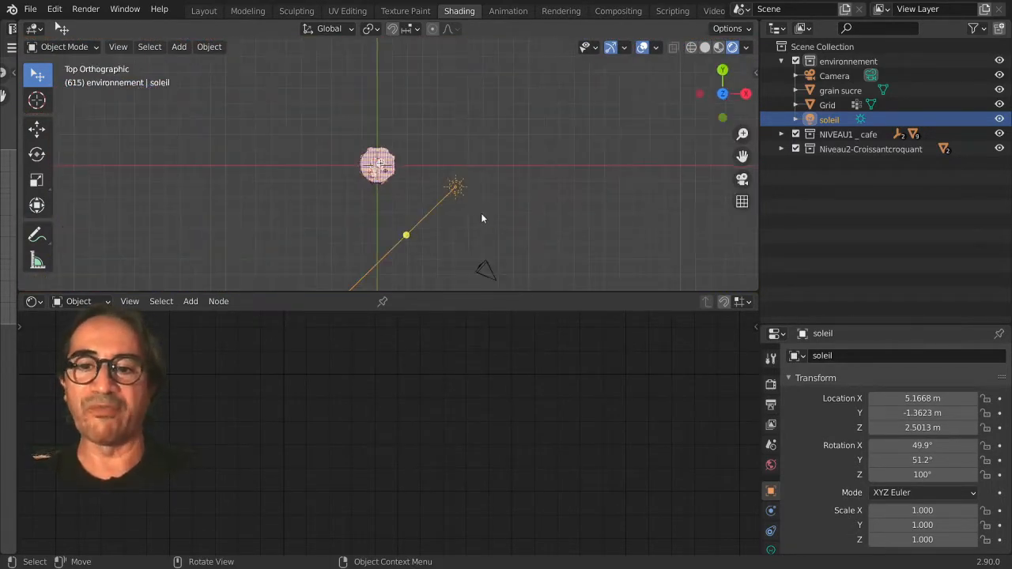
pyautogui.scroll(2, 497, 241)
pyautogui.press('g')
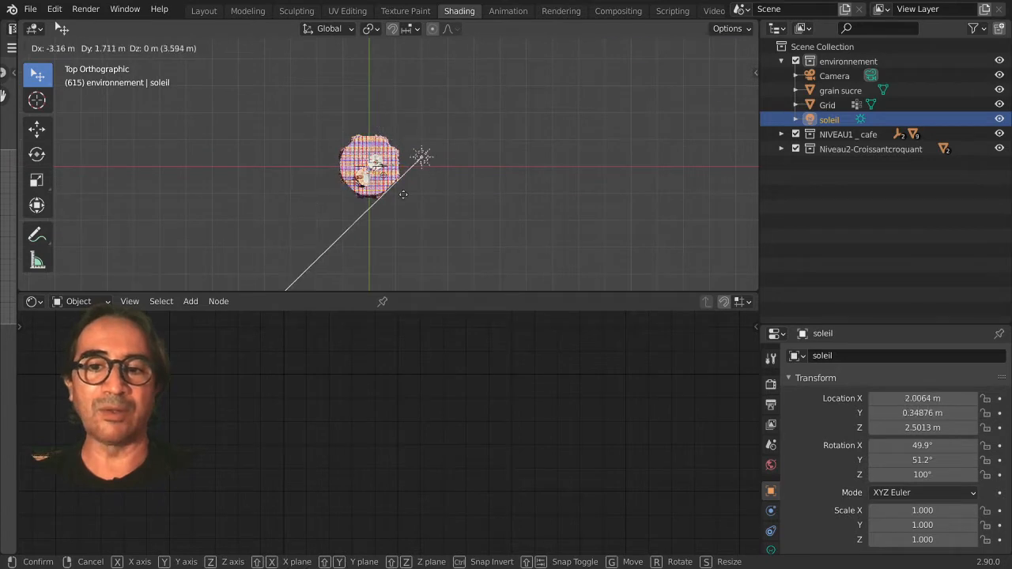
pyautogui.click(415, 197)
pyautogui.scroll(3, 474, 221)
pyautogui.scroll(3, 468, 223)
pyautogui.press('g')
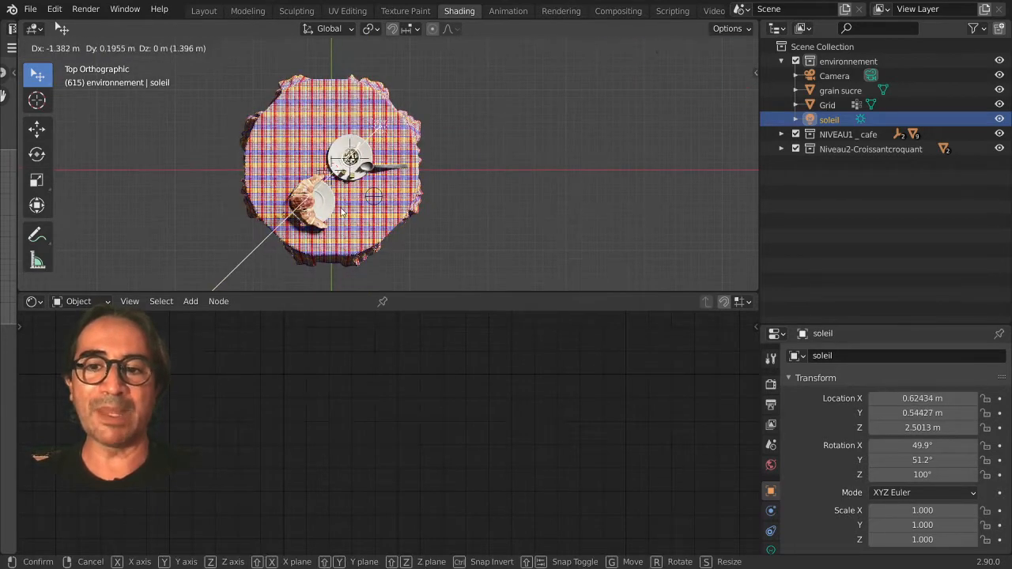
pyautogui.click(360, 208)
# In the front view, lower the soleil light to just above and beside the cup, at about X 0.68 m, Z 0.62 m.
pyautogui.press('KP_1')
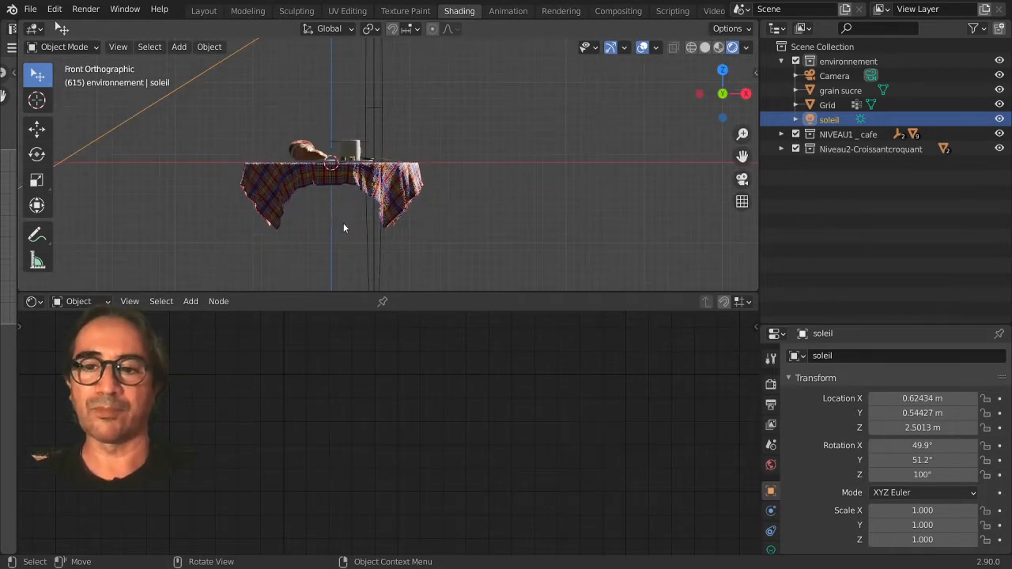
pyautogui.press('g')
pyautogui.scroll(8, 355, 135)
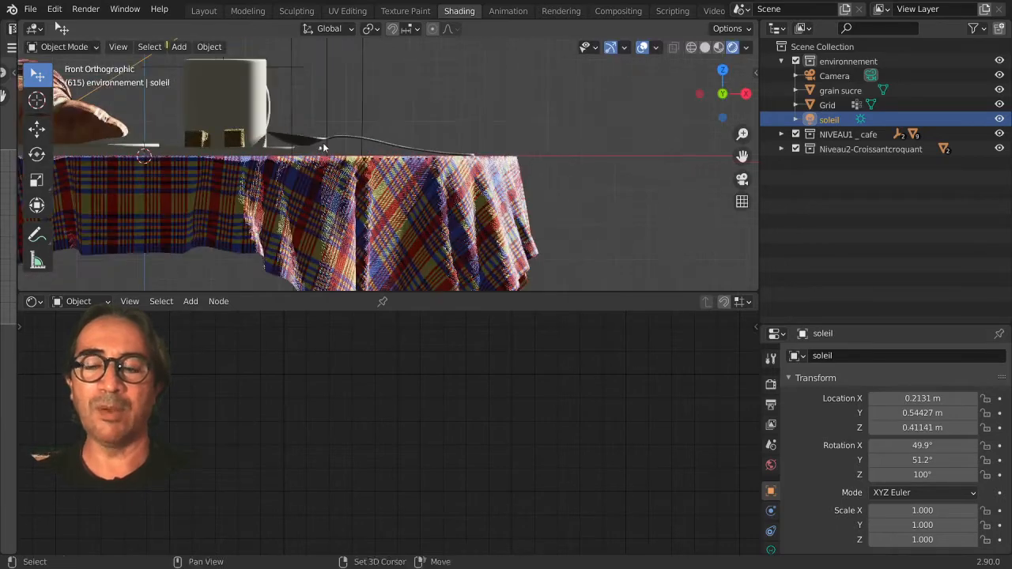
pyautogui.click(434, 198)
pyautogui.scroll(-3, 434, 197)
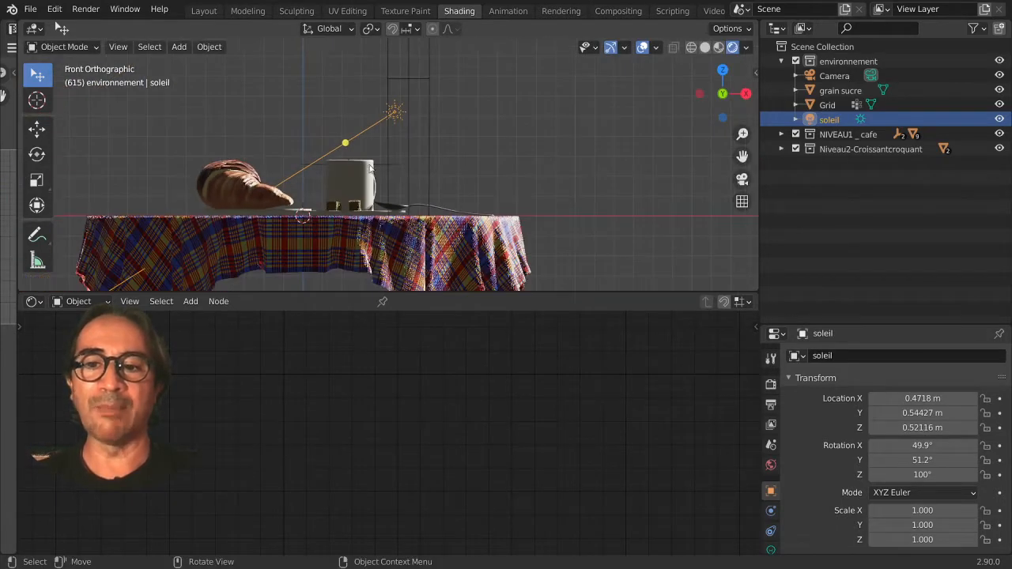
pyautogui.press('g')
pyautogui.click(401, 139)
pyautogui.press('r')
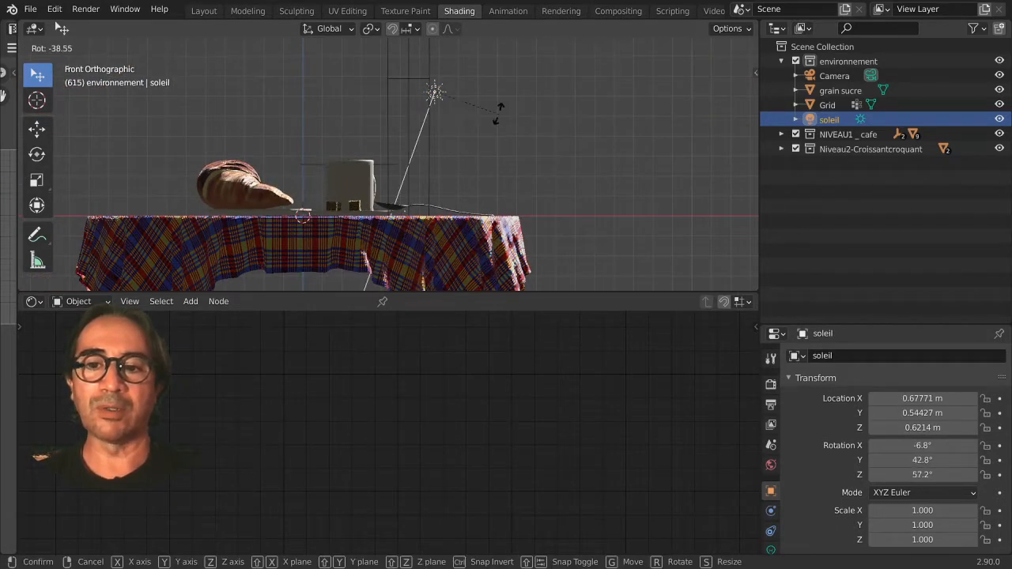
pyautogui.click(574, 232)
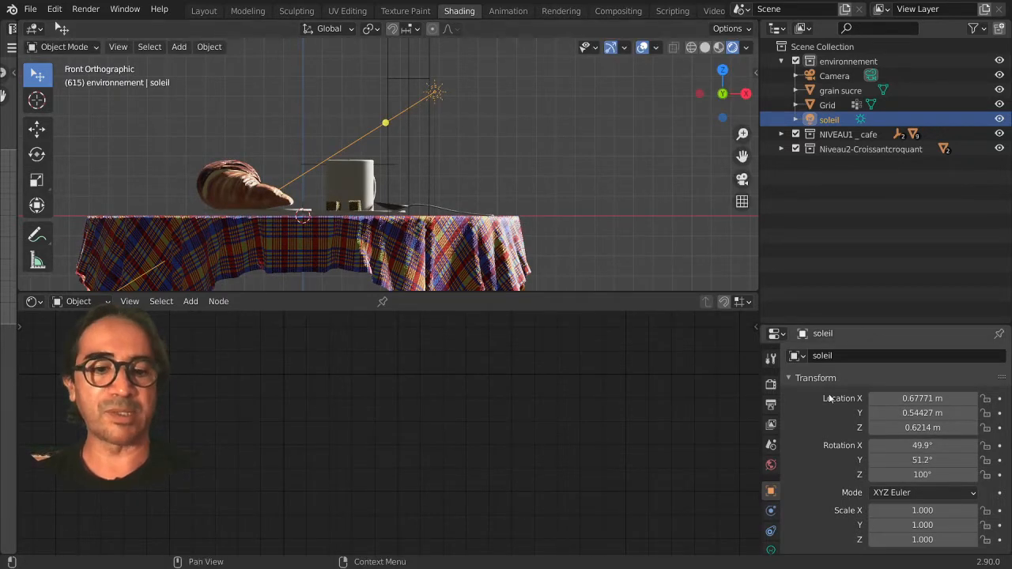
# Enlarge the properties editor and the 3D viewport, and frame the whole tablecloth in the front view.
pyautogui.moveTo(854, 325); pyautogui.dragTo(854, 157)
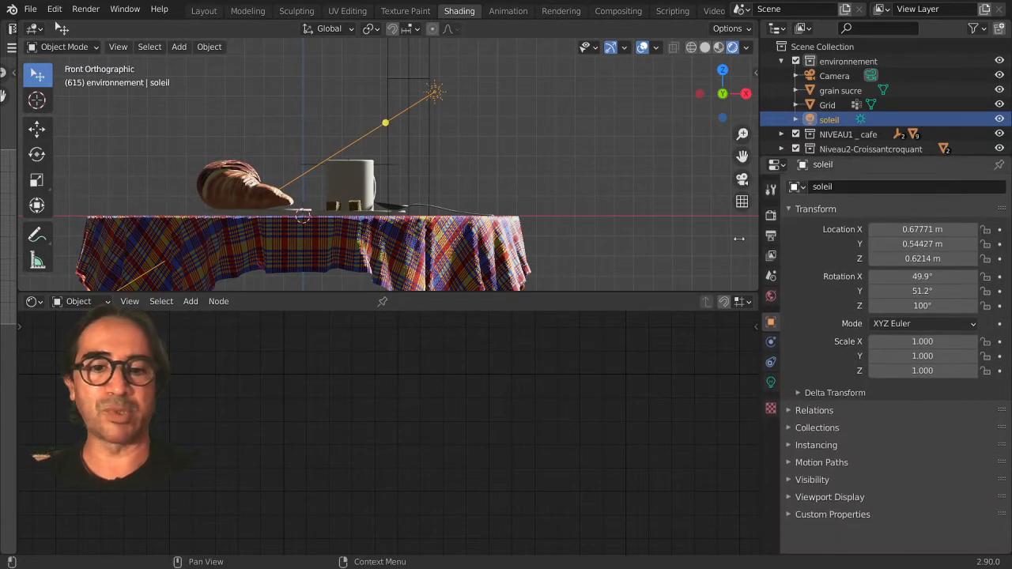
pyautogui.moveTo(657, 296); pyautogui.dragTo(668, 385)
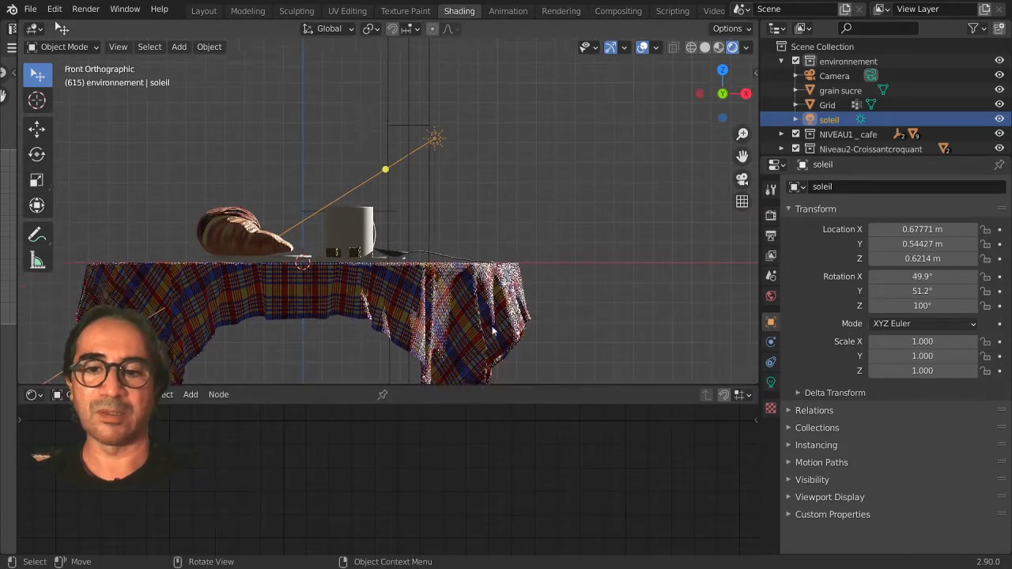
pyautogui.scroll(3, 456, 280)
pyautogui.keyDown('shift'); pyautogui.moveTo(416, 294); pyautogui.dragTo(482, 169, button='middle'); pyautogui.keyUp('shift')
pyautogui.scroll(-3, 497, 213)
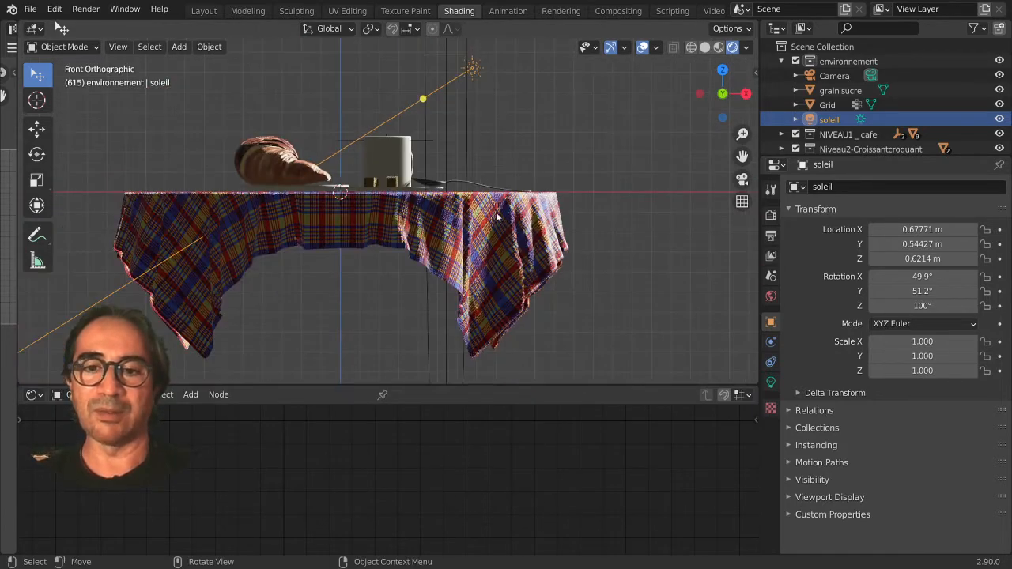
# Select the Grid tablecloth, add a Catmull-Clark Subdivision Surface modifier to smooth its jagged folds, and apply the modifier.
pyautogui.scroll(3, 518, 232)
pyautogui.rightClick(611, 231)
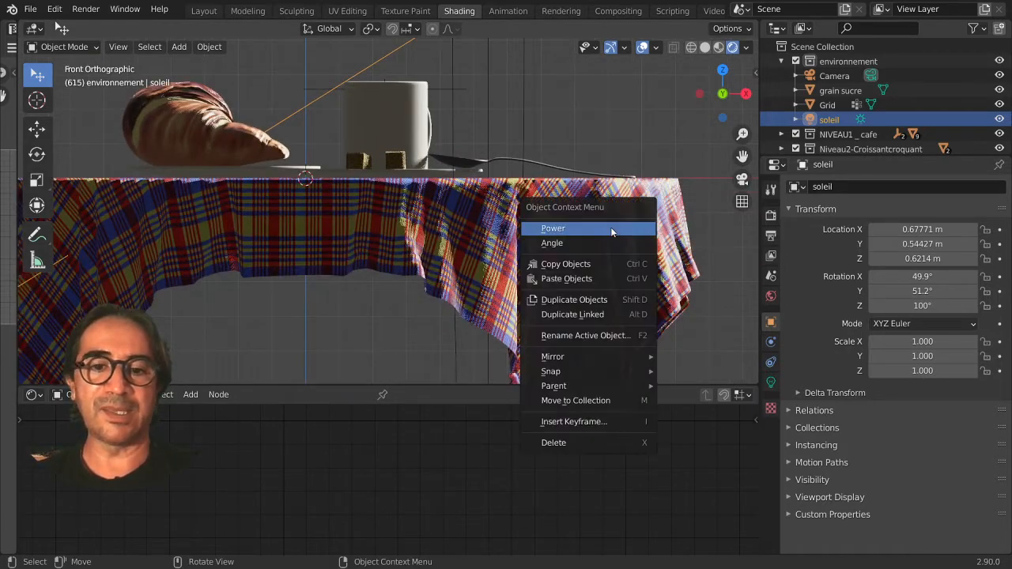
pyautogui.press('Escape')
pyautogui.click(502, 227)
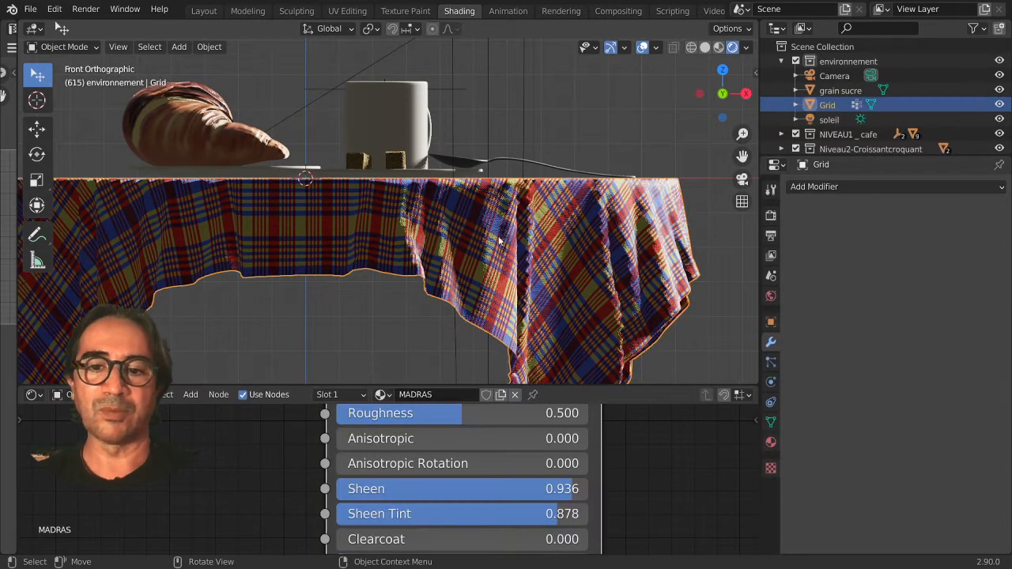
pyautogui.moveTo(657, 202); pyautogui.dragTo(637, 204, button='middle')
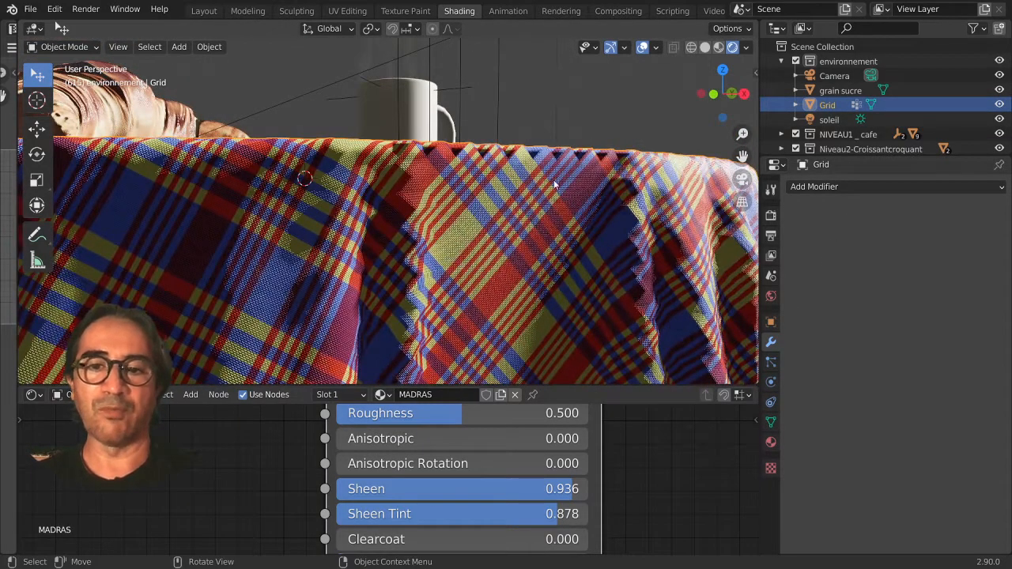
pyautogui.click(843, 187)
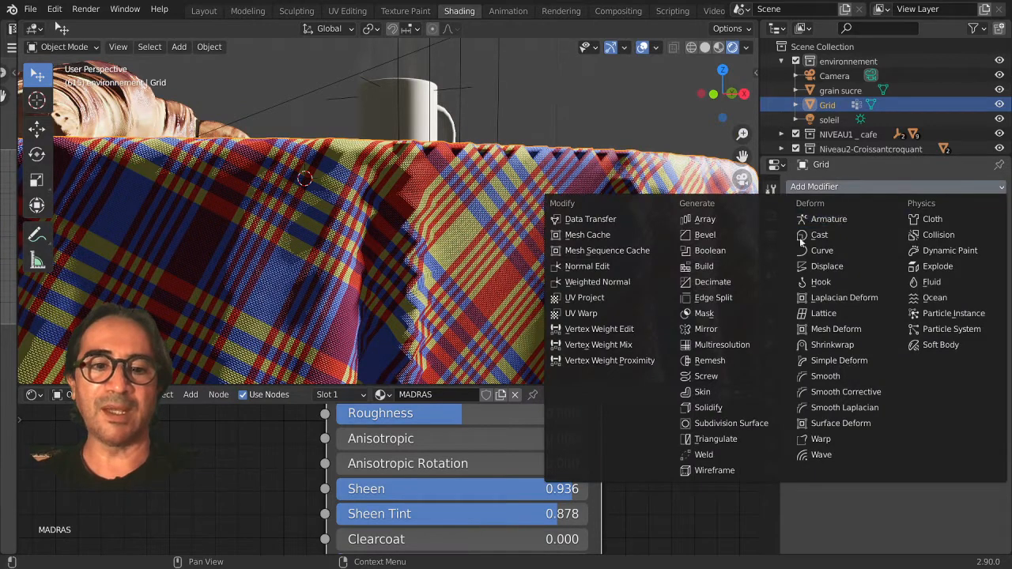
pyautogui.click(739, 423)
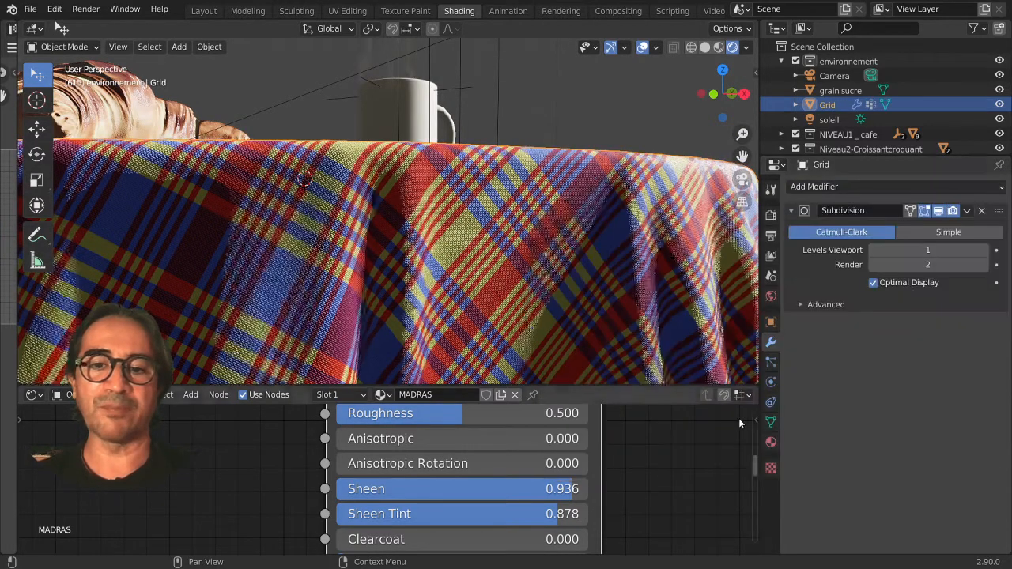
pyautogui.click(967, 212)
pyautogui.click(900, 228)
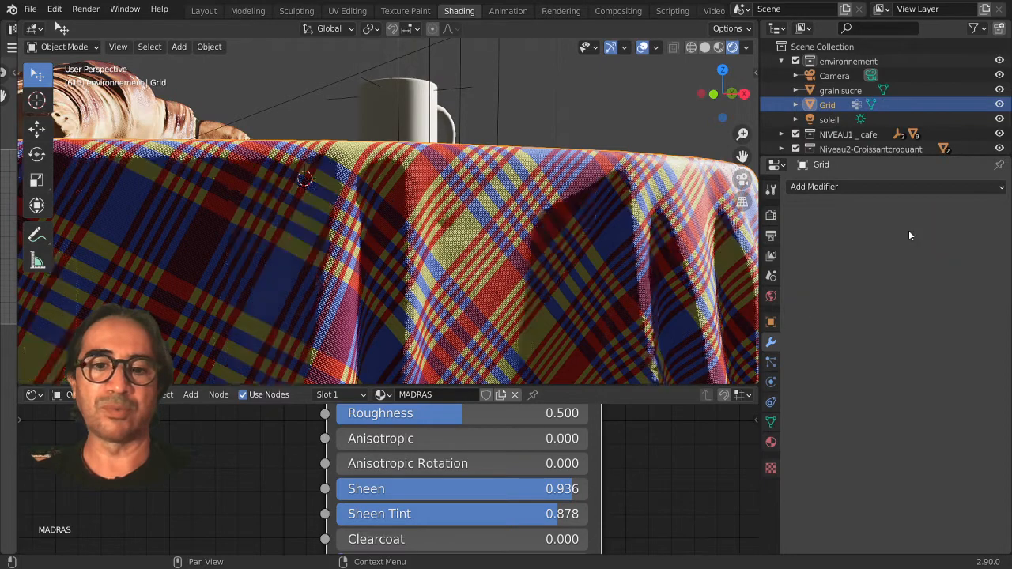
# Examine the spoon, its shadow and the smoothed tablecloth from several angles.
pyautogui.scroll(-5, 510, 236)
pyautogui.moveTo(507, 206); pyautogui.dragTo(475, 237, button='middle')
pyautogui.scroll(3, 509, 237)
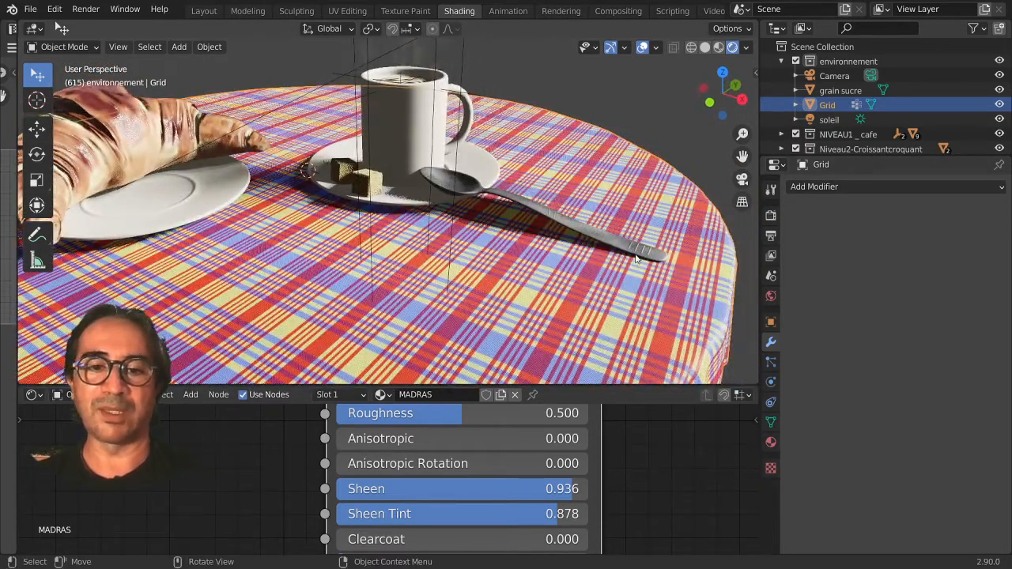
pyautogui.scroll(-4, 652, 248)
pyautogui.moveTo(652, 247); pyautogui.dragTo(545, 252, button='middle')
pyautogui.scroll(4, 530, 261)
pyautogui.scroll(-5, 545, 255)
# Select the soleil light and set its sun angle to about 49.9° in the light settings.
pyautogui.click(494, 104)
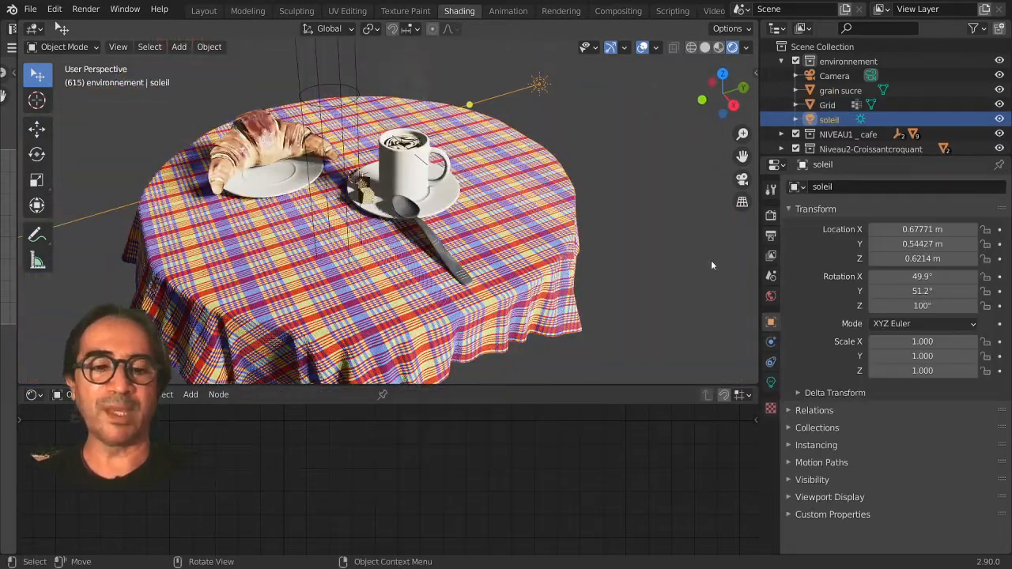
pyautogui.click(771, 382)
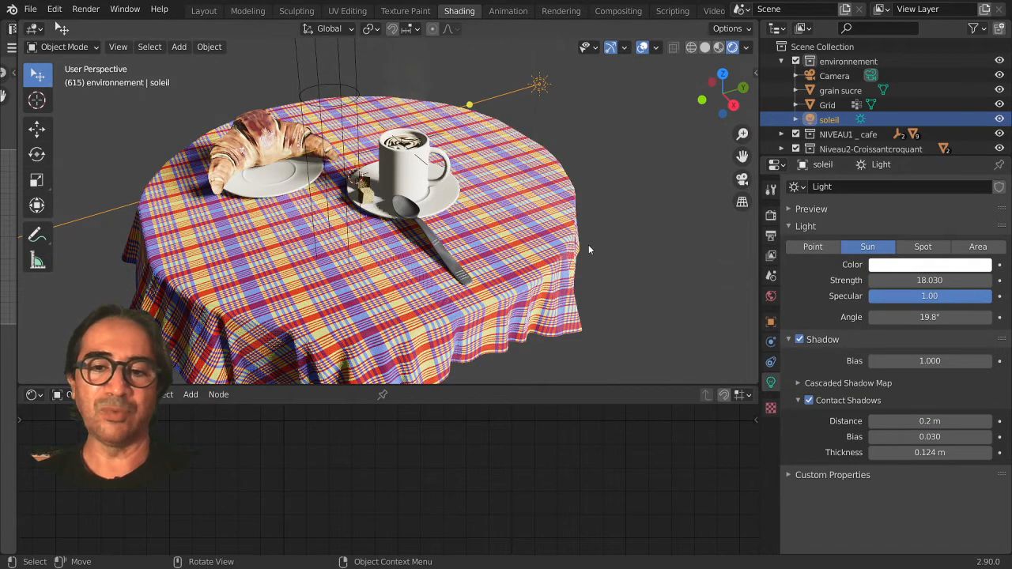
pyautogui.scroll(4, 517, 299)
pyautogui.scroll(5, 517, 299)
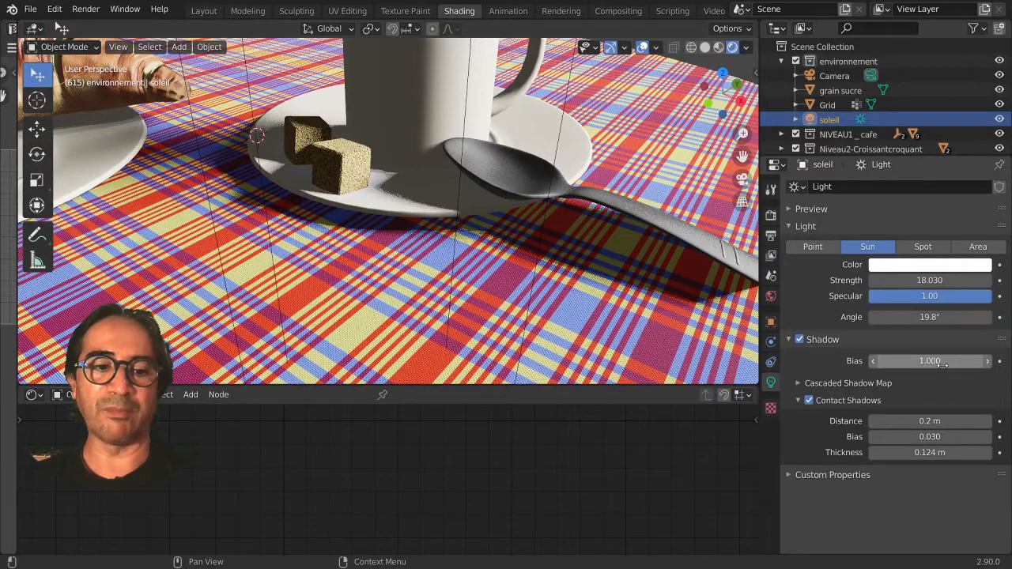
pyautogui.moveTo(919, 316); pyautogui.dragTo(979, 316)
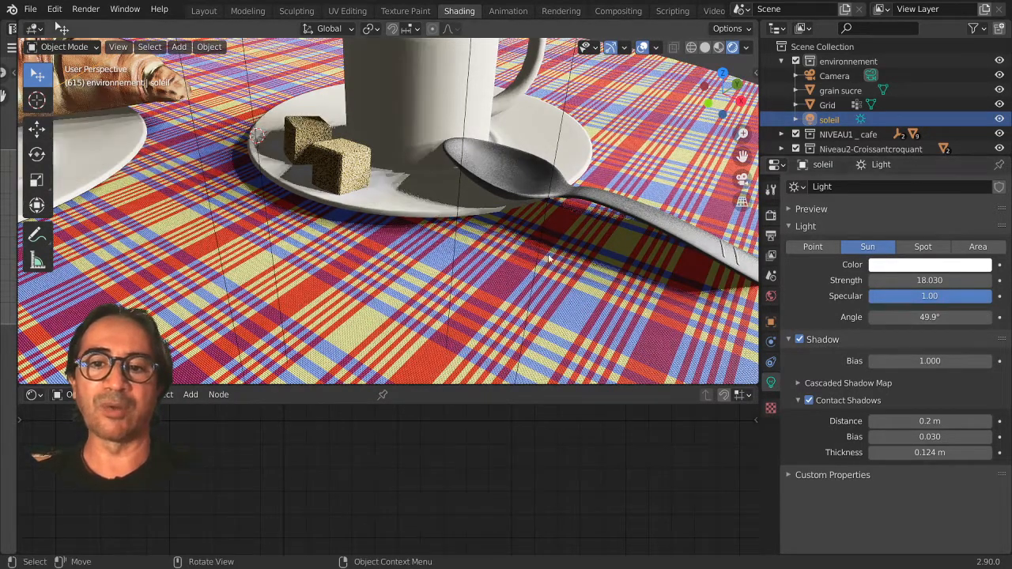
# Check the soleil light's cascaded shadow map settings against the whole breakfast scene.
pyautogui.scroll(-6, 276, 174)
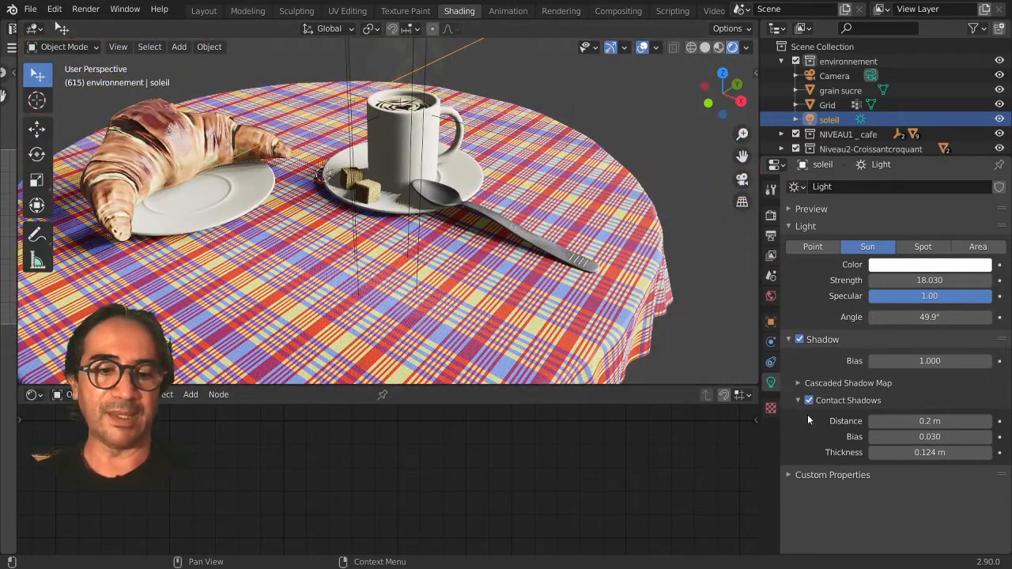
pyautogui.click(798, 384)
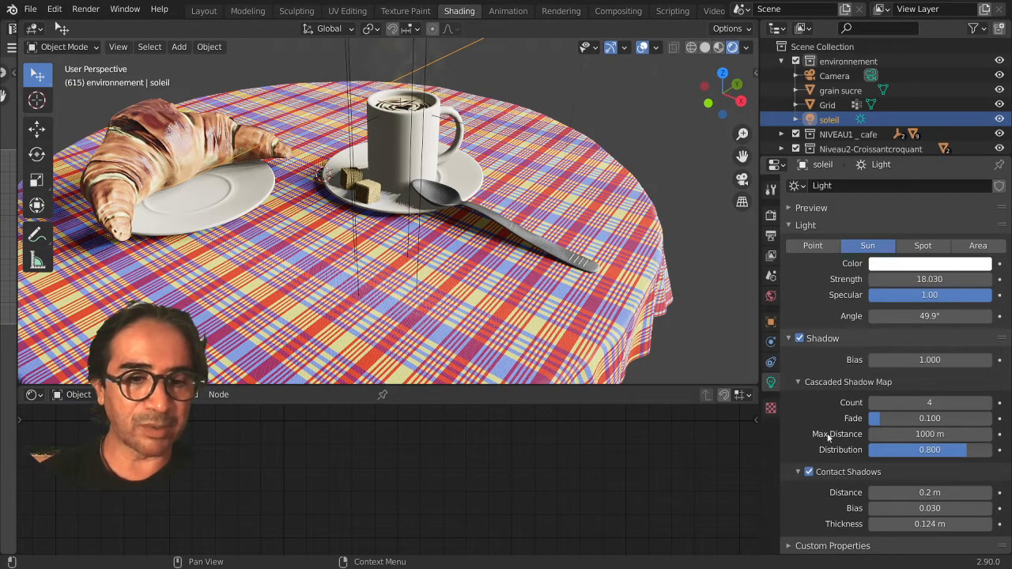
pyautogui.click(797, 382)
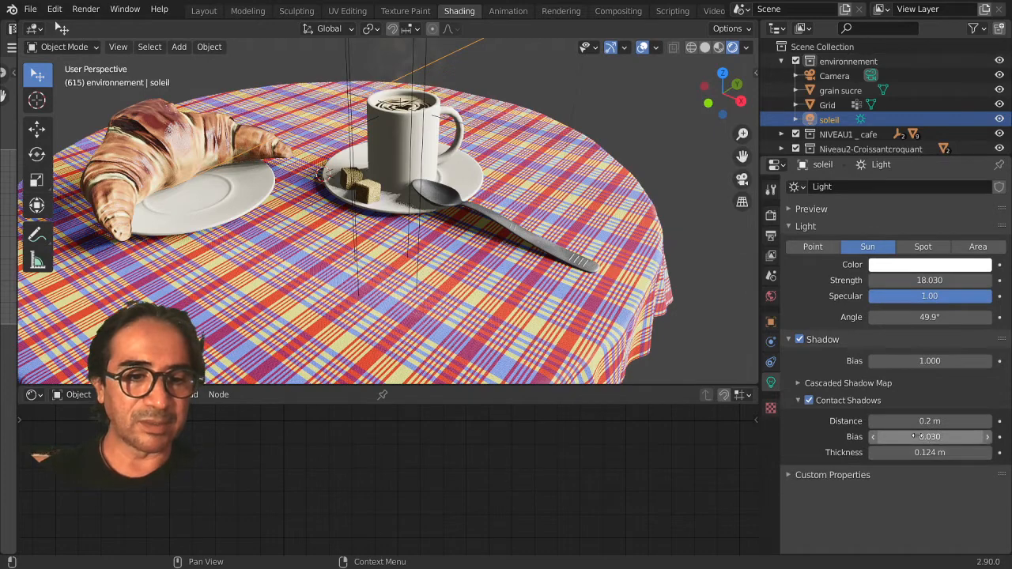
# Try a contact shadow distance of 0 m on the soleil light, and set it to 0.09 m.
pyautogui.press('BackSpace')
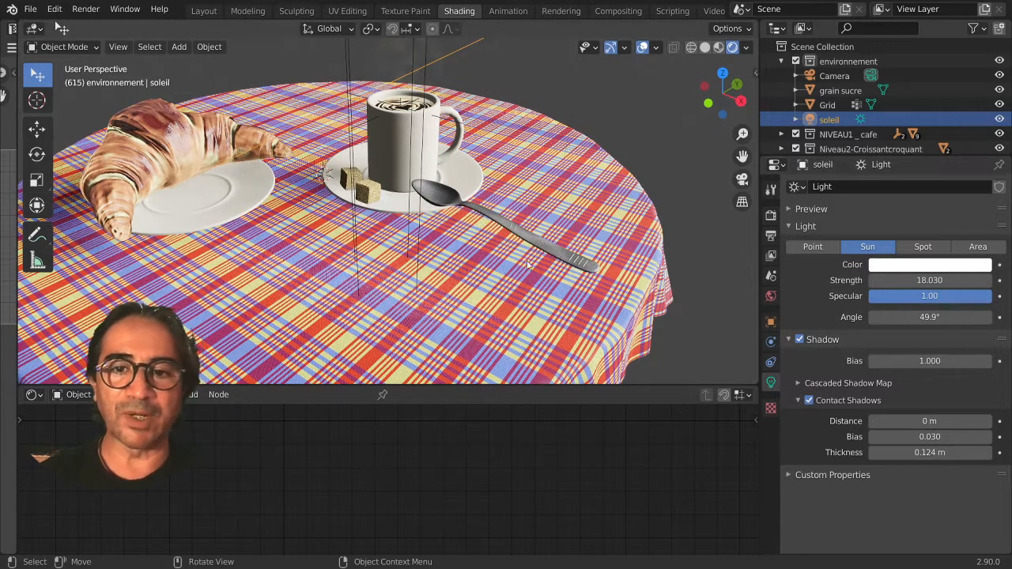
pyautogui.scroll(2, 526, 277)
pyautogui.keyDown('shift'); pyautogui.moveTo(525, 277); pyautogui.dragTo(372, 206, button='middle'); pyautogui.keyUp('shift')
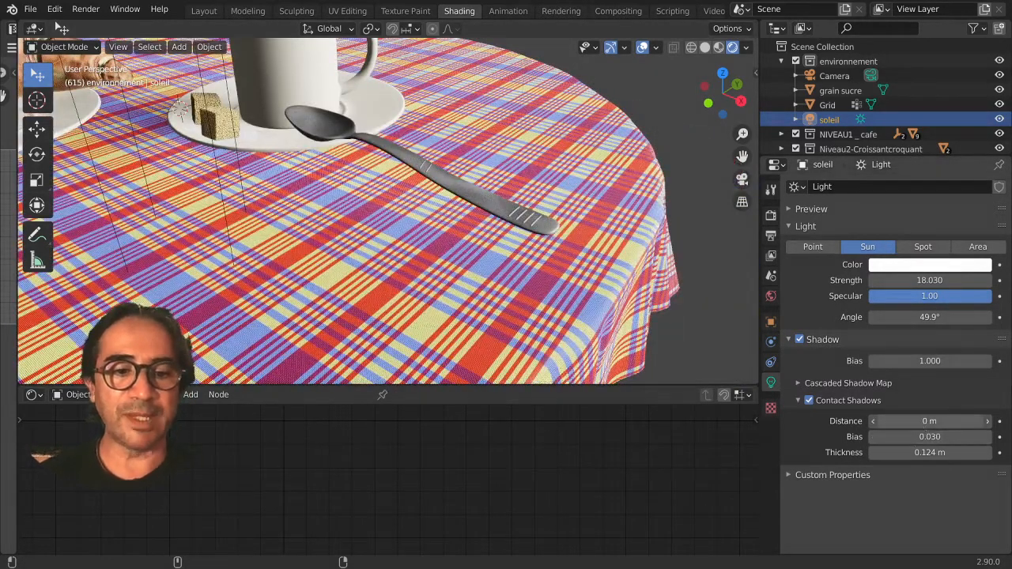
pyautogui.moveTo(930, 421)
pyautogui.mouseDown()
pyautogui.moveTo(964, 421)
pyautogui.moveTo(945, 421)
pyautogui.mouseUp()
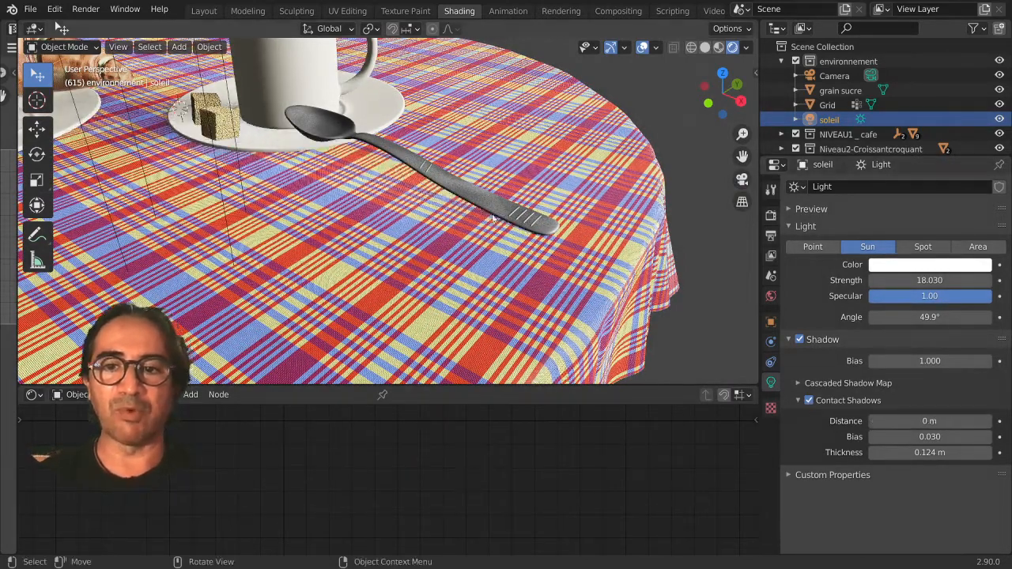
pyautogui.scroll(-4, 672, 237)
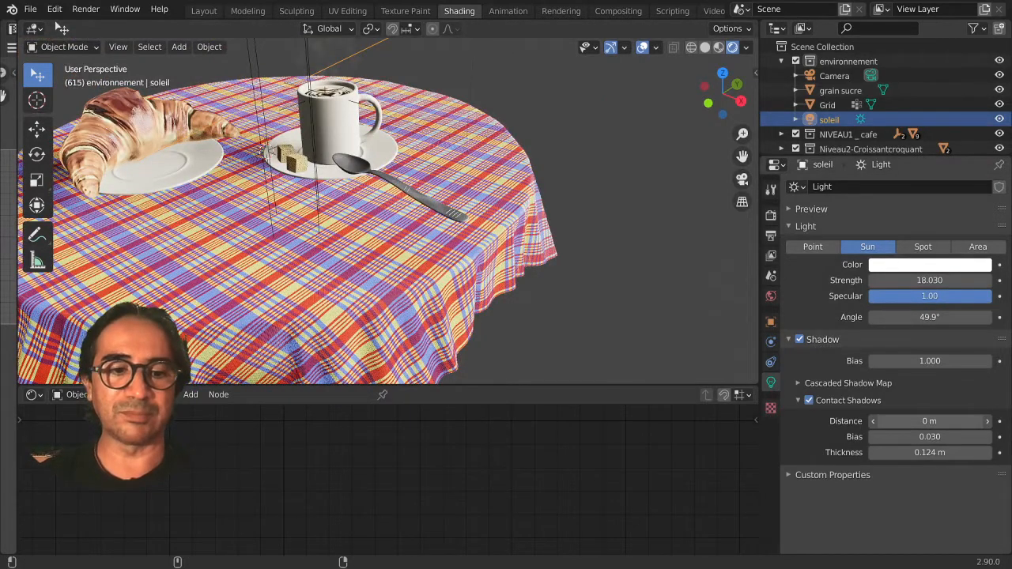
pyautogui.moveTo(941, 420); pyautogui.dragTo(962, 420)
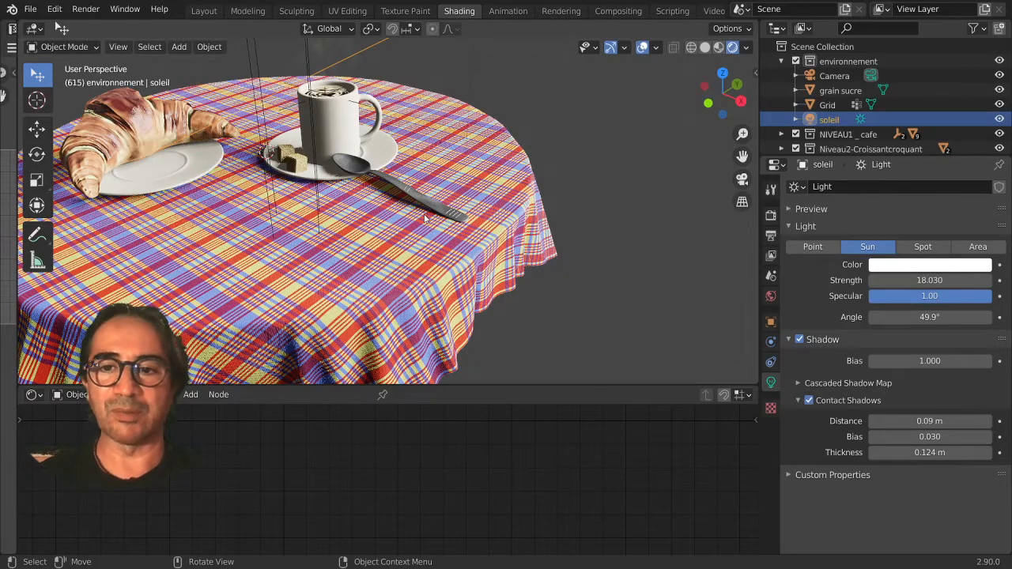
pyautogui.scroll(1, 425, 215)
pyautogui.keyDown('shift'); pyautogui.moveTo(425, 216); pyautogui.dragTo(551, 238, button='middle'); pyautogui.keyUp('shift')
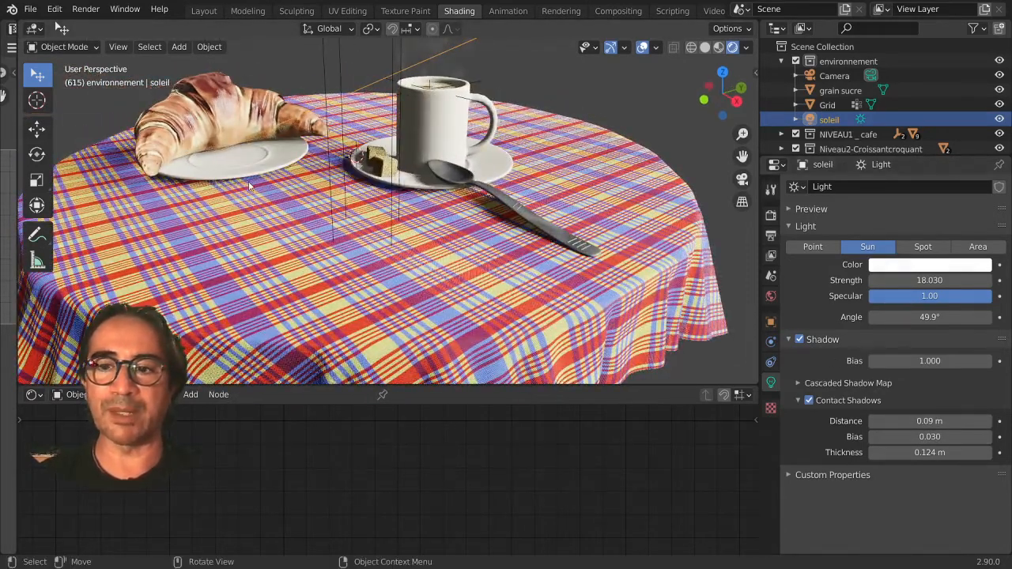
# Reposition the soleil light in the top orthographic view, just beyond the tablecloth's upper-right edge.
pyautogui.scroll(-5, 320, 154)
pyautogui.press('KP_5')
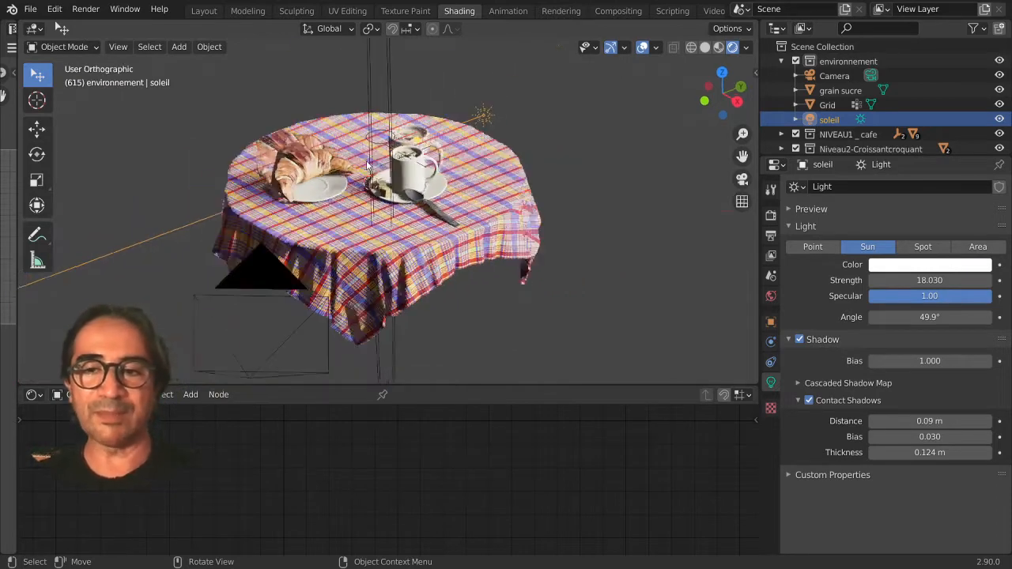
pyautogui.press('KP_7')
pyautogui.scroll(-6, 366, 164)
pyautogui.press('g')
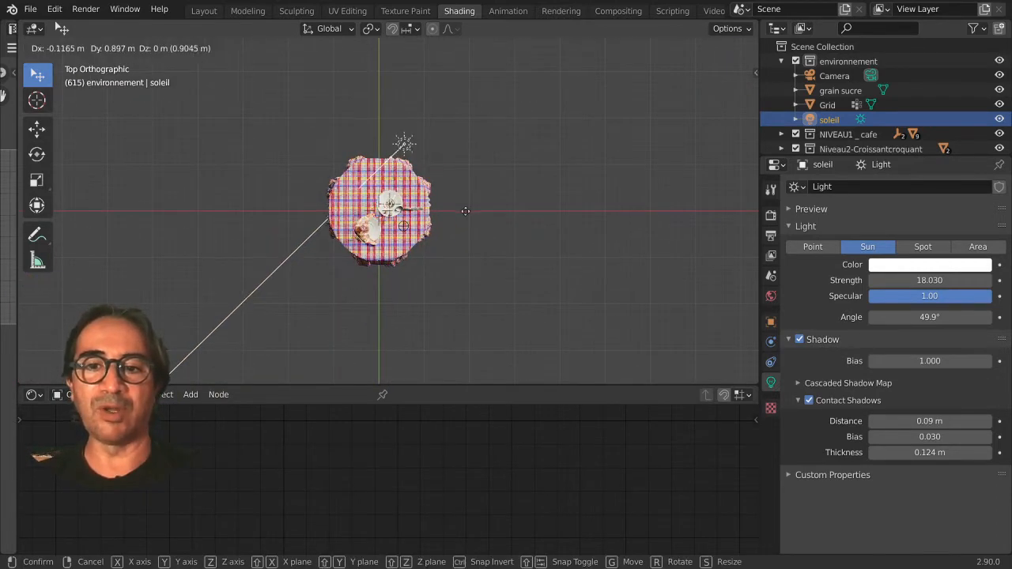
pyautogui.click(450, 227)
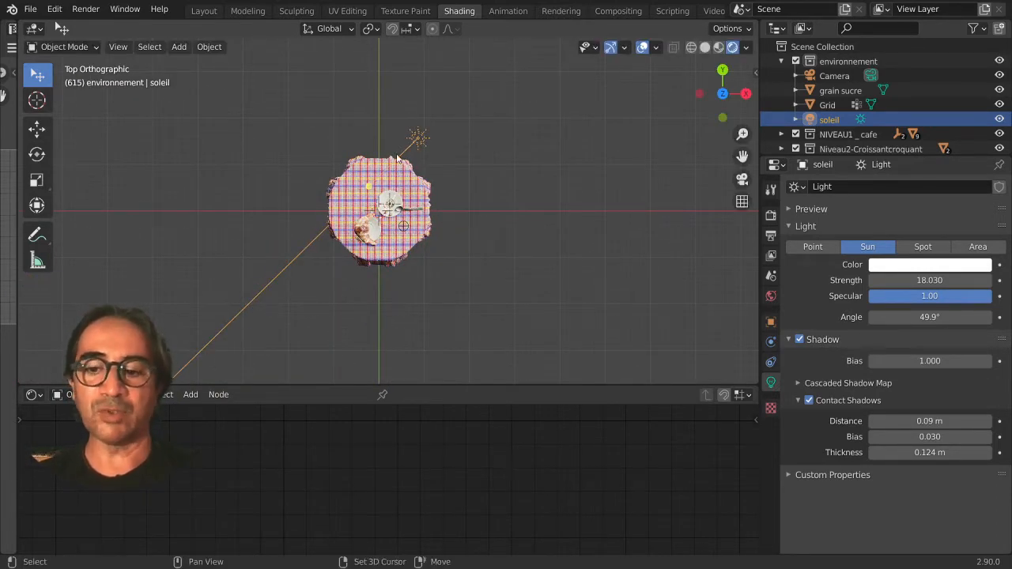
# Add a point light and place it outside the table, to the lower right in the top view.
pyautogui.hotkey('shift', 'a')
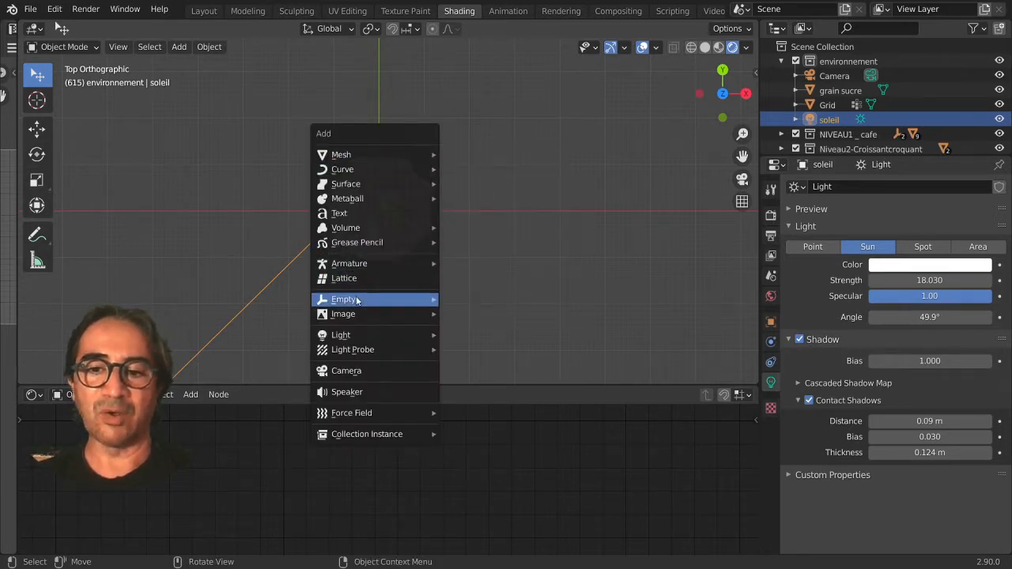
pyautogui.moveTo(358, 335)
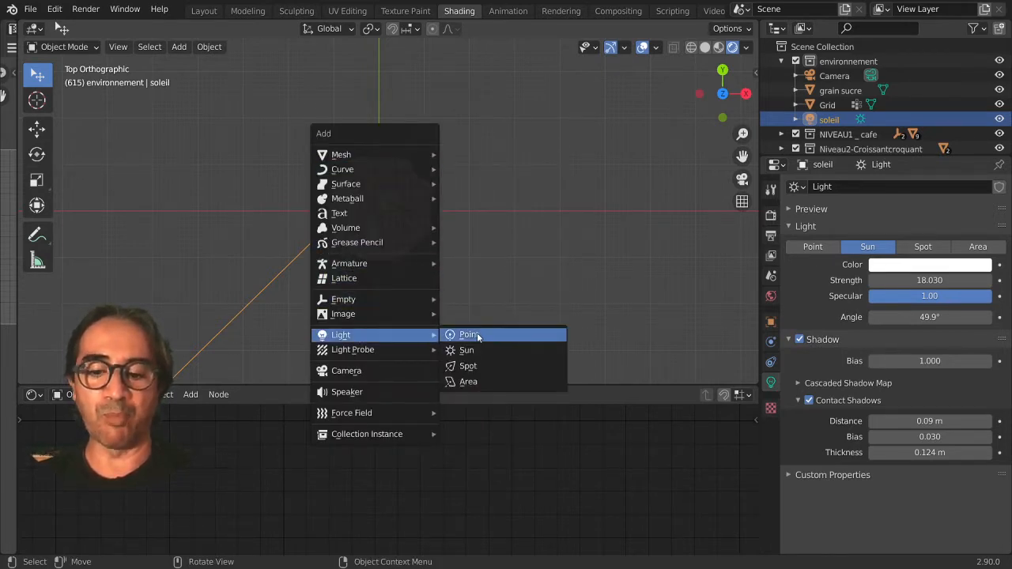
pyautogui.click(478, 335)
pyautogui.press('g')
pyautogui.click(551, 374)
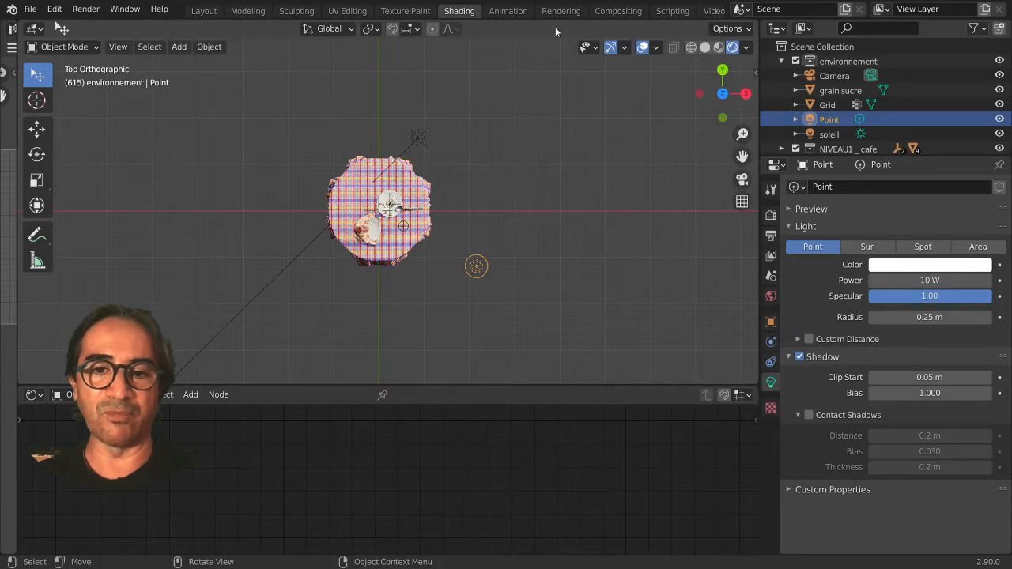
# Tint the new point light a pale warm yellow and adjust its position beside the table.
pyautogui.click(914, 264)
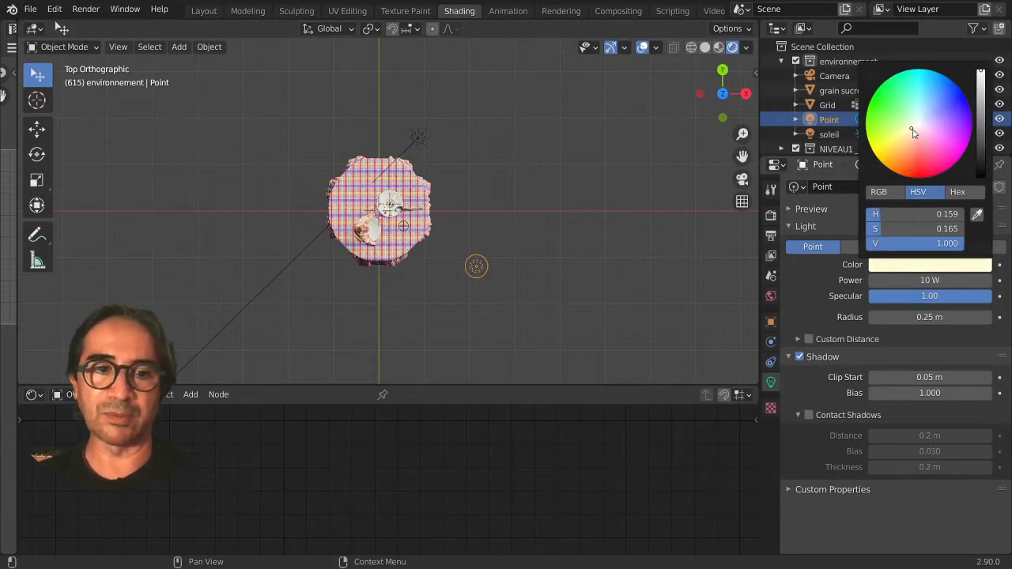
pyautogui.moveTo(912, 130); pyautogui.dragTo(915, 132)
pyautogui.scroll(3, 560, 222)
pyautogui.press('g')
pyautogui.click(577, 191)
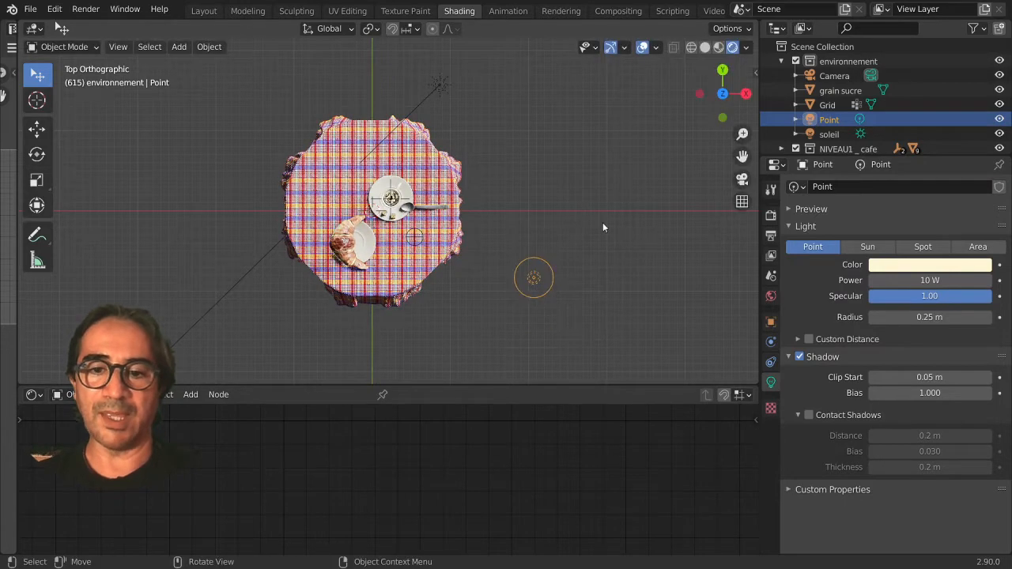
# Duplicate the point light to the opposite side of the table and adjust the copy's height in a side view.
pyautogui.hotkey('shift', 'd')
pyautogui.click(221, 213)
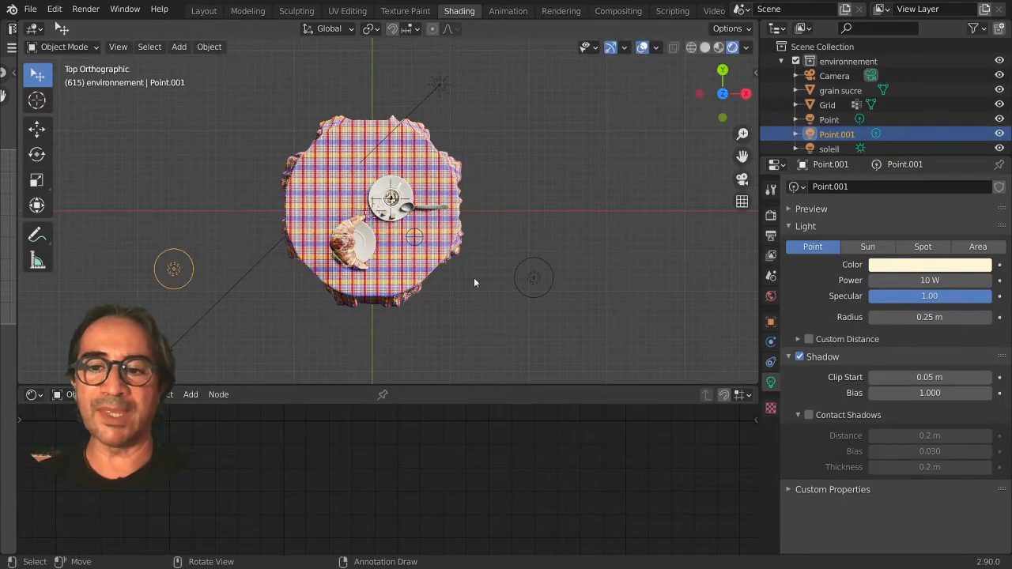
pyautogui.moveTo(598, 331); pyautogui.dragTo(586, 148, button='middle')
pyautogui.press('g')
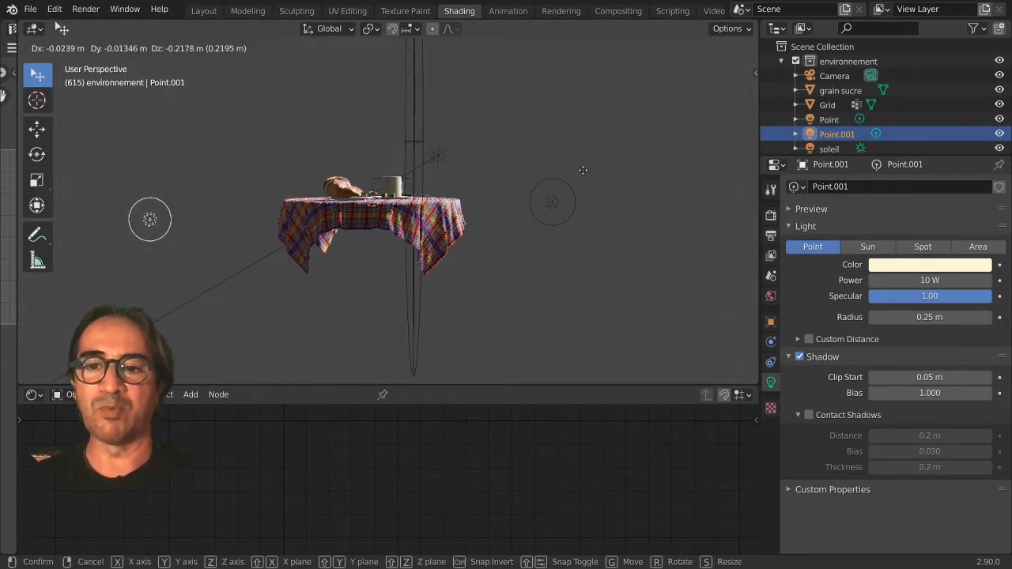
pyautogui.click(583, 170)
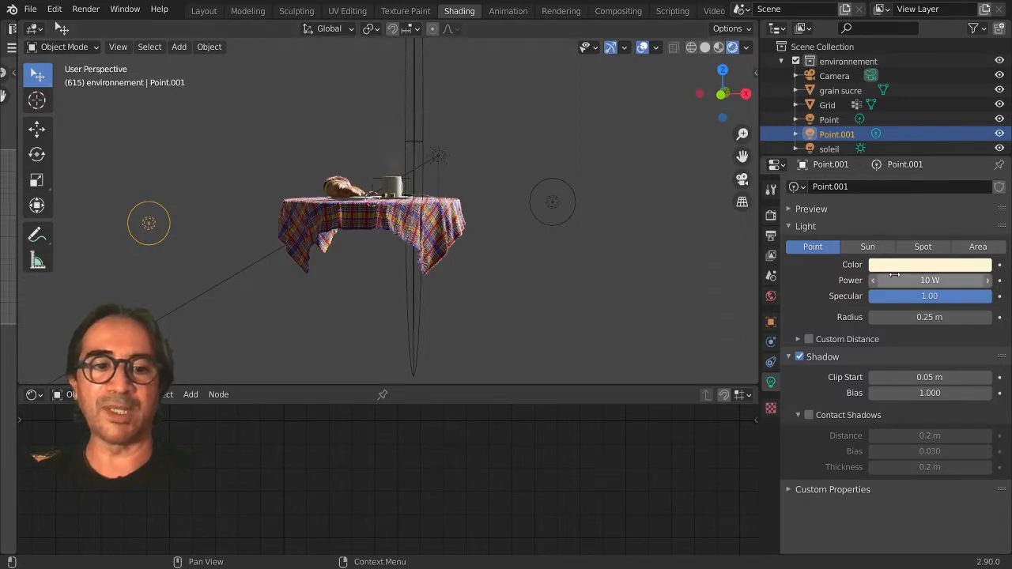
# Tint the duplicated light Point.001 a pale violet and view the scene through the camera.
pyautogui.click(894, 269)
pyautogui.click(931, 121)
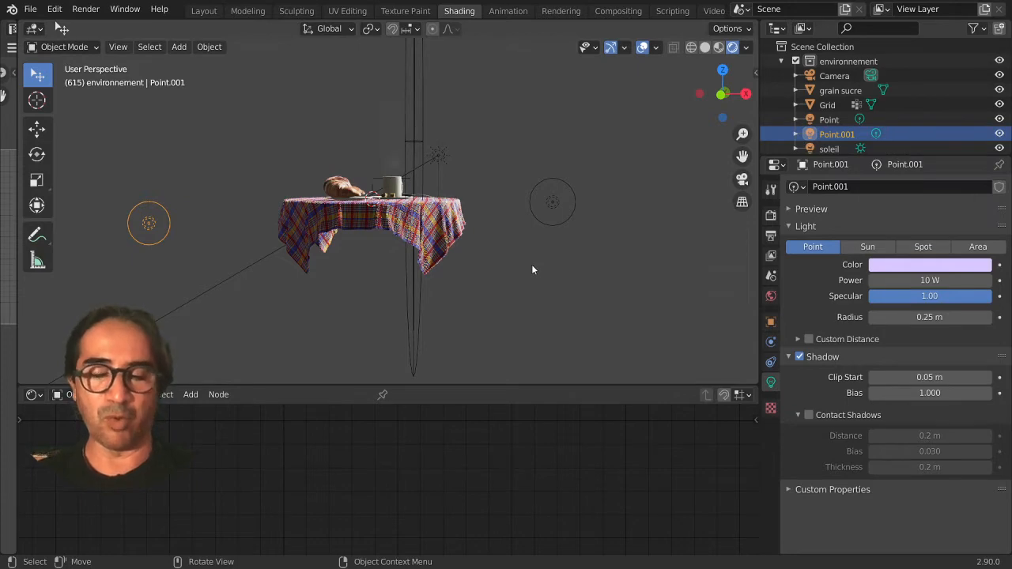
pyautogui.press('KP_0')
pyautogui.scroll(-3, 533, 264)
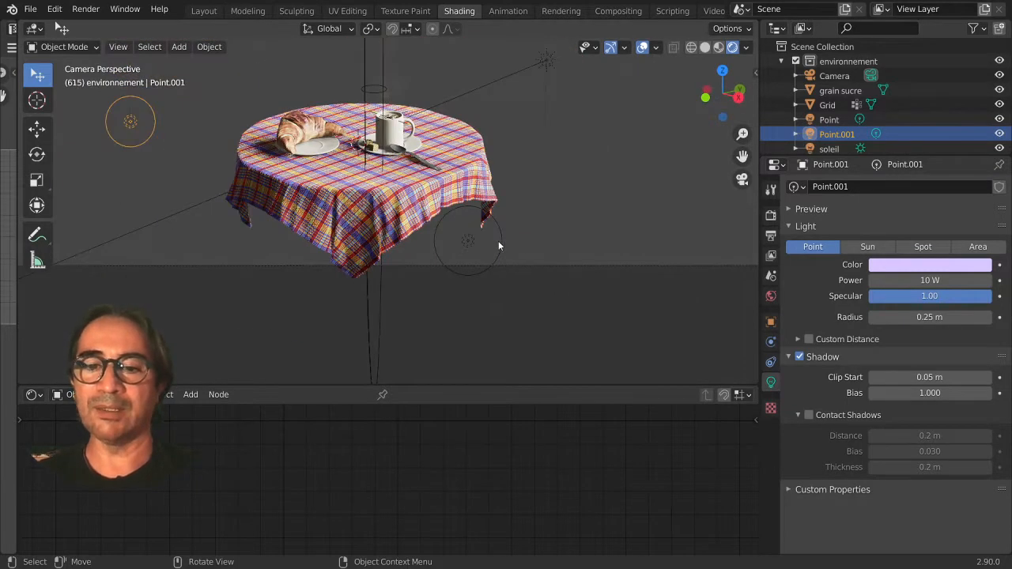
# Select the warm Point light and raise it beside the table's right edge in the camera view.
pyautogui.click(501, 250)
pyautogui.scroll(2, 503, 254)
pyautogui.press('g')
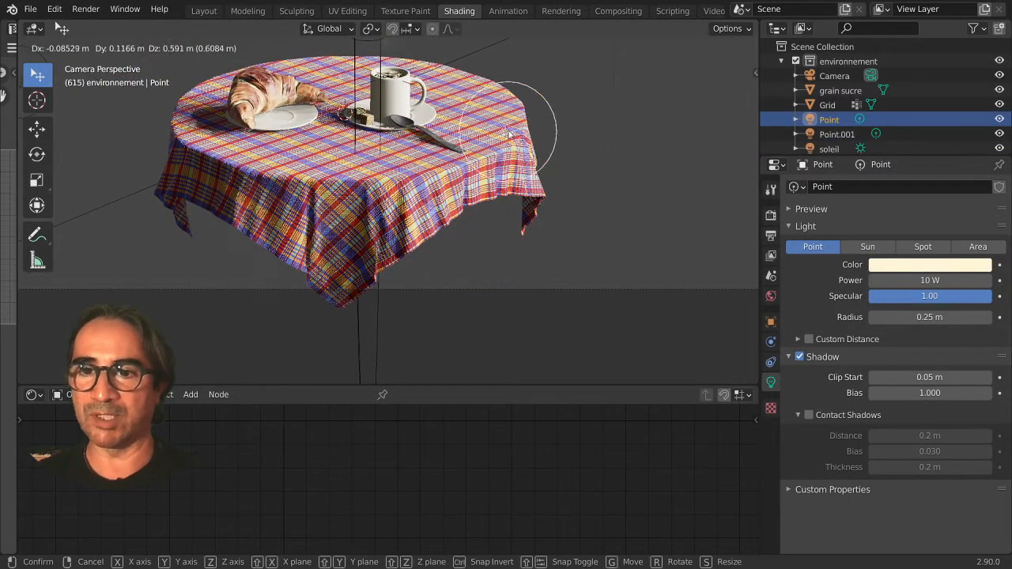
pyautogui.click(563, 154)
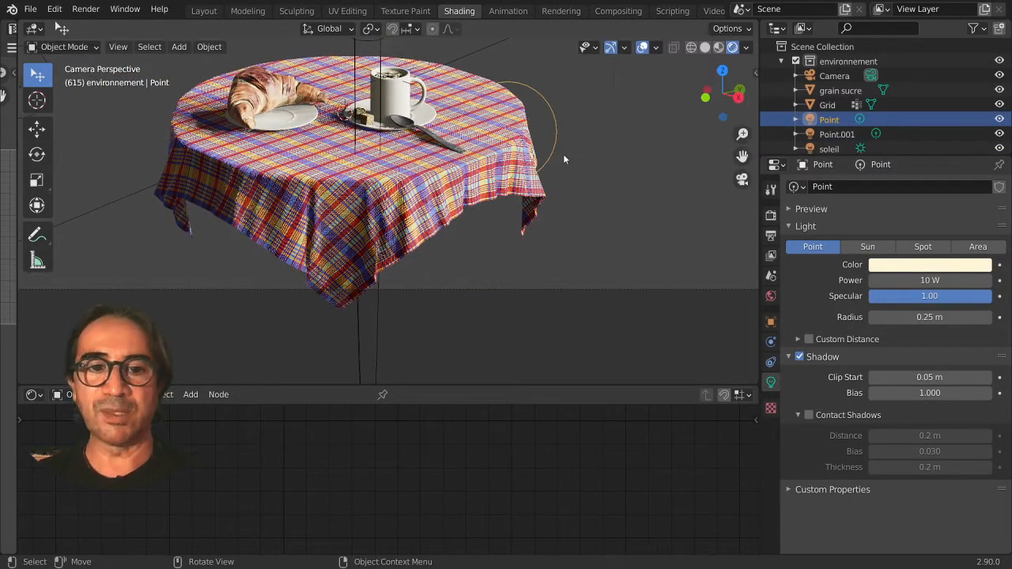
# Toggle the Point light's visibility to compare the scene's lighting with and without it.
pyautogui.click(999, 119)
pyautogui.click(999, 119)
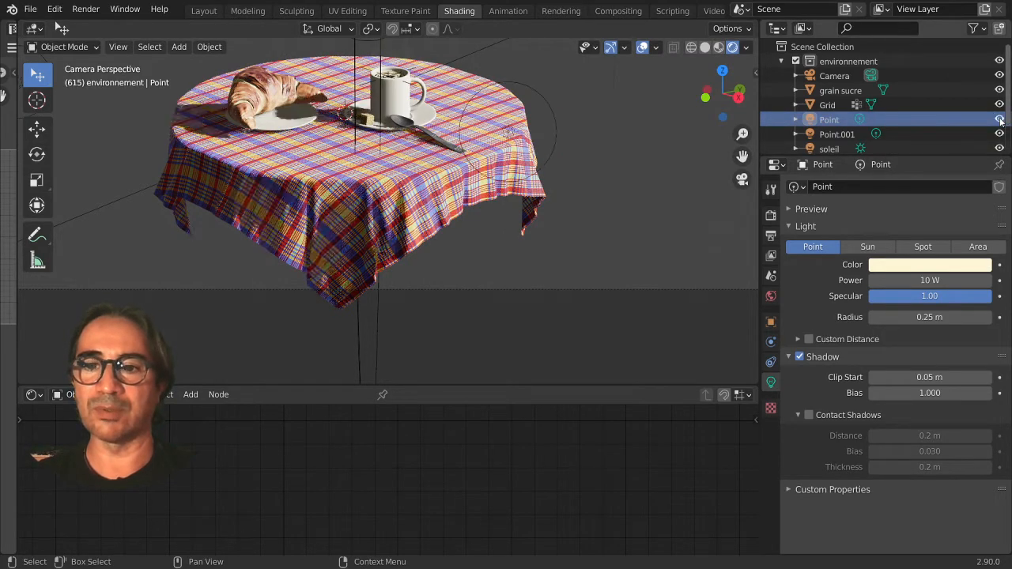
pyautogui.scroll(3, 470, 176)
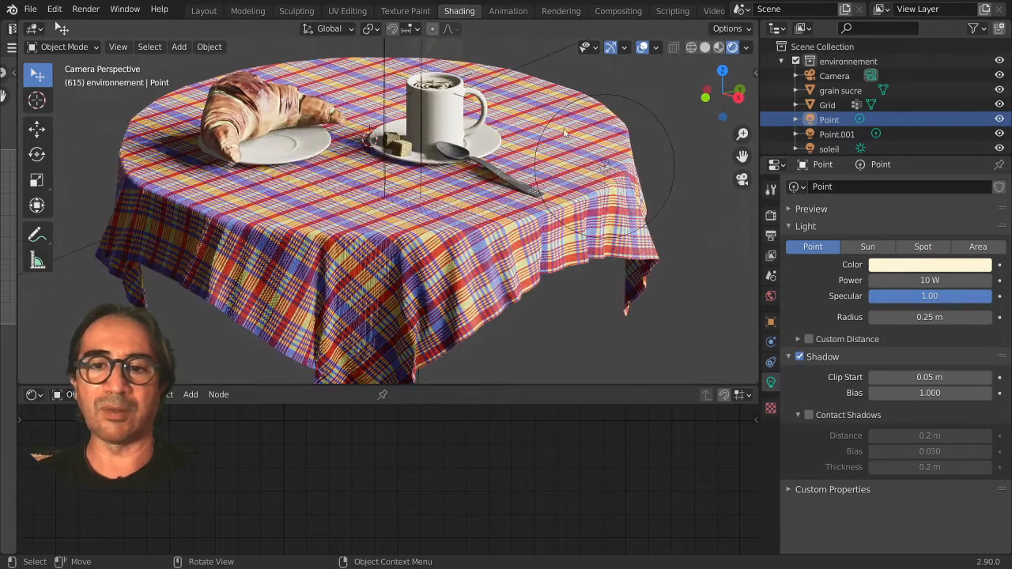
pyautogui.click(999, 120)
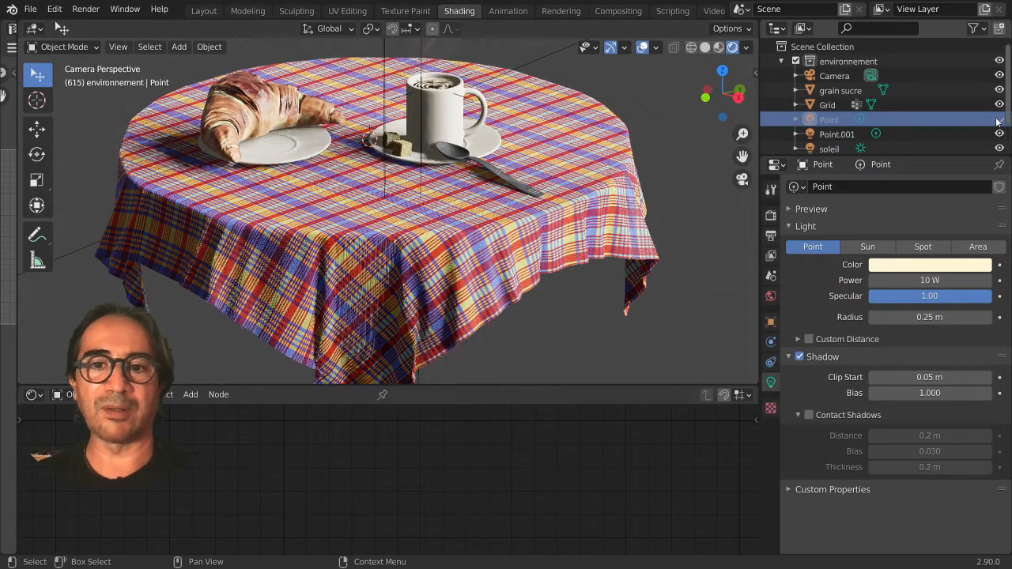
pyautogui.click(999, 119)
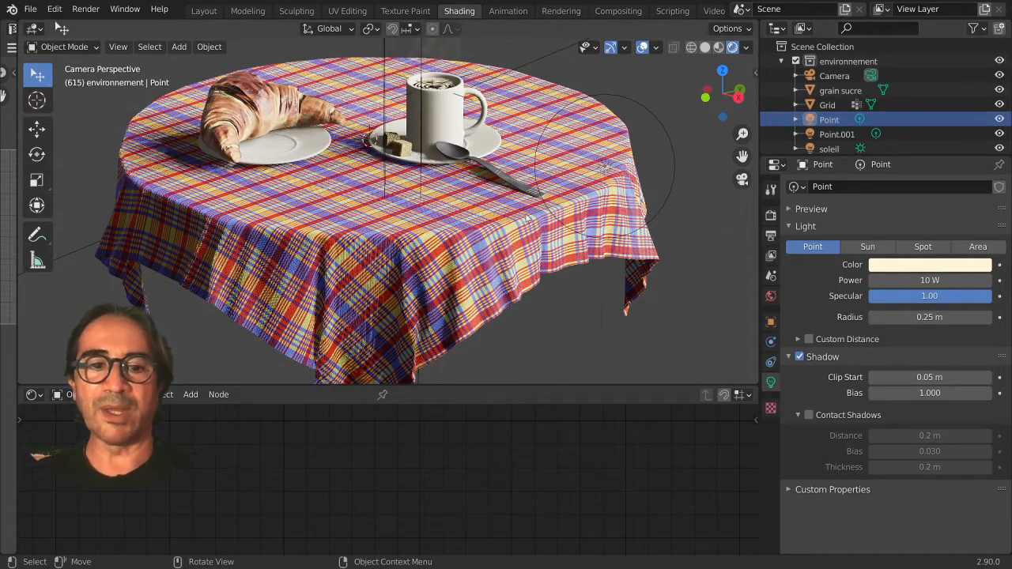
# Set the Point light's power to 39.4 W and move it across the table toward the croissant plate.
pyautogui.moveTo(885, 280); pyautogui.dragTo(909, 280)
pyautogui.moveTo(930, 280); pyautogui.dragTo(985, 280)
pyautogui.moveTo(604, 168); pyautogui.dragTo(593, 168)
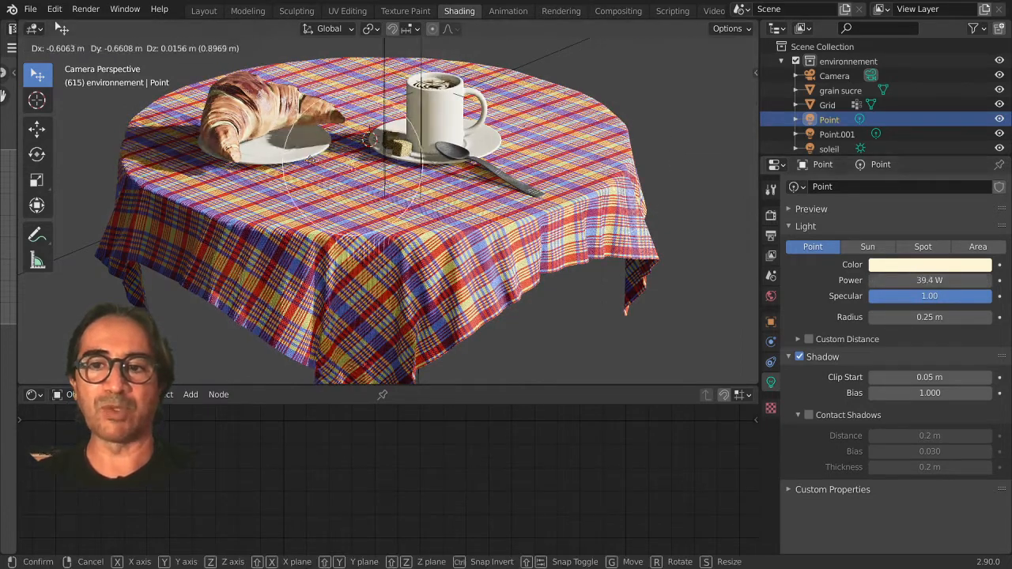
pyautogui.click(294, 156)
# Raise the Point light along the Z axis and shift it to hover above the table between croissant and cup.
pyautogui.press('g')
pyautogui.press('z')
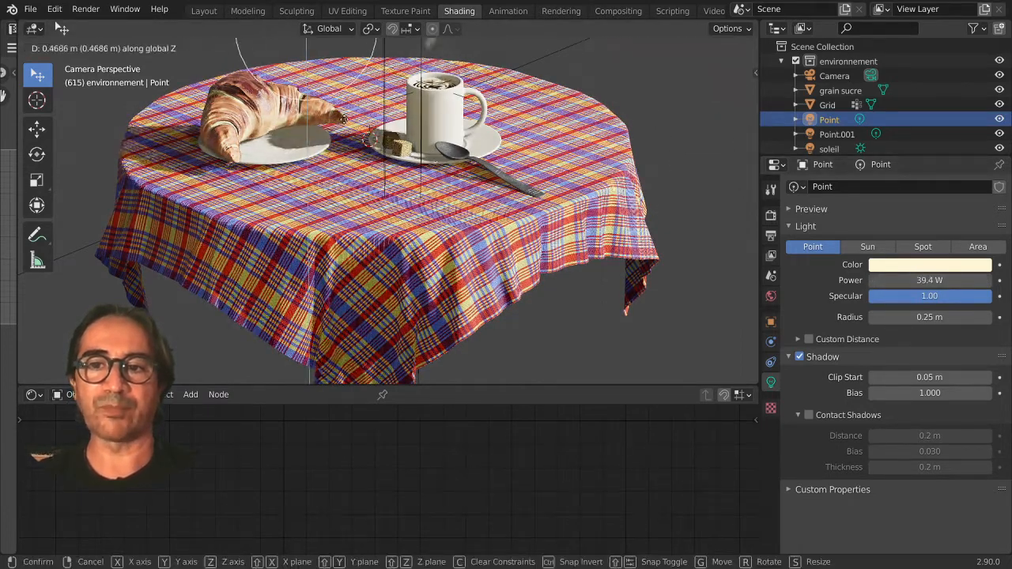
pyautogui.click(372, 73)
pyautogui.press('g')
pyautogui.click(480, 128)
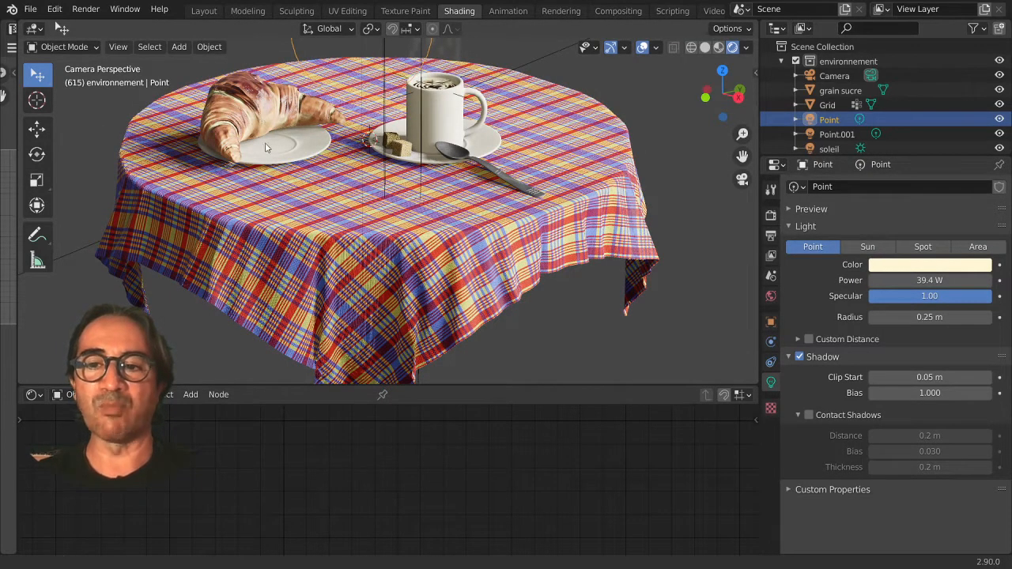
# Examine the lighting on the croissant and cup in the camera view, and clear the selection.
pyautogui.keyDown('shift'); pyautogui.moveTo(265, 148); pyautogui.dragTo(282, 231, button='middle'); pyautogui.keyUp('shift')
pyautogui.scroll(3, 283, 230)
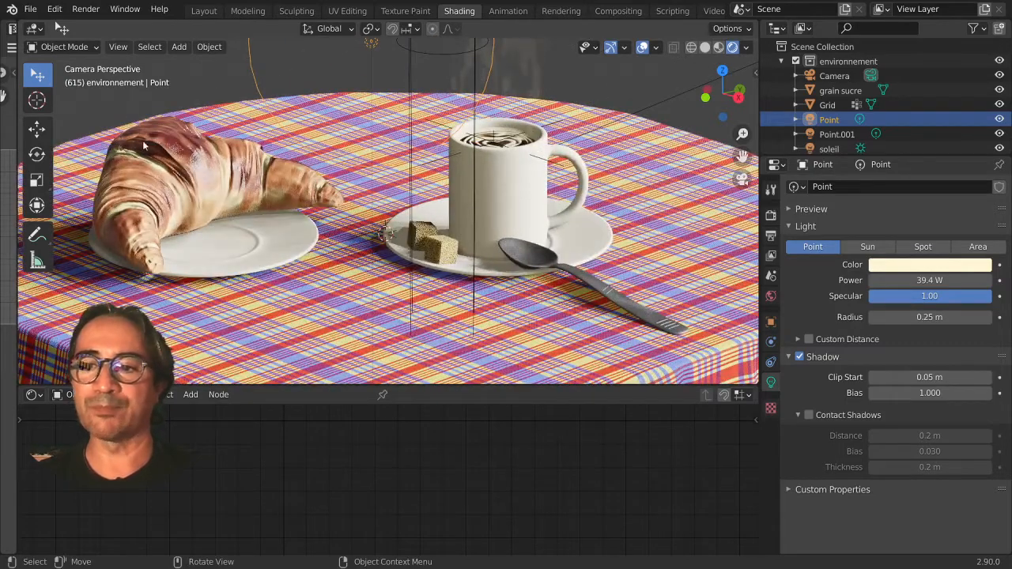
pyautogui.scroll(-4, 265, 232)
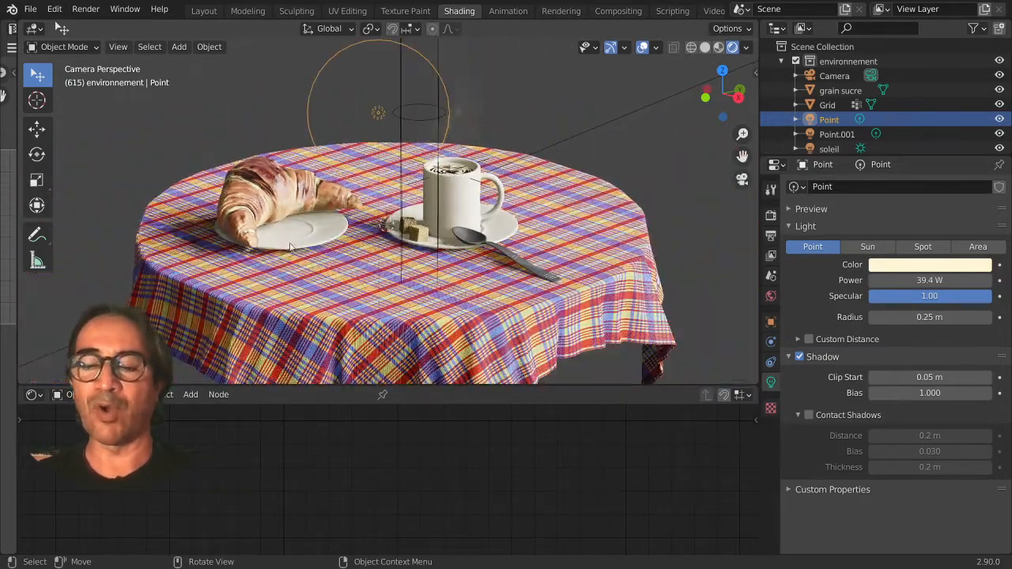
pyautogui.keyDown('shift'); pyautogui.moveTo(342, 241); pyautogui.dragTo(353, 215, button='middle'); pyautogui.keyUp('shift')
pyautogui.click(461, 188)
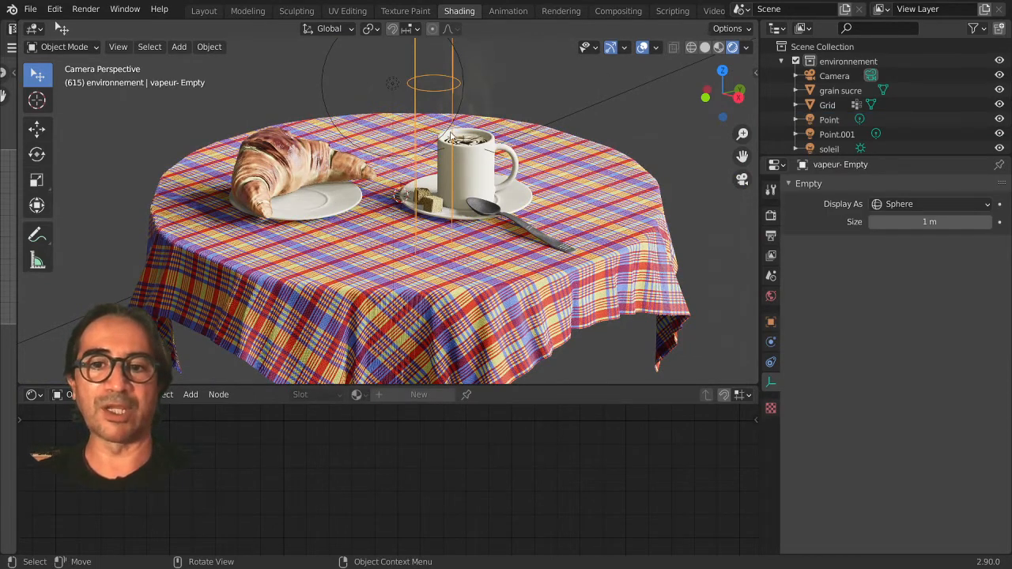
pyautogui.hotkey('alt', 'a')
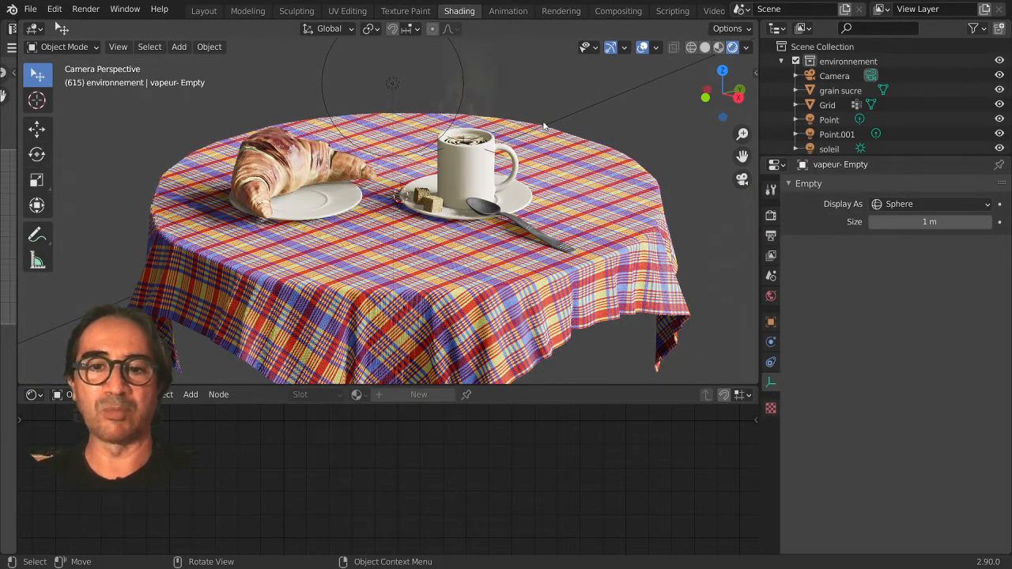
pyautogui.scroll(3, 484, 214)
pyautogui.click(405, 187)
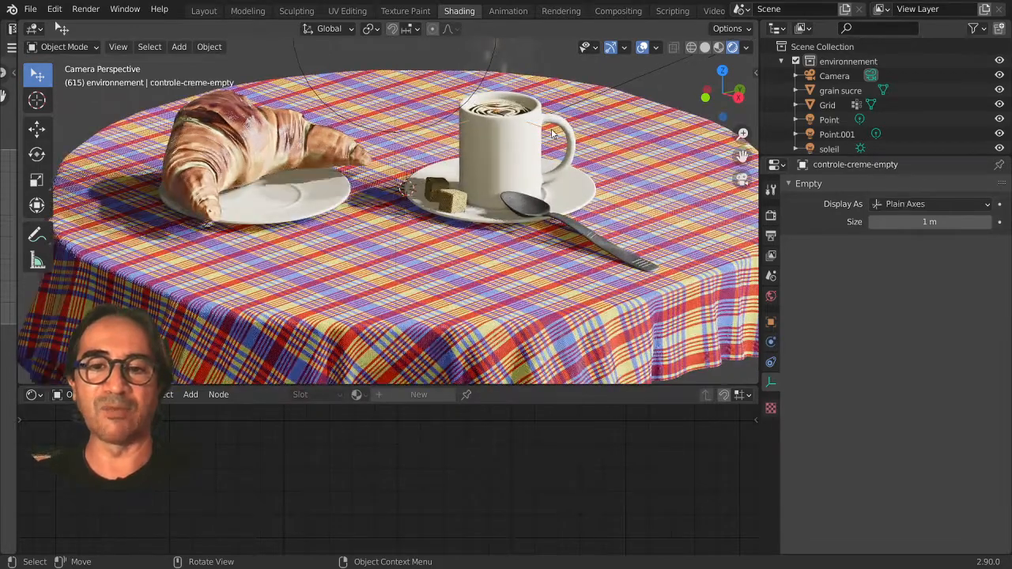
pyautogui.scroll(-4, 331, 218)
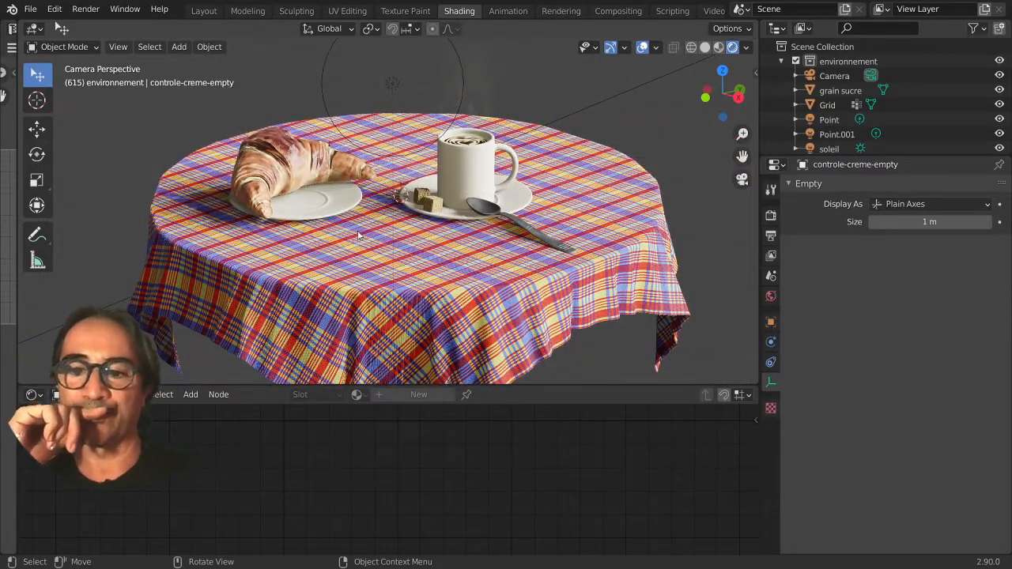
# Duplicate the croissant and place the copy directly on the tablecloth, behind the croissant plate and beside the cup.
pyautogui.click(289, 157)
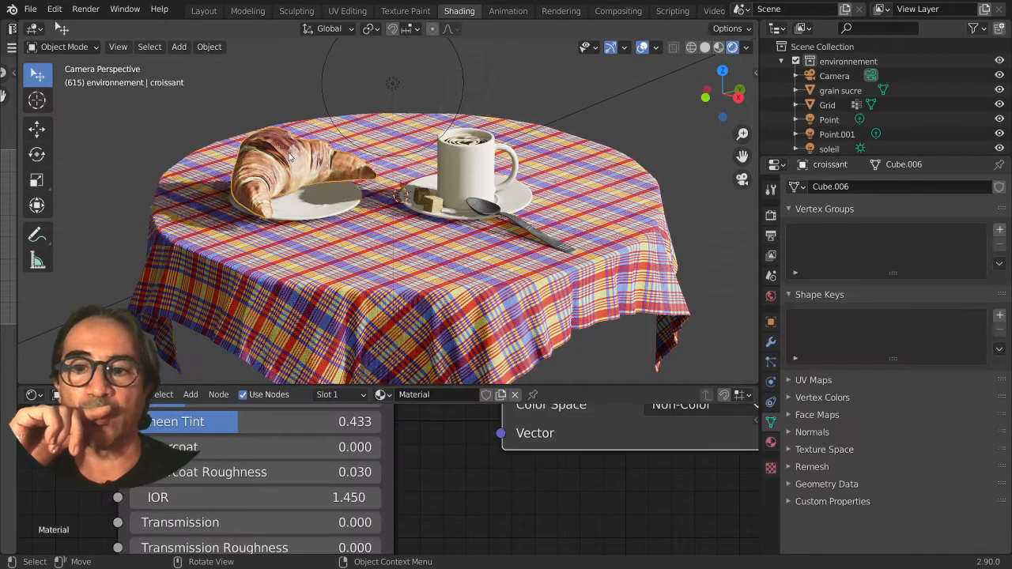
pyautogui.press('KP_7')
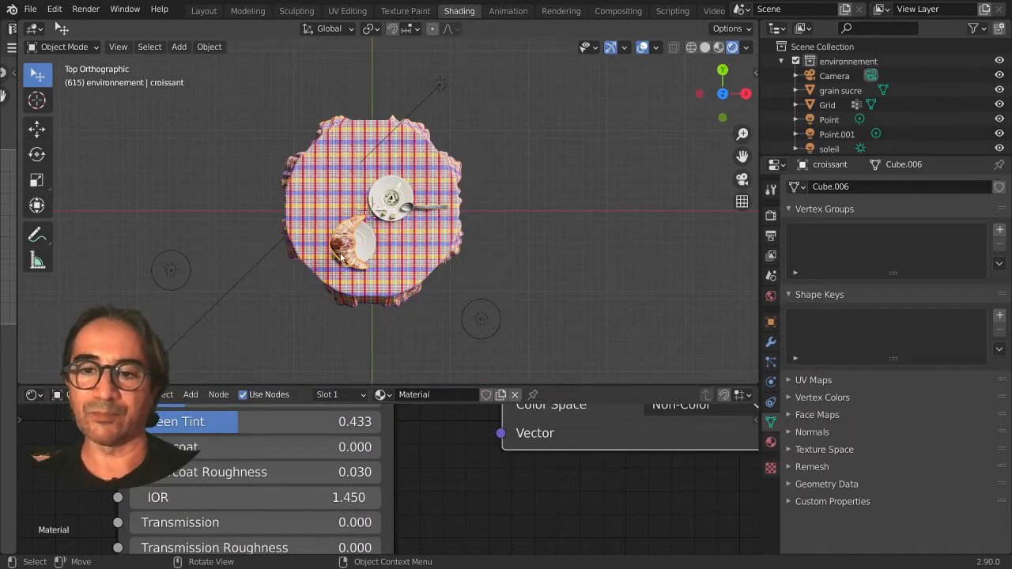
pyautogui.hotkey('shift', 'd')
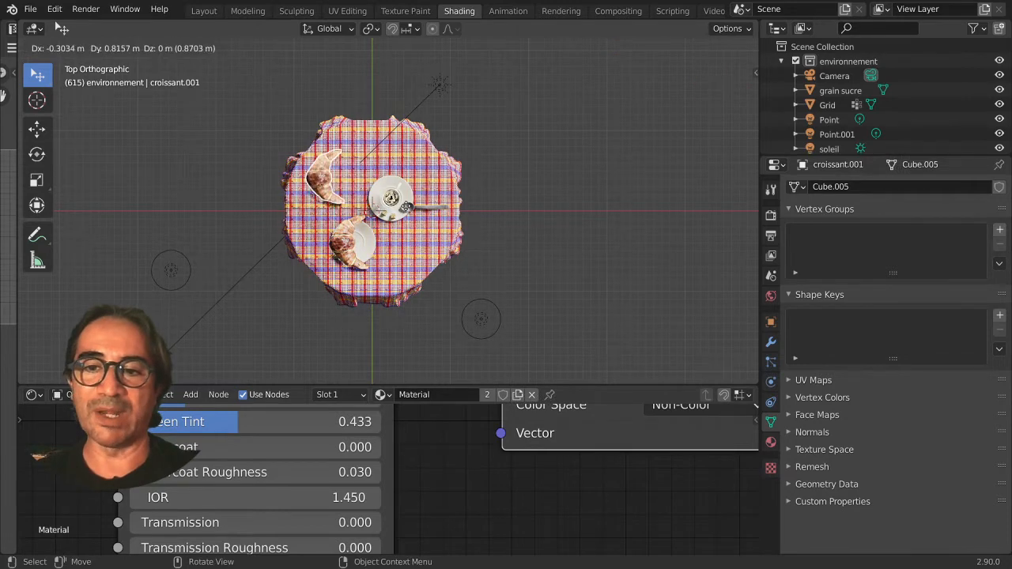
pyautogui.click(411, 225)
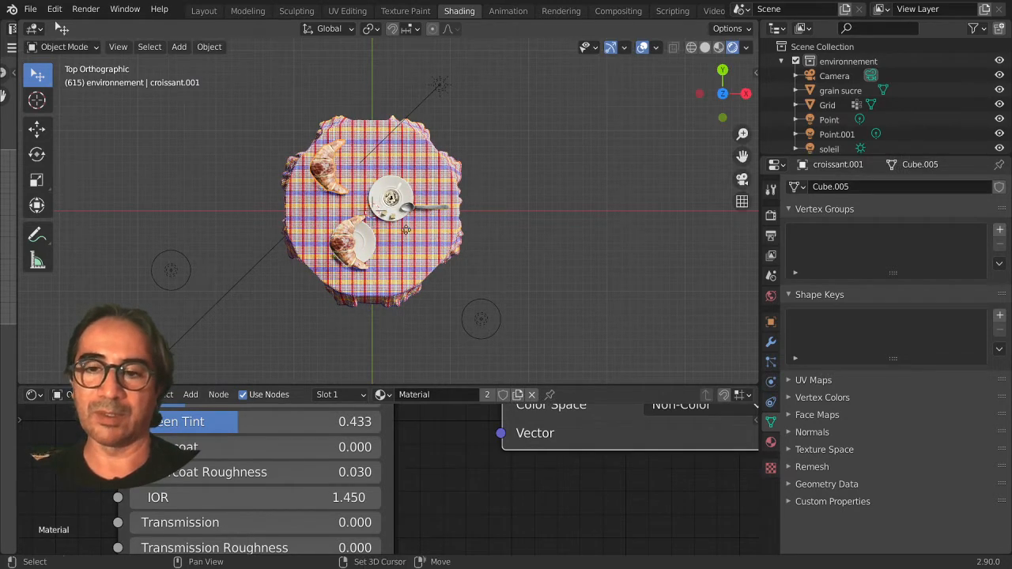
# Duplicate the second croissant in place and rotate the new copy so it lies across it.
pyautogui.hotkey('shift', 'd')
pyautogui.press('r')
pyautogui.click(353, 268)
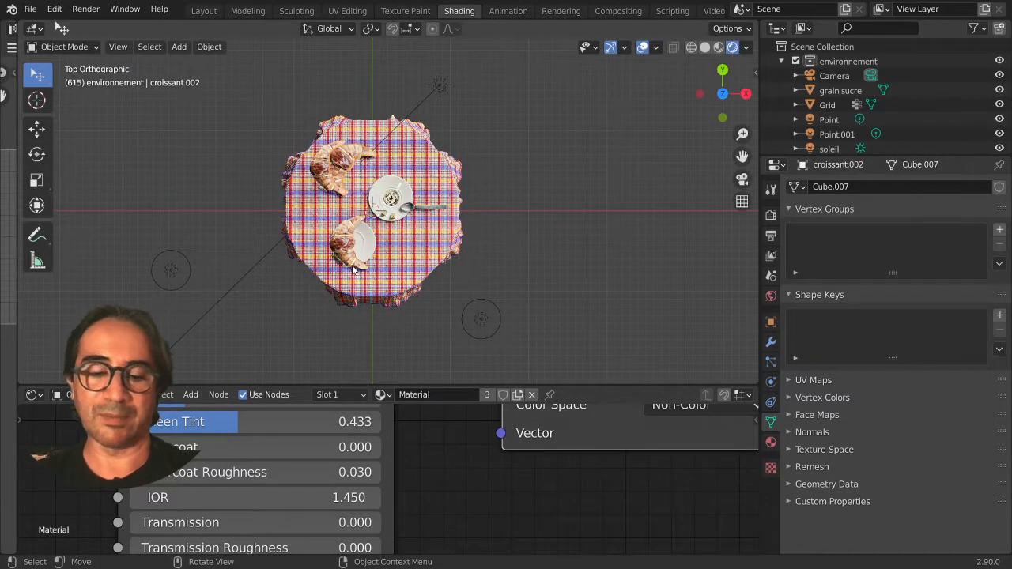
# In front view, raise the third croissant on top of the second one and tilt it to rest there.
pyautogui.press('KP_1')
pyautogui.press('g')
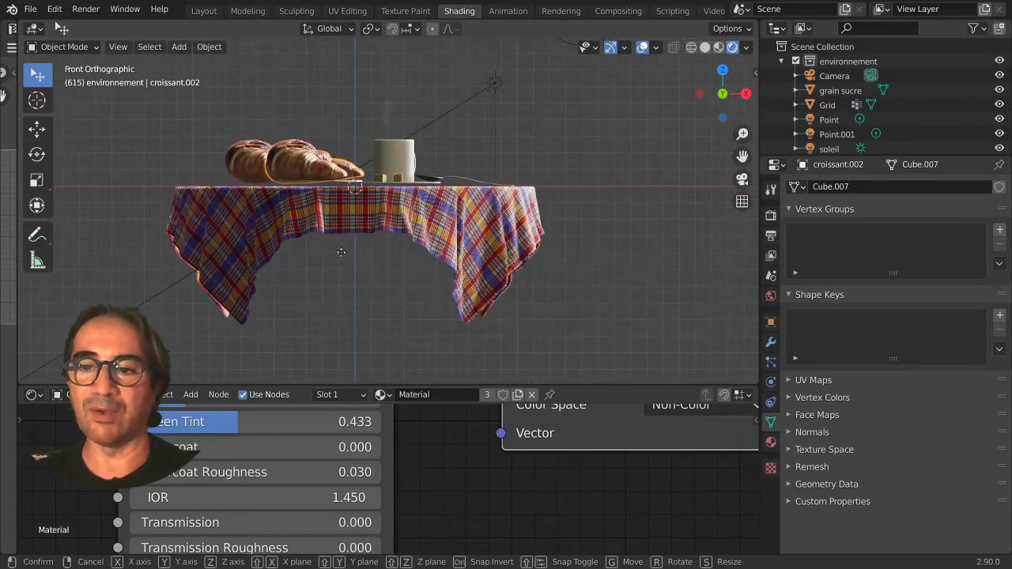
pyautogui.click(329, 229)
pyautogui.press('r')
pyautogui.click(344, 328)
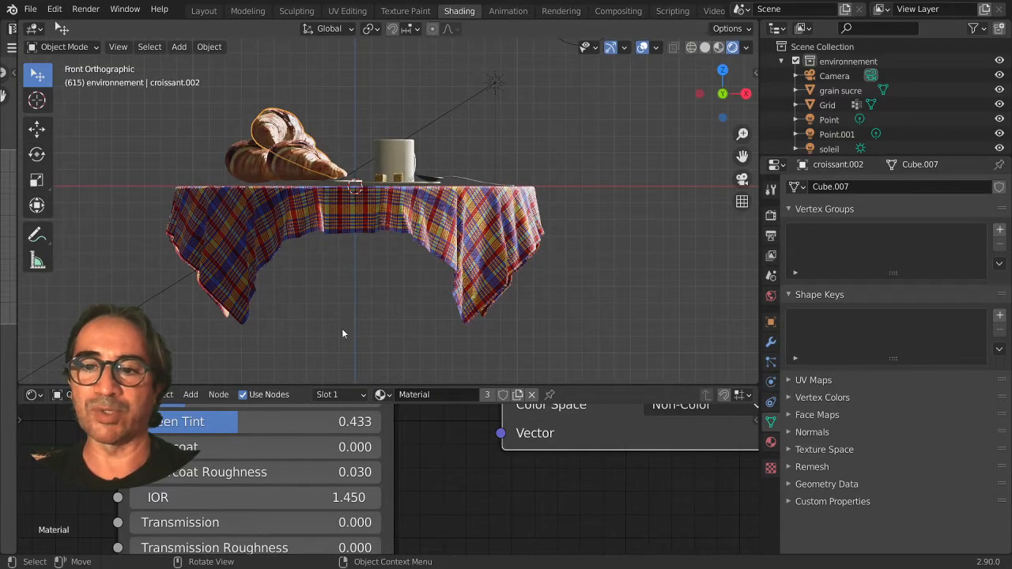
# Turn the stacked croissant as seen from above and adjust its position so it leans on the one beneath.
pyautogui.press('KP_7')
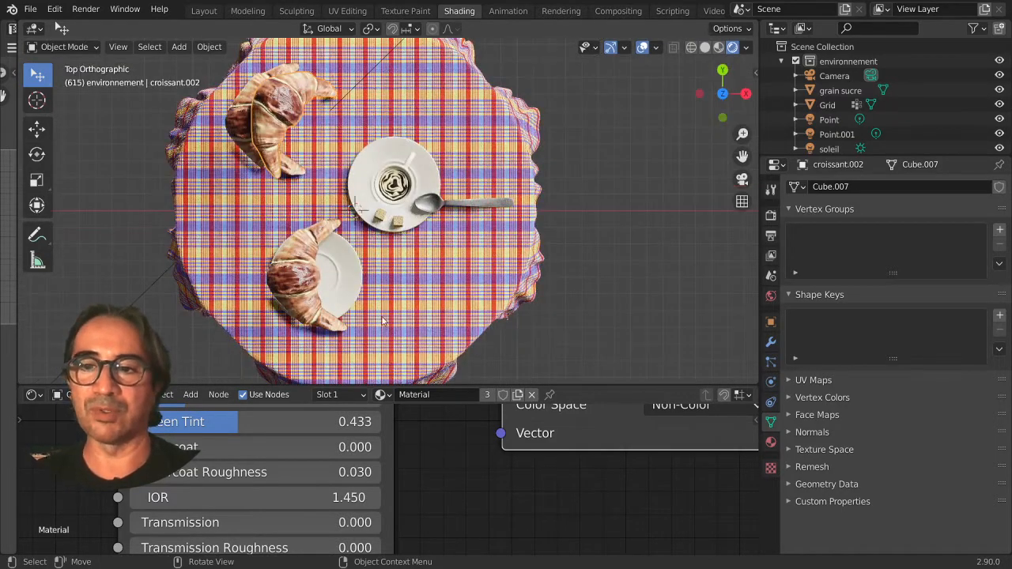
pyautogui.press('r')
pyautogui.click(261, 195)
pyautogui.moveTo(315, 168); pyautogui.dragTo(292, 162, button='middle')
pyautogui.press('g')
pyautogui.click(297, 162)
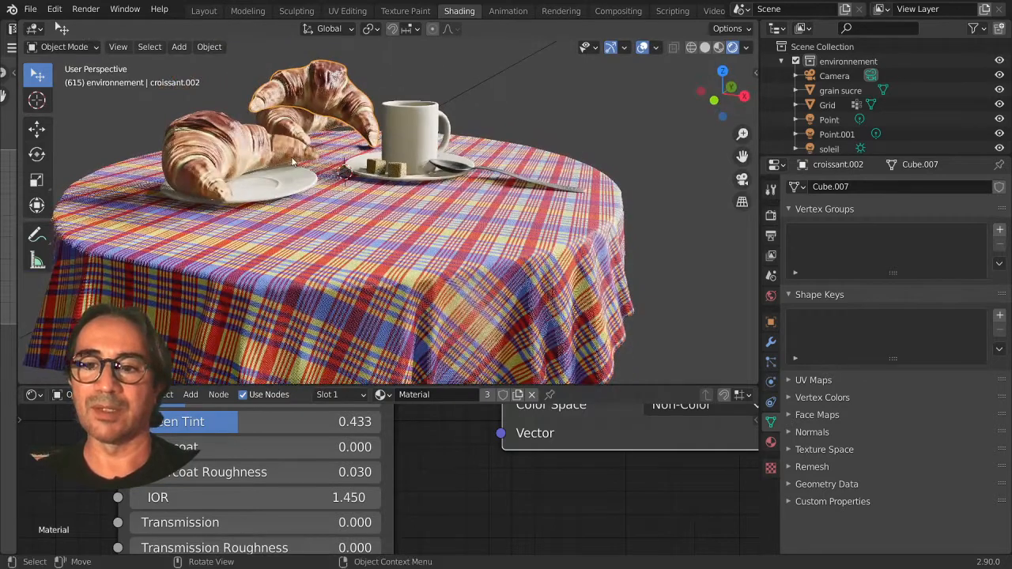
pyautogui.press('g')
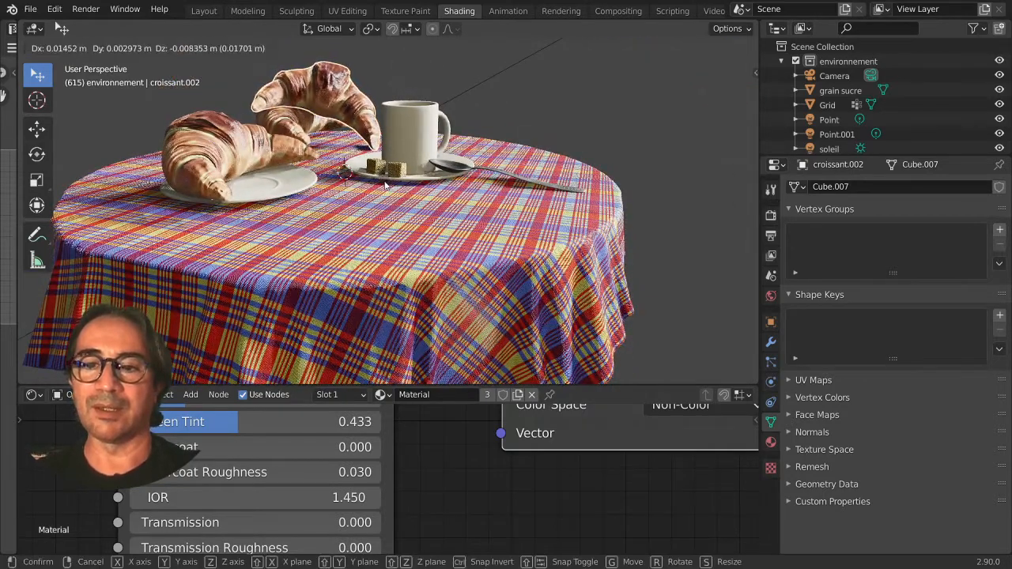
pyautogui.click(385, 185)
# Examine the table and its surrounding lights from several angles and from farther away.
pyautogui.scroll(-3, 385, 185)
pyautogui.moveTo(385, 185); pyautogui.dragTo(405, 190, button='middle')
pyautogui.click(484, 99)
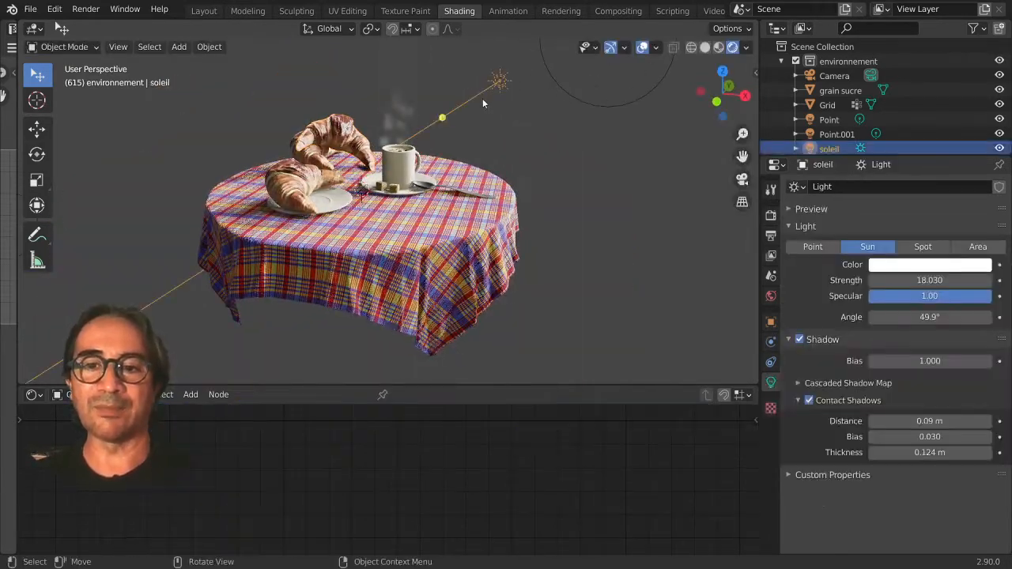
pyautogui.moveTo(483, 99); pyautogui.dragTo(539, 261, button='middle')
pyautogui.scroll(-3, 544, 254)
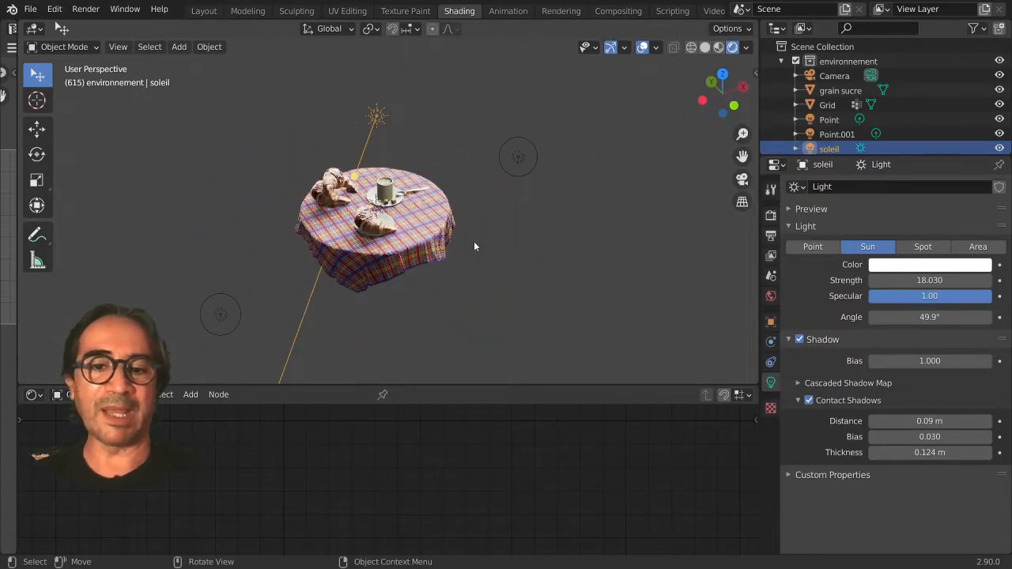
pyautogui.scroll(-3, 474, 242)
pyautogui.moveTo(475, 247); pyautogui.dragTo(538, 253, button='middle')
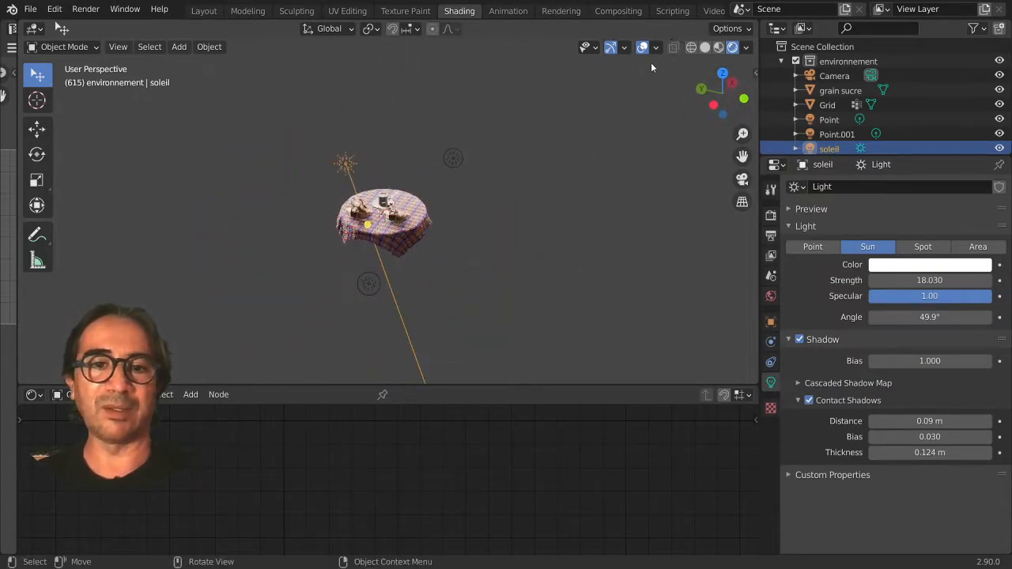
# Select the camera and reposition it horizontally in the top view, keeping its height.
pyautogui.click(830, 75)
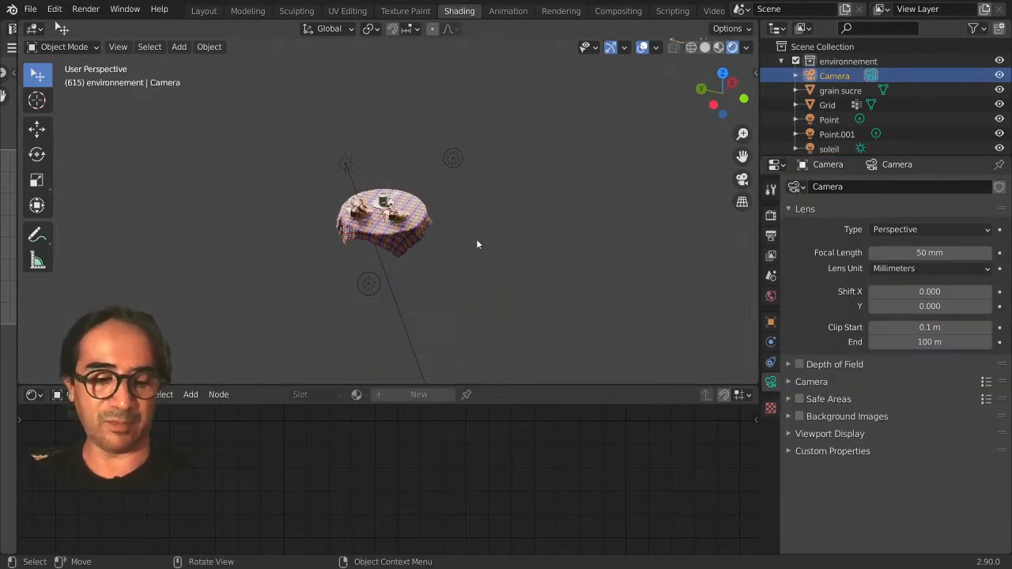
pyautogui.press('KP_Decimal')
pyautogui.scroll(-6, 476, 241)
pyautogui.moveTo(456, 271); pyautogui.dragTo(356, 290, button='middle')
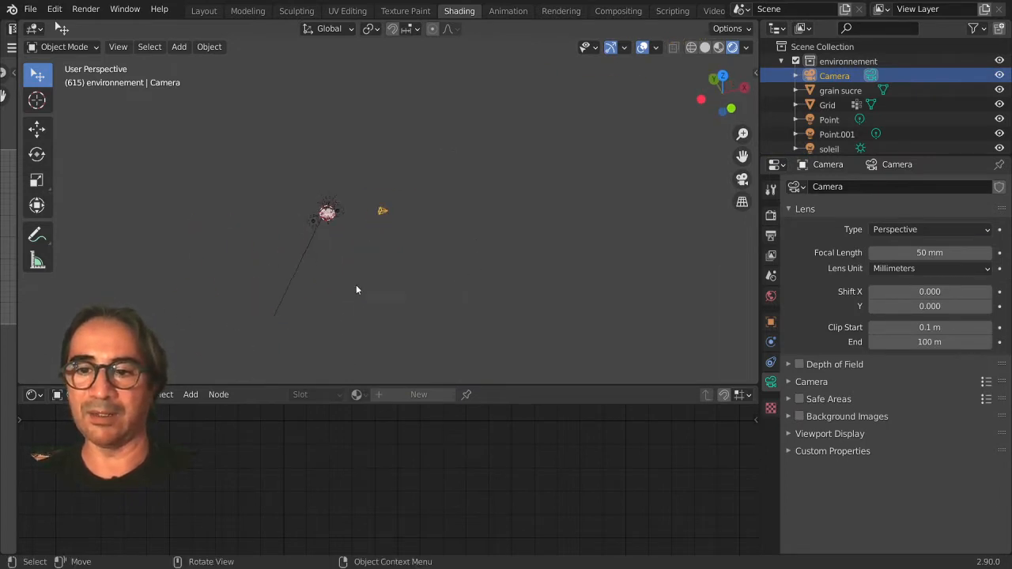
pyautogui.scroll(8, 366, 256)
pyautogui.keyDown('shift'); pyautogui.moveTo(366, 257); pyautogui.dragTo(480, 210, button='middle'); pyautogui.keyUp('shift')
pyautogui.scroll(4, 501, 253)
pyautogui.press('KP_7')
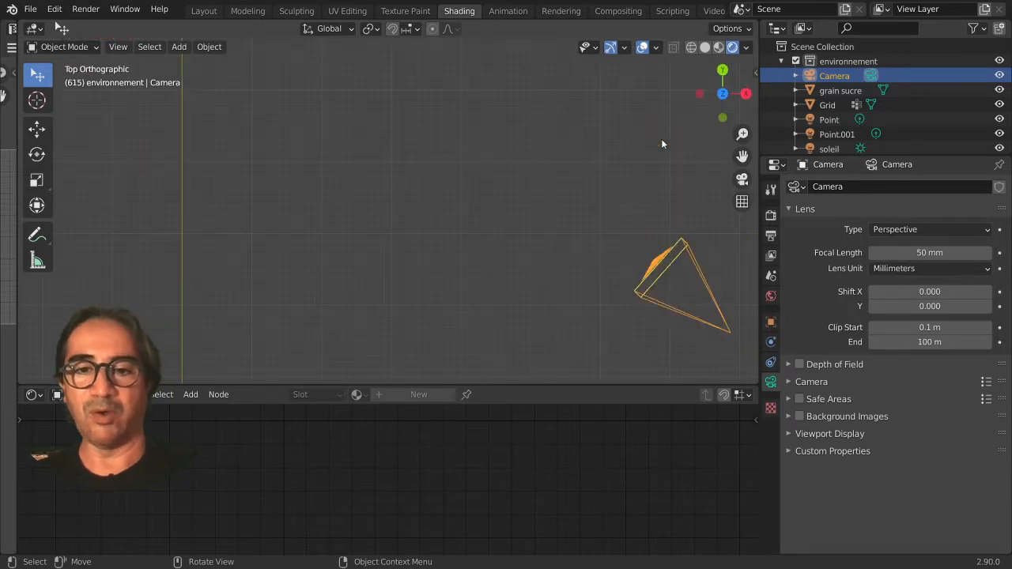
pyautogui.scroll(-7, 662, 145)
pyautogui.press('g')
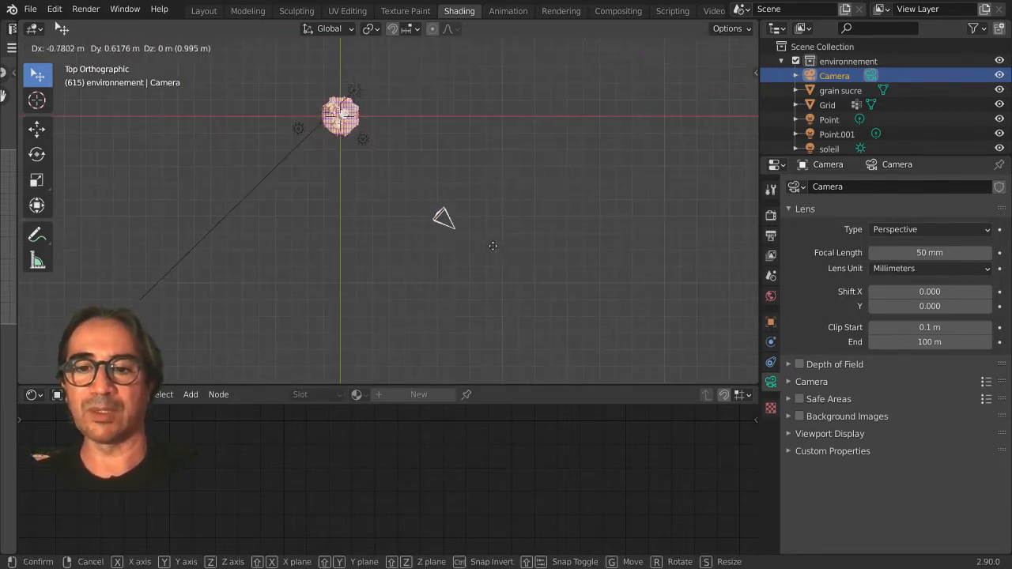
pyautogui.click(544, 254)
# Looking through the camera, lower it along the global Z axis to bring the table into the frame.
pyautogui.press('KP_0')
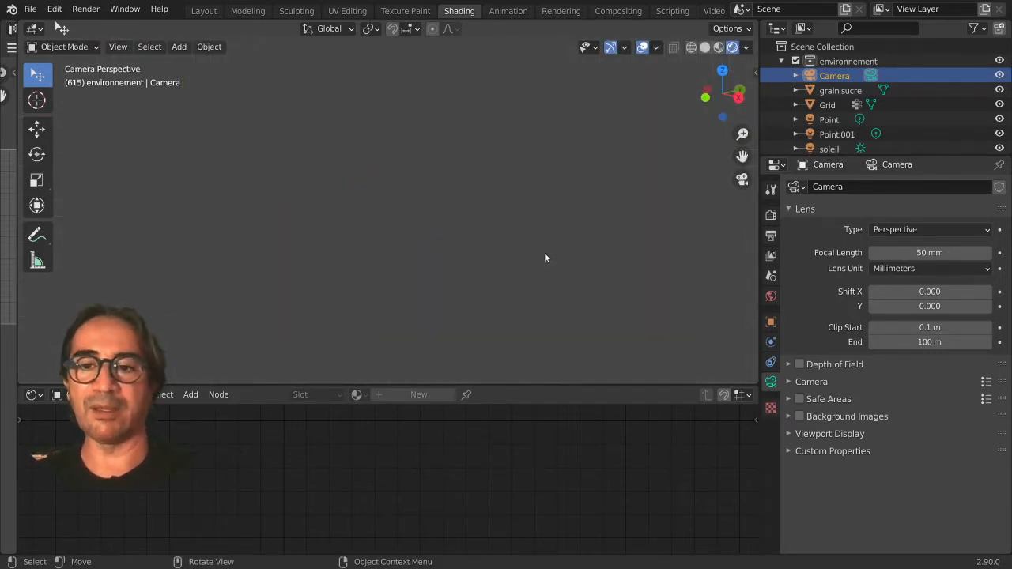
pyautogui.press('g')
pyautogui.press('z')
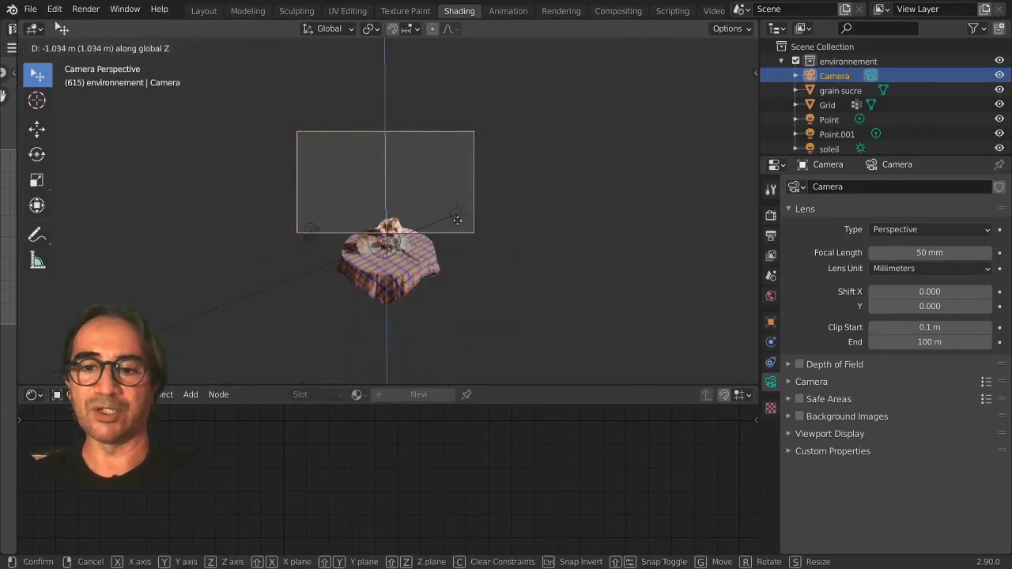
pyautogui.click(457, 254)
# Move the camera along its local Z axis toward the table so the breakfast fills more of the frame.
pyautogui.scroll(5, 455, 255)
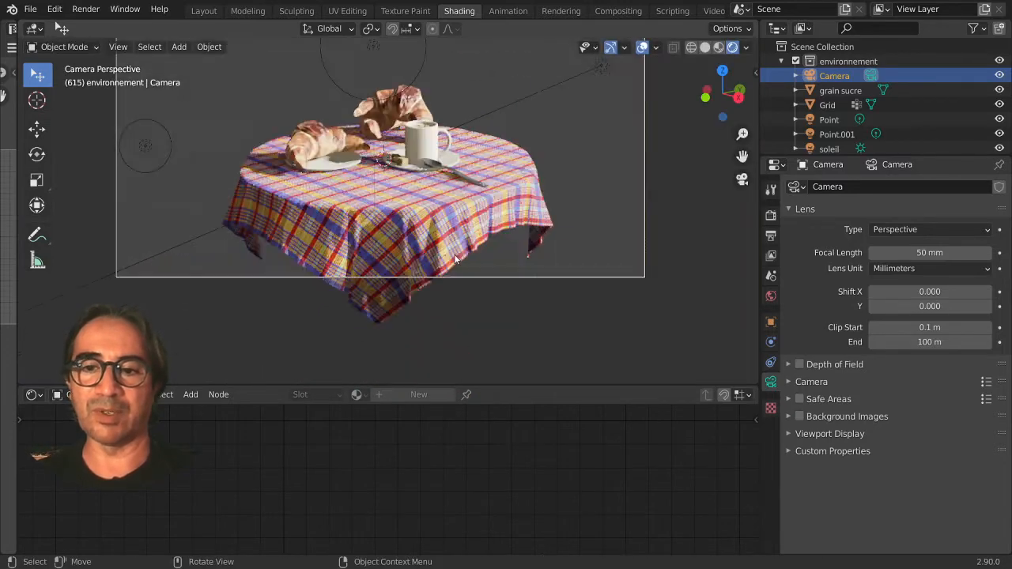
pyautogui.scroll(2, 454, 254)
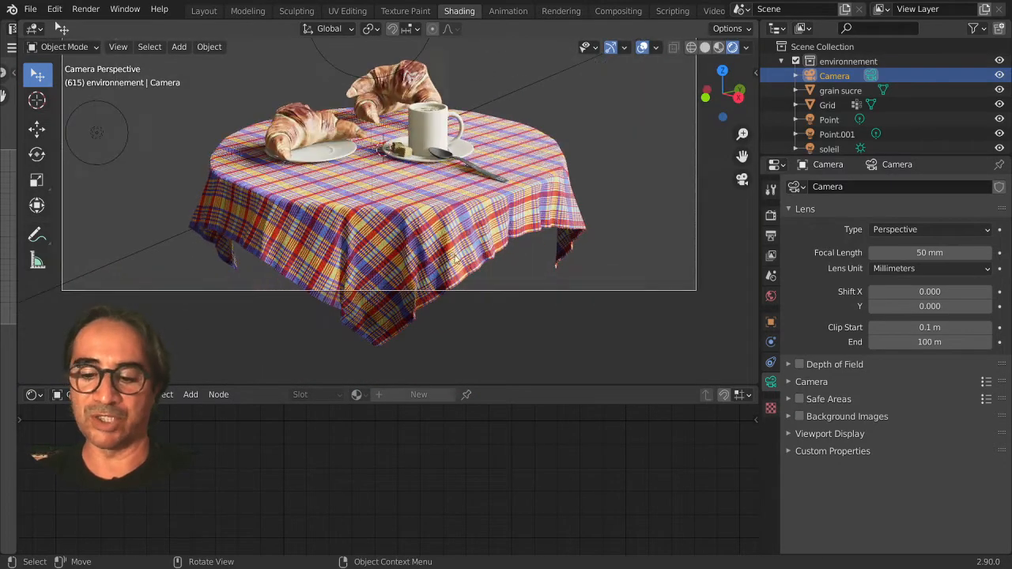
pyautogui.press('g')
pyautogui.press('z')
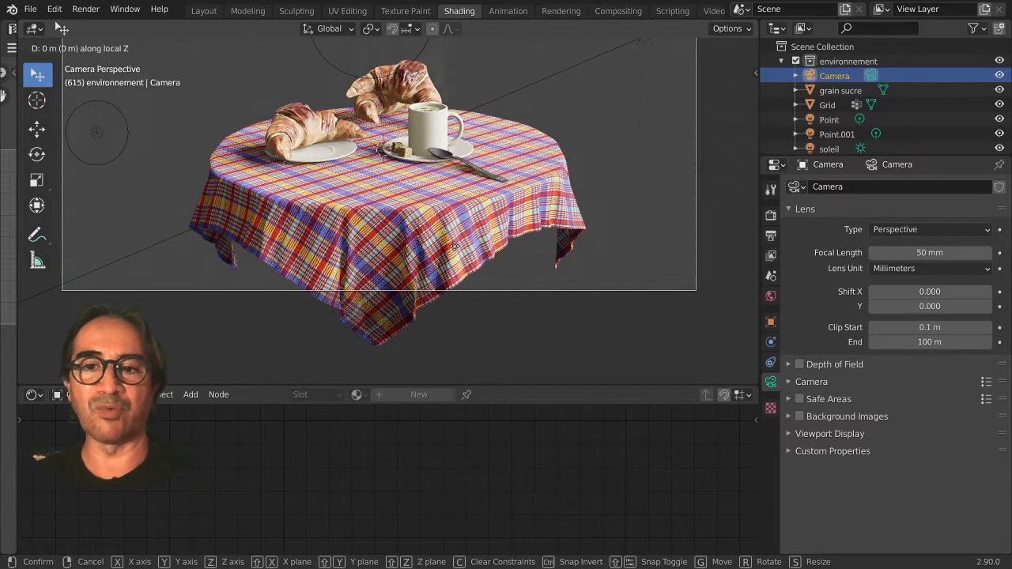
pyautogui.click(467, 151)
# Lower the camera slightly along the global Z axis and adjust its angle with a trackball rotation to reframe the table.
pyautogui.press('g')
pyautogui.press('z')
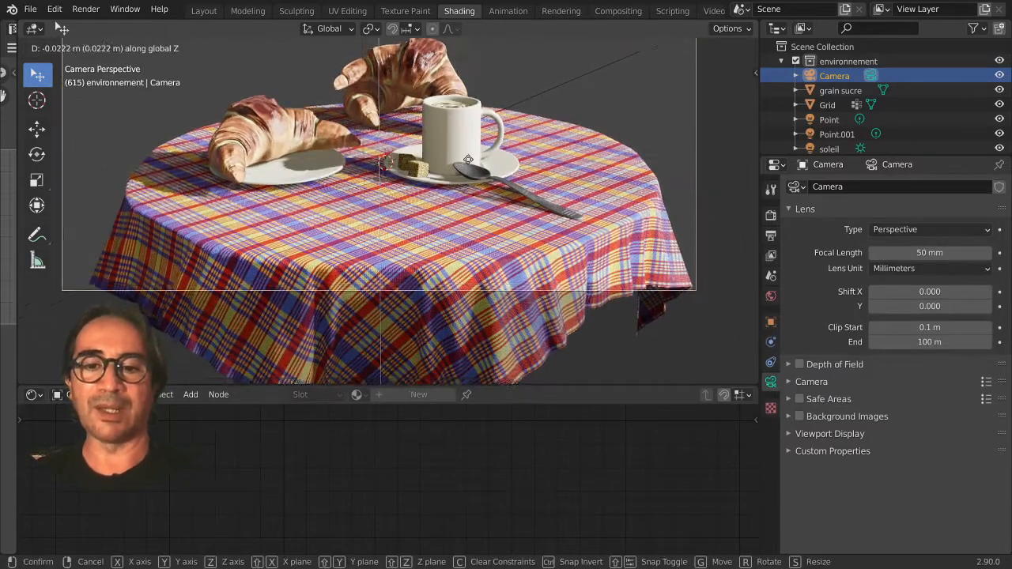
pyautogui.click(439, 217)
pyautogui.press('r')
pyautogui.press('r')
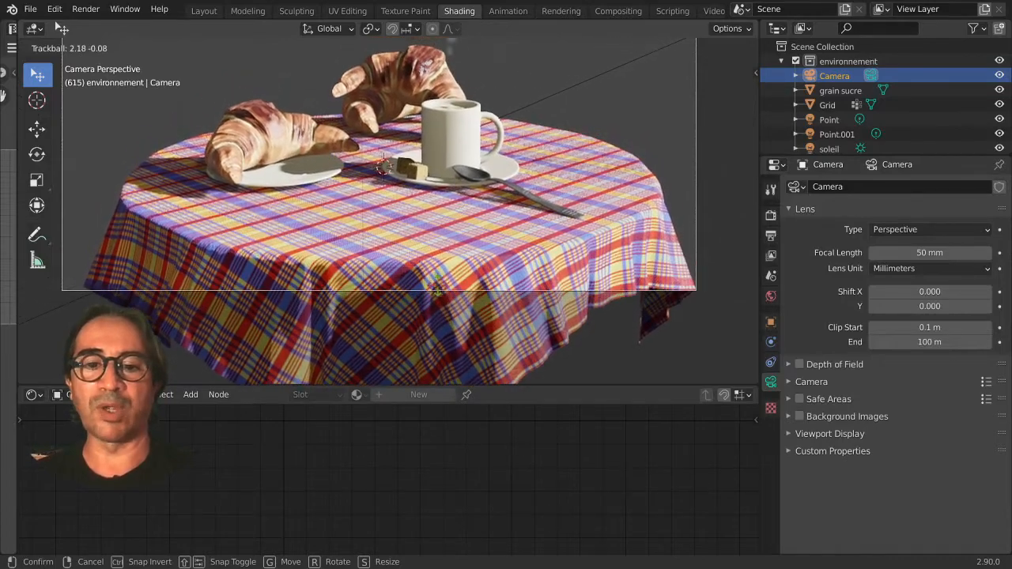
pyautogui.press('Escape')
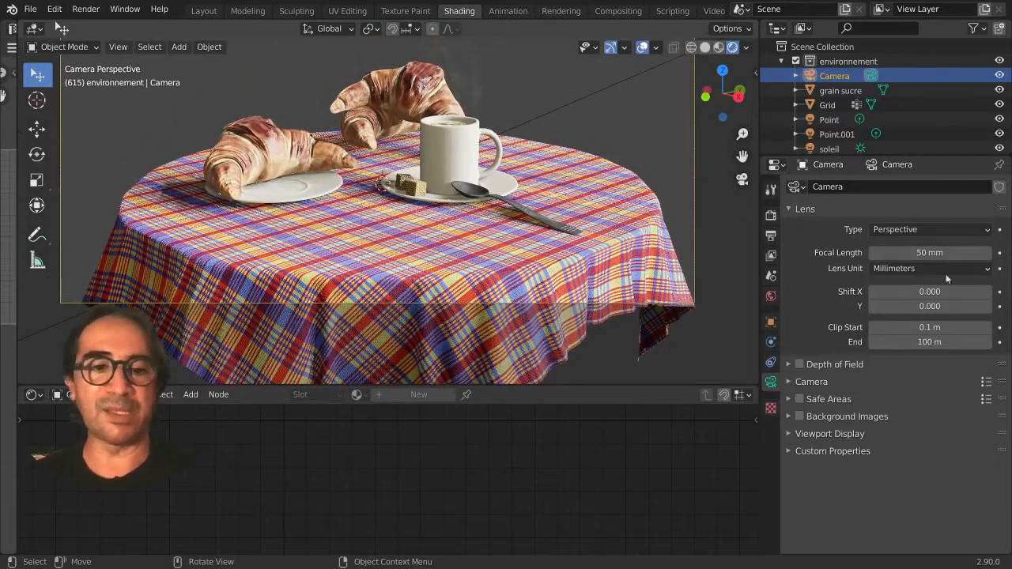
# Enable Depth of Field for the camera, open its settings and check the blur across the table.
pyautogui.click(794, 209)
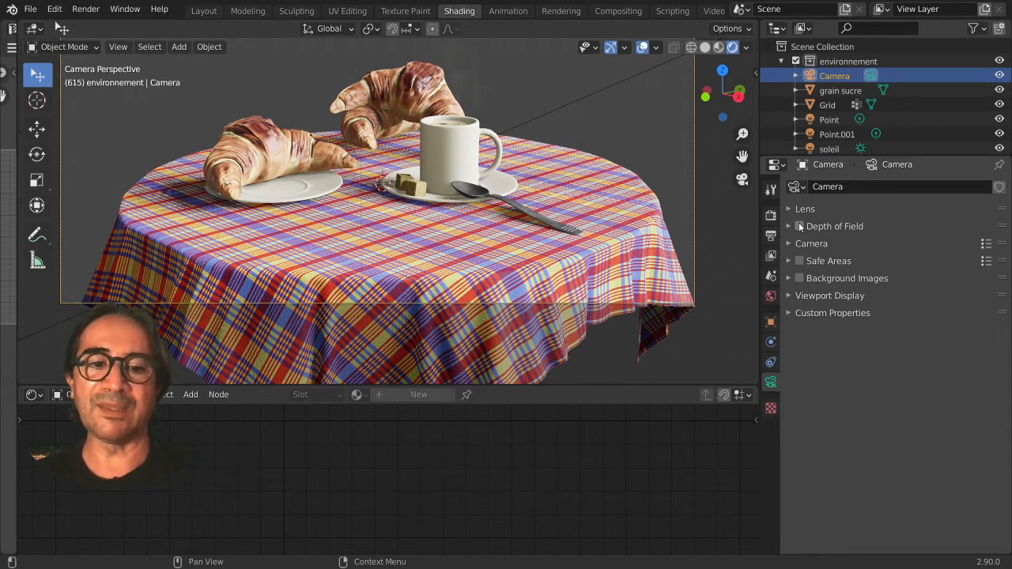
pyautogui.click(800, 226)
pyautogui.click(789, 227)
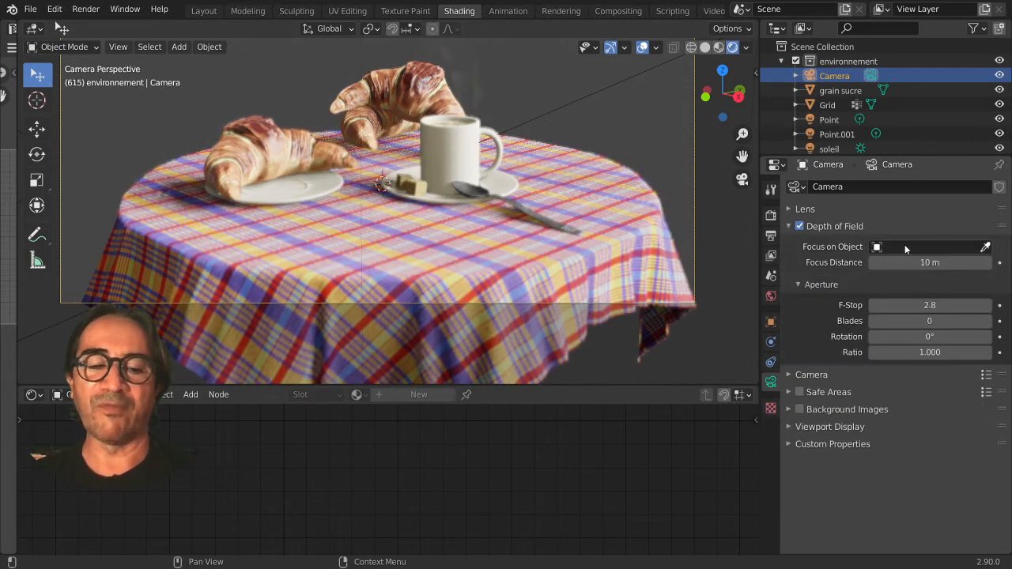
pyautogui.scroll(-2, 376, 194)
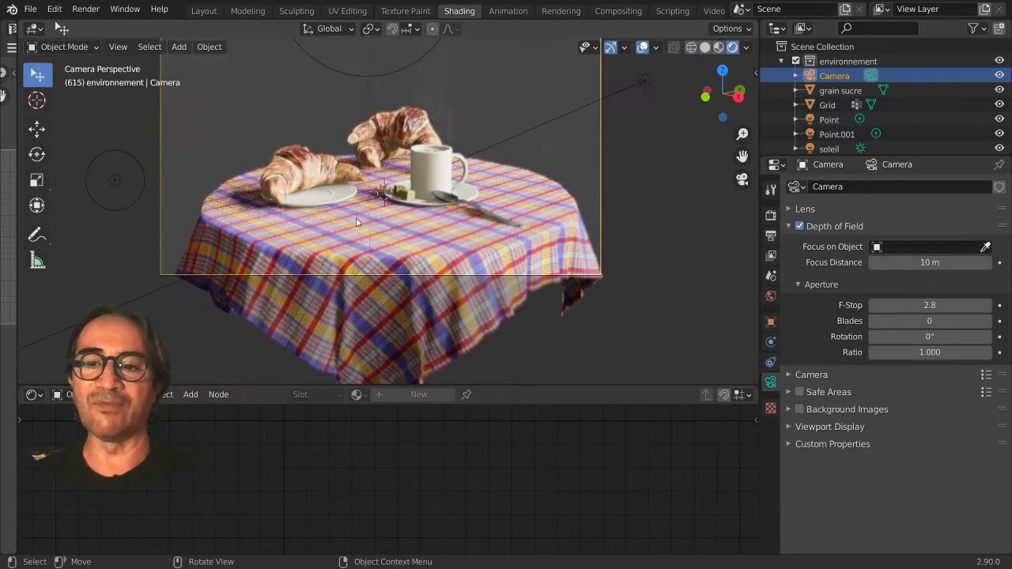
pyautogui.scroll(-1, 554, 261)
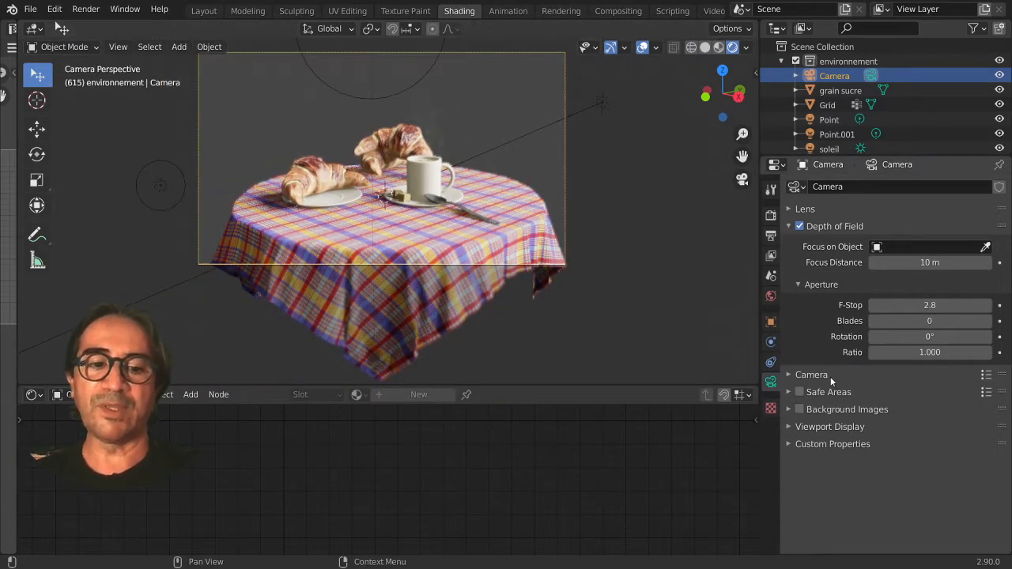
# Look through the camera's Viewport Display options and its composition guides, and enable the Limits display.
pyautogui.click(789, 427)
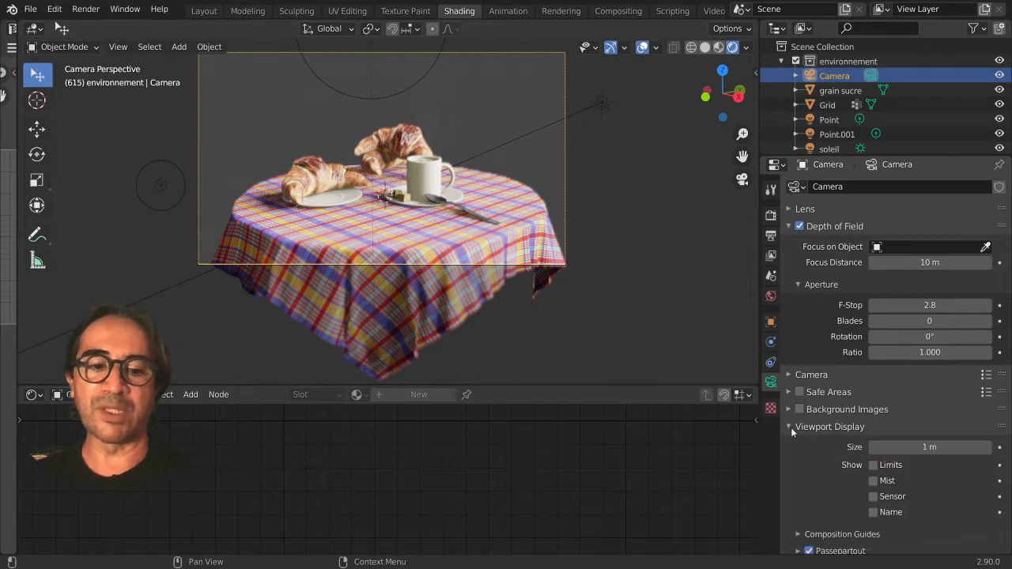
pyautogui.scroll(-1, 819, 476)
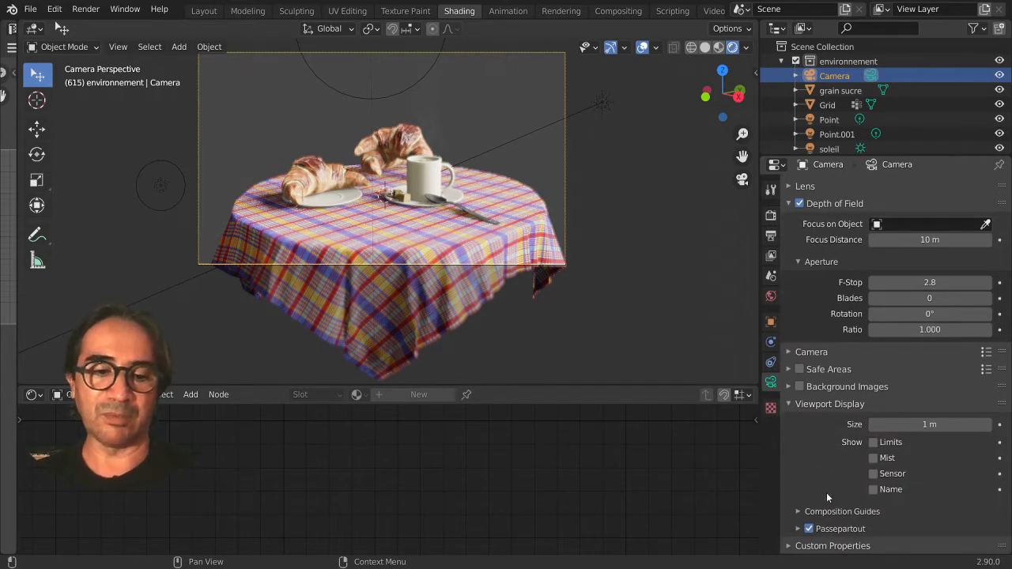
pyautogui.click(837, 511)
pyautogui.scroll(-5, 836, 497)
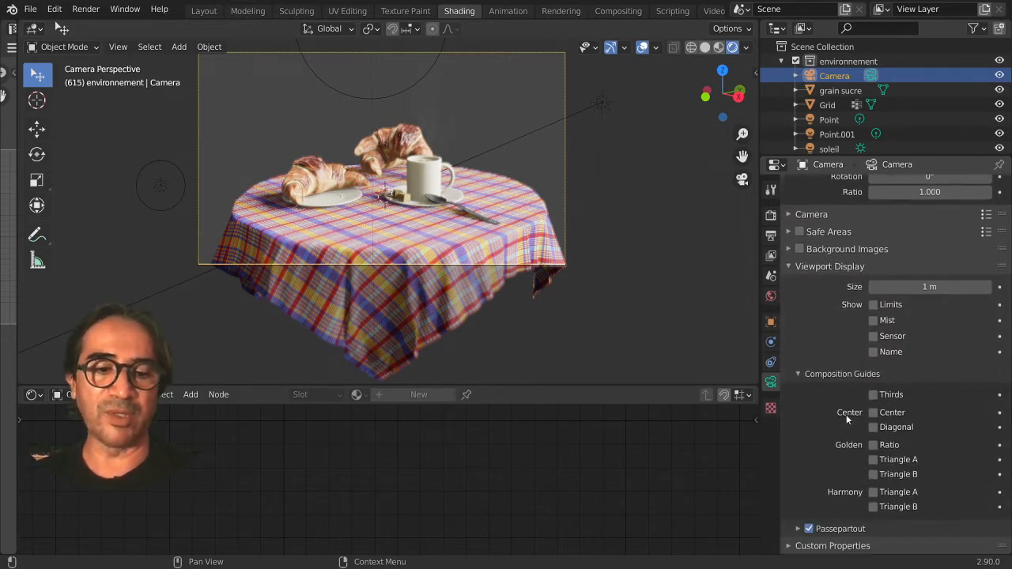
pyautogui.click(806, 375)
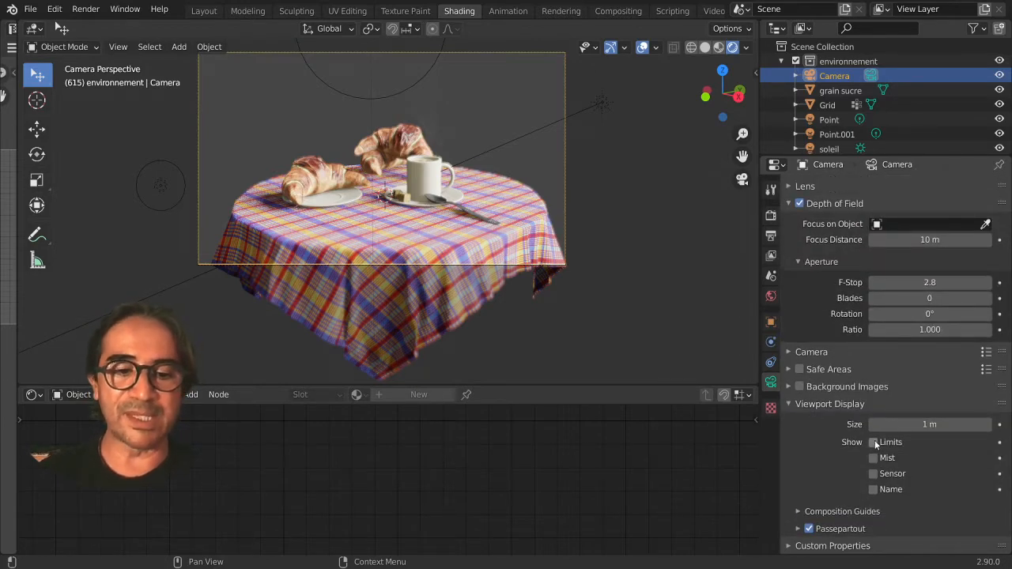
pyautogui.click(874, 443)
# View the camera and table from outside the camera and set the Focus Distance to 3.5 m.
pyautogui.scroll(-3, 420, 137)
pyautogui.moveTo(419, 137); pyautogui.dragTo(512, 251, button='middle')
pyautogui.scroll(-3, 482, 227)
pyautogui.scroll(-4, 481, 227)
pyautogui.keyDown('shift'); pyautogui.moveTo(447, 218); pyautogui.dragTo(505, 221, button='middle'); pyautogui.keyUp('shift')
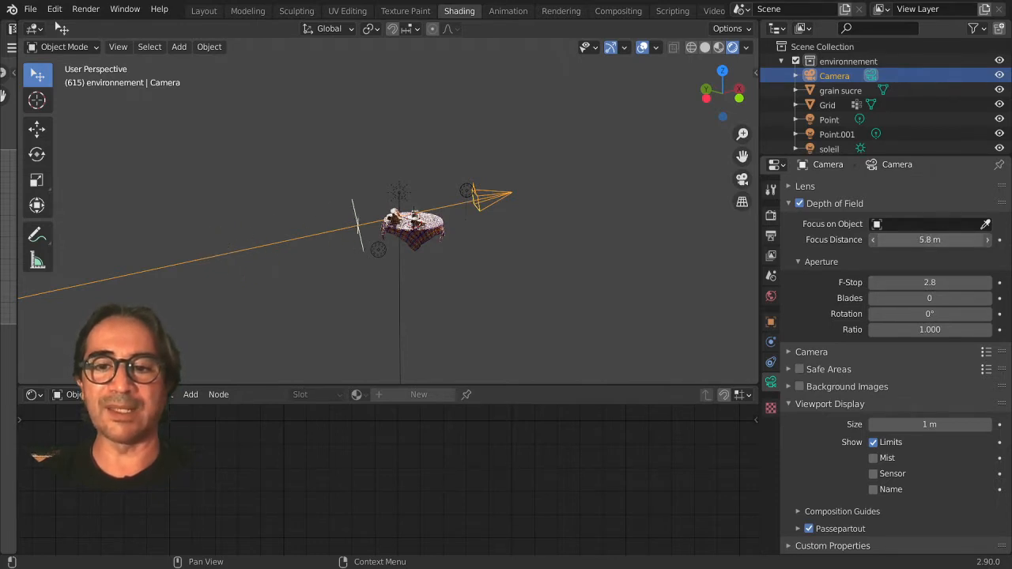
# Pick the sugar cube suce01 beside the cup as the camera's Focus on Object target.
pyautogui.scroll(8, 494, 213)
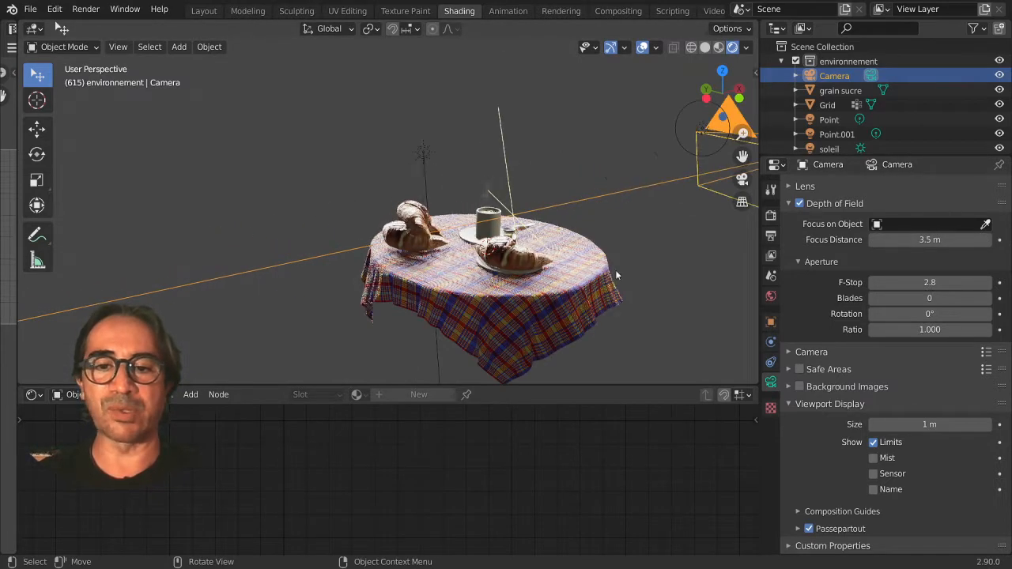
pyautogui.keyDown('shift'); pyautogui.moveTo(657, 321); pyautogui.dragTo(566, 297, button='middle'); pyautogui.keyUp('shift')
pyautogui.scroll(3, 562, 235)
pyautogui.keyDown('shift'); pyautogui.moveTo(567, 238); pyautogui.dragTo(391, 223, button='middle'); pyautogui.keyUp('shift')
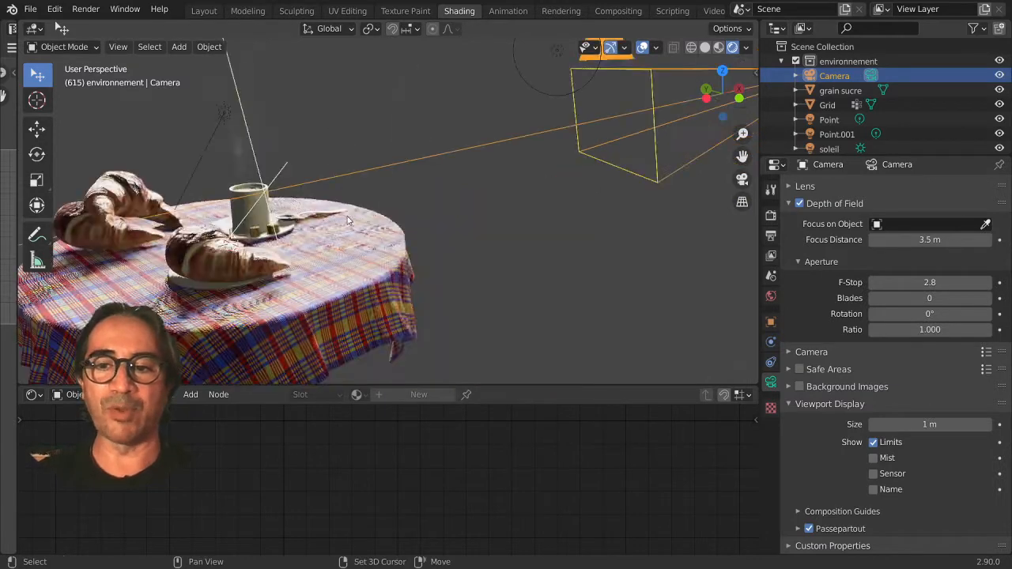
pyautogui.moveTo(283, 214); pyautogui.dragTo(315, 208, button='middle')
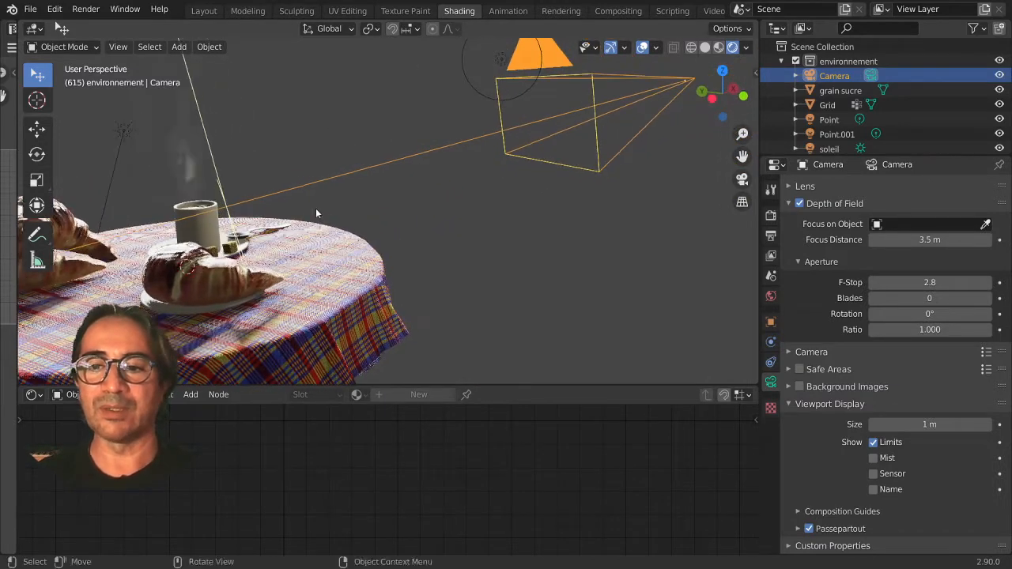
pyautogui.keyDown('shift'); pyautogui.moveTo(240, 235); pyautogui.dragTo(276, 238, button='middle'); pyautogui.keyUp('shift')
pyautogui.scroll(1, 276, 238)
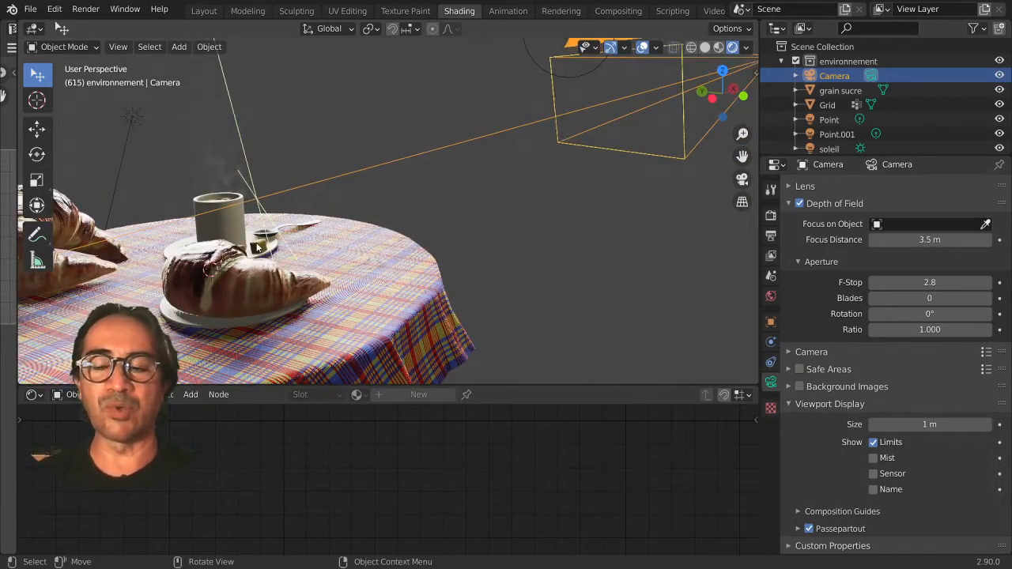
pyautogui.scroll(1, 588, 230)
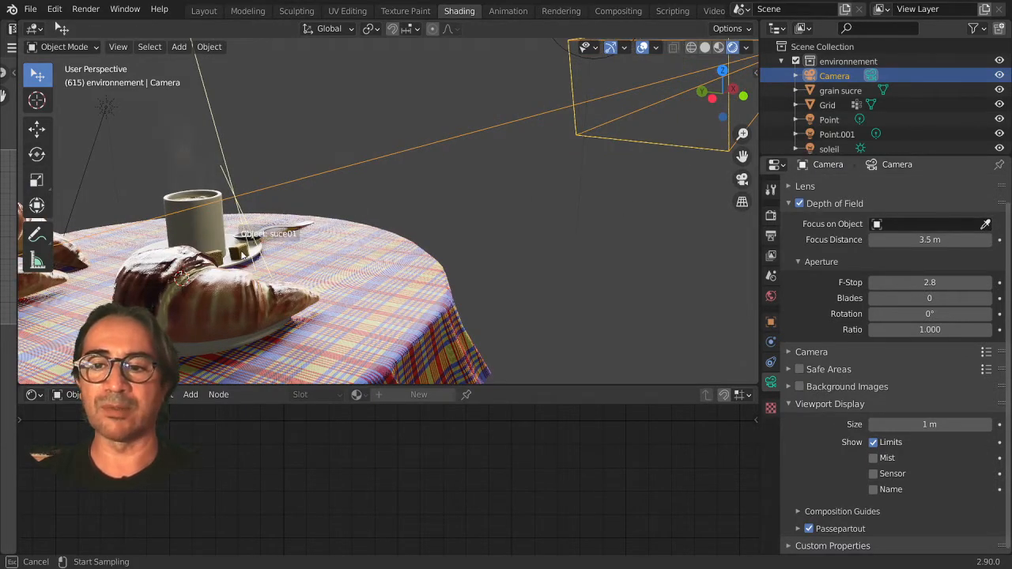
pyautogui.click(234, 230)
# Return to the camera view, lower the F-Stop to 0.6 for a stronger blur, and hide the viewport overlays.
pyautogui.press('KP_0')
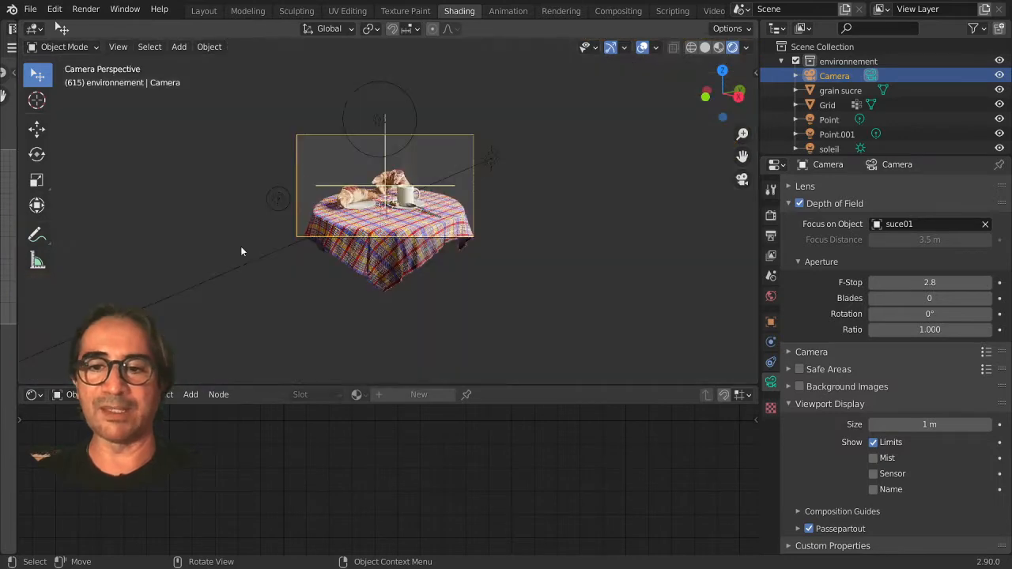
pyautogui.scroll(3, 240, 246)
pyautogui.keyDown('shift'); pyautogui.moveTo(396, 216); pyautogui.dragTo(391, 241, button='middle'); pyautogui.keyUp('shift')
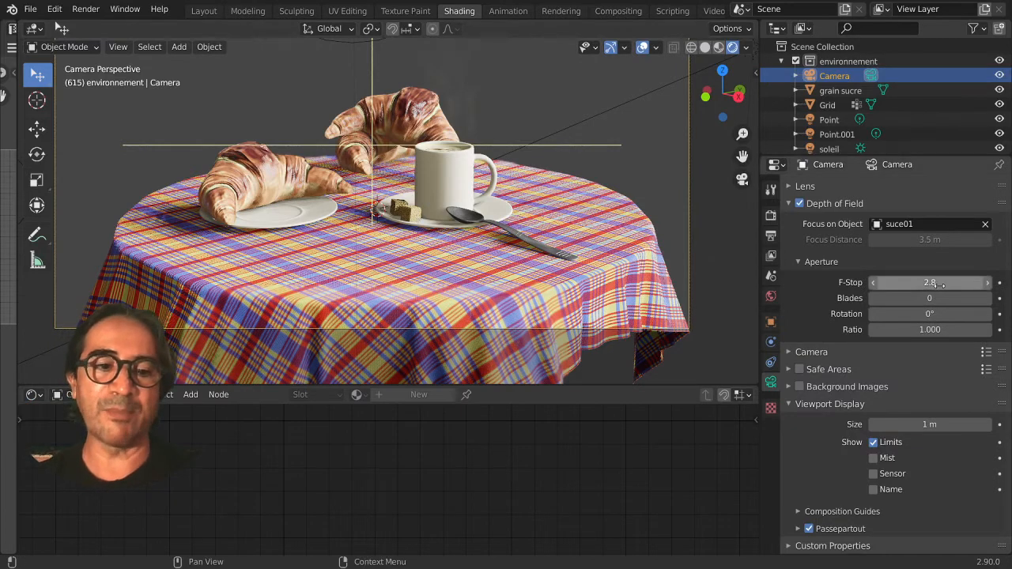
pyautogui.moveTo(930, 283); pyautogui.dragTo(840, 282)
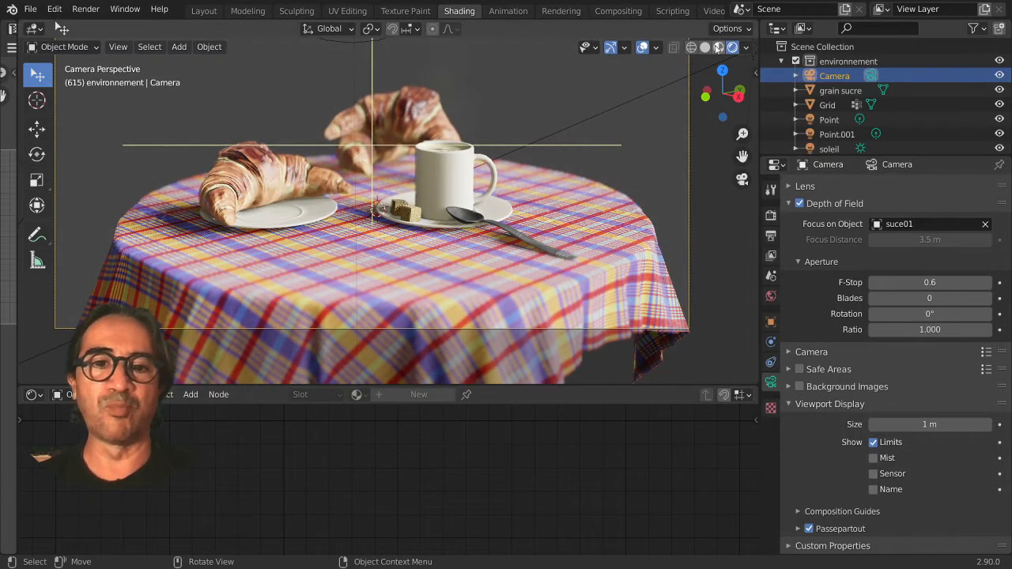
pyautogui.click(651, 49)
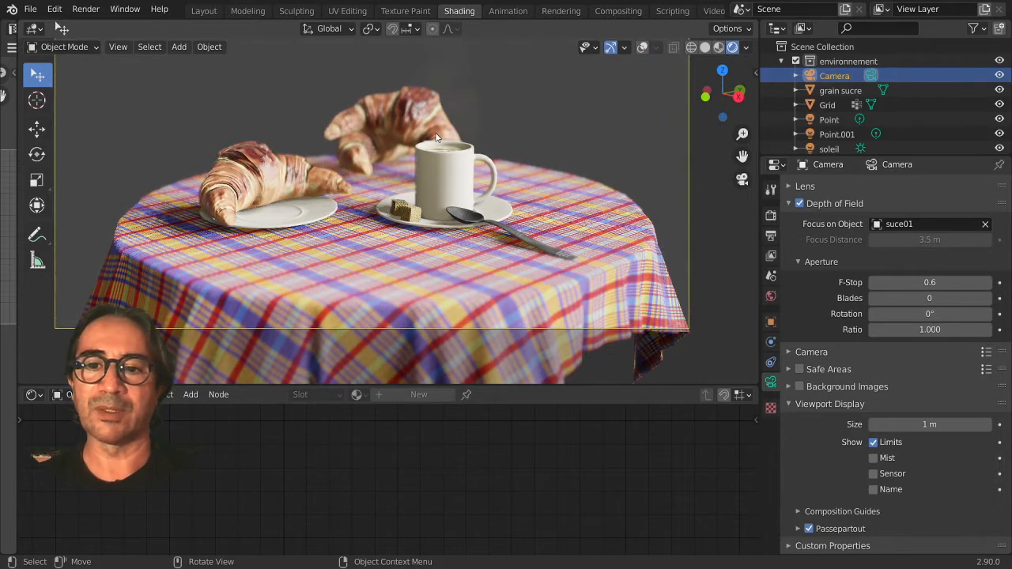
pyautogui.scroll(2, 436, 142)
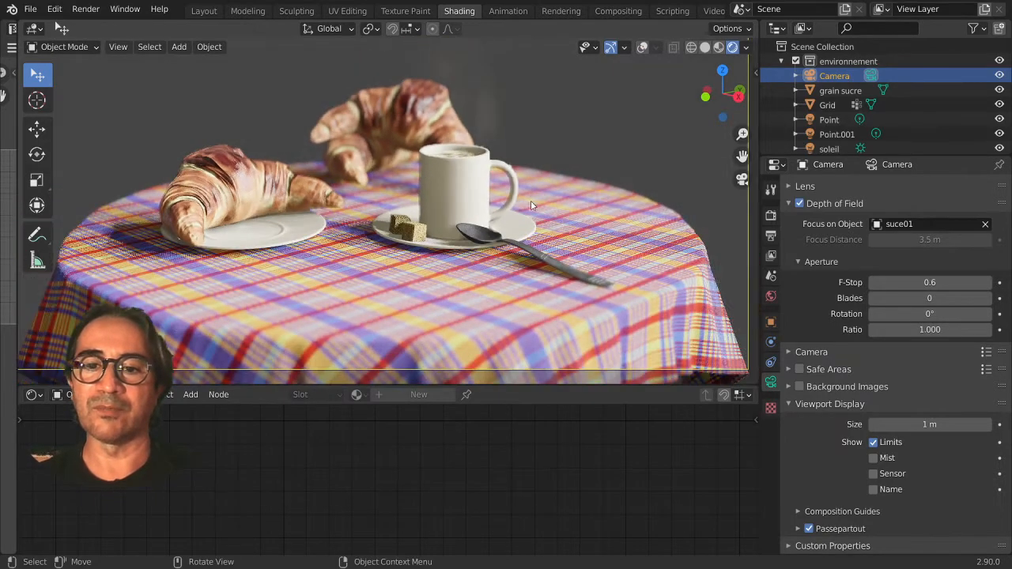
# Select the cup's saucer (assiette) and move it toward the front of the table with the global Z axis locked.
pyautogui.click(458, 242)
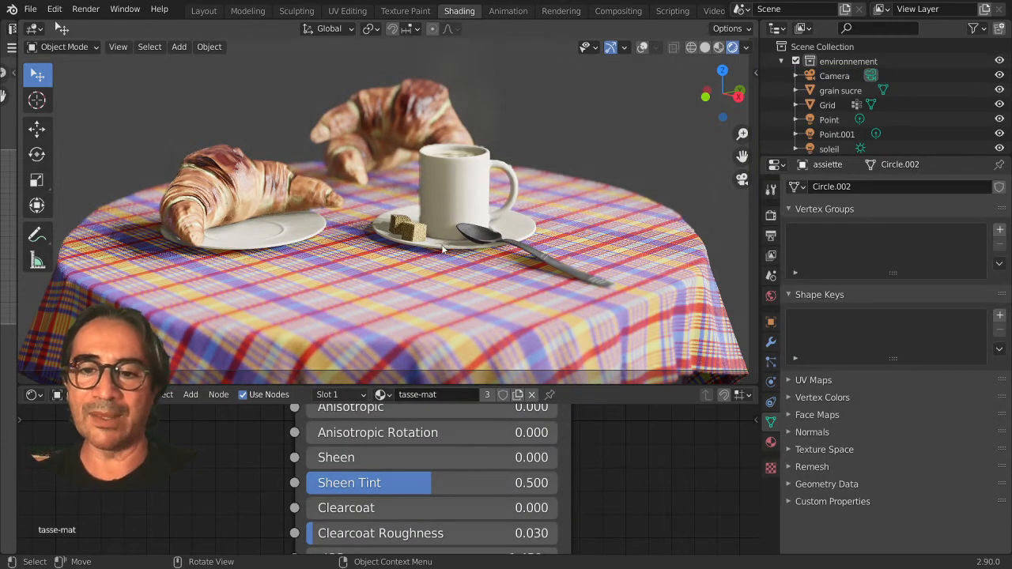
pyautogui.click(449, 247)
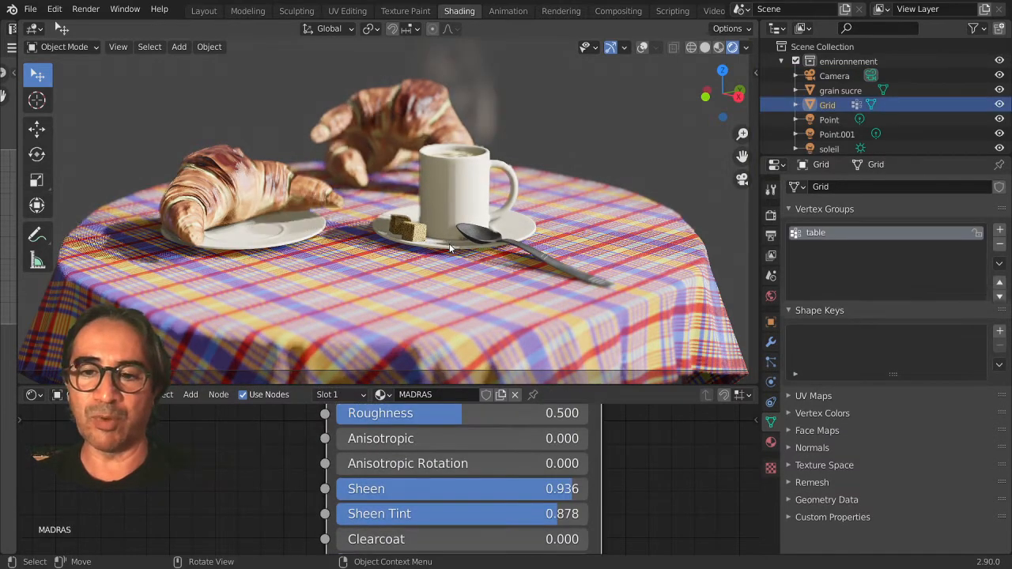
pyautogui.click(450, 243)
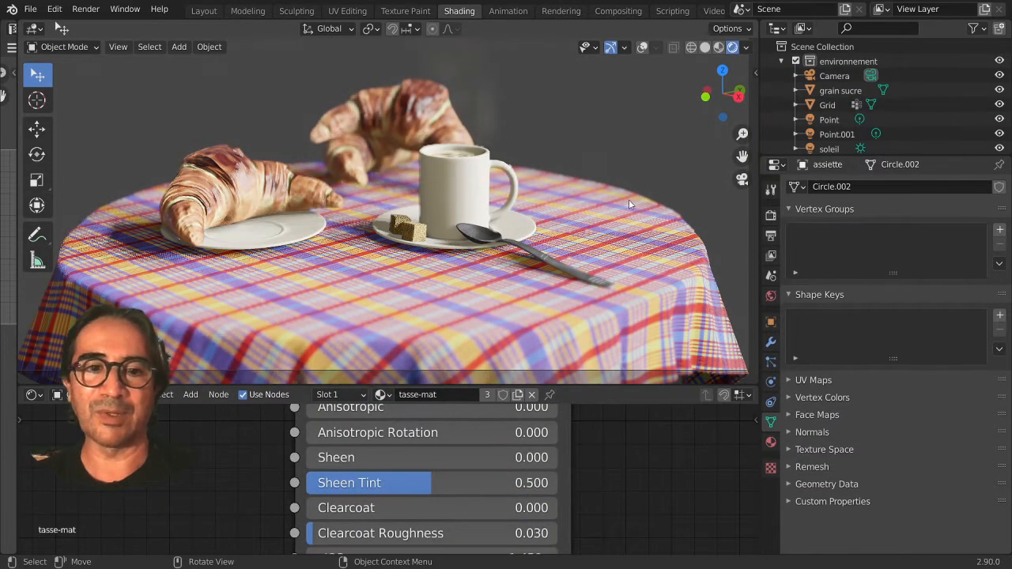
pyautogui.scroll(-2, 844, 120)
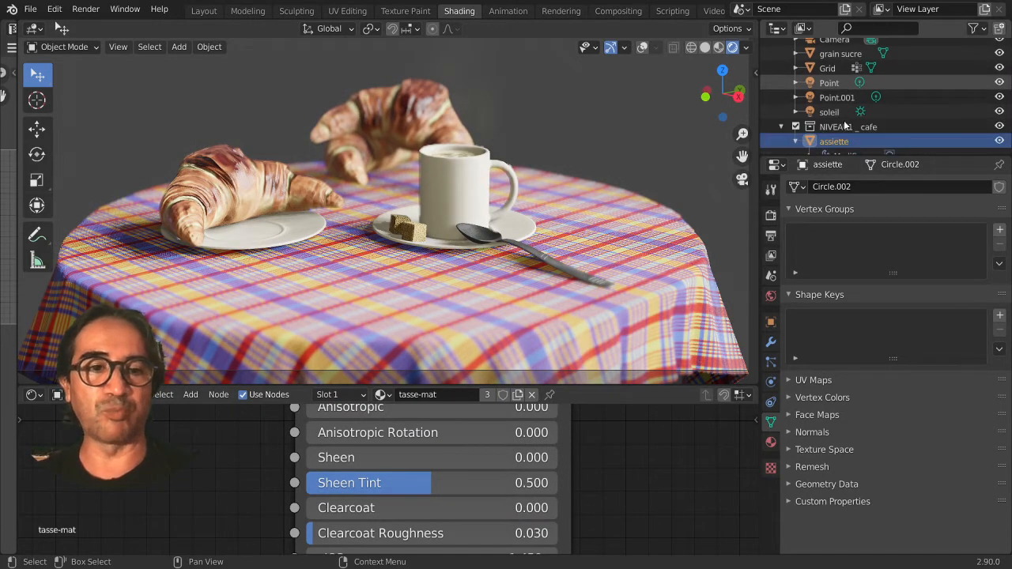
pyautogui.scroll(-1, 845, 125)
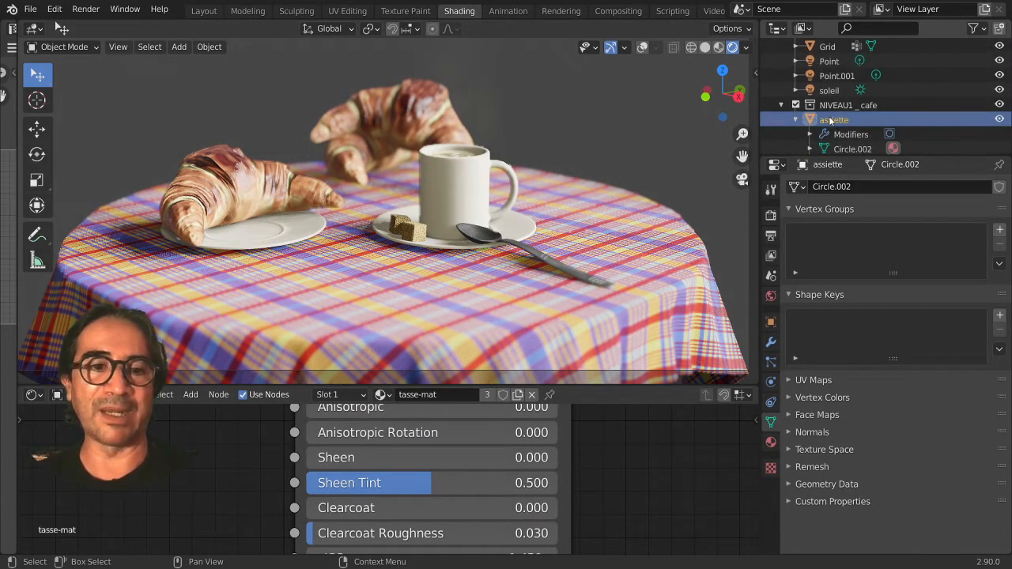
pyautogui.press('g')
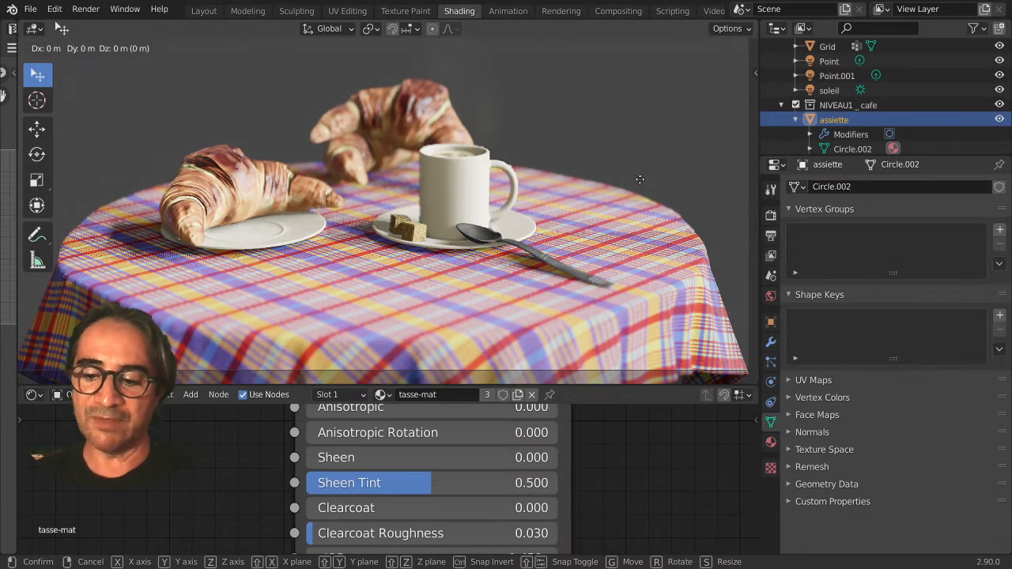
pyautogui.hotkey('shift', 'z')
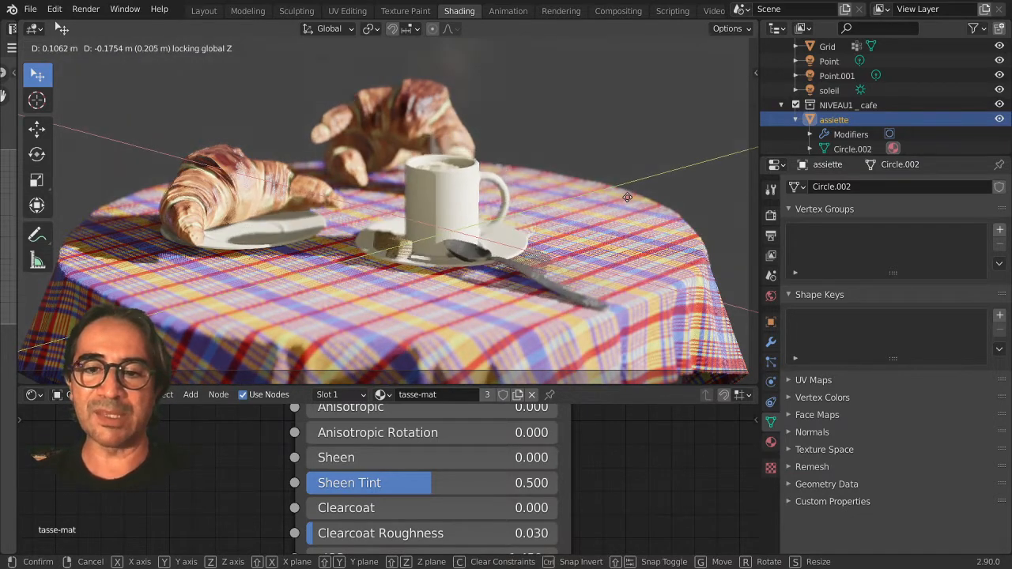
pyautogui.click(622, 197)
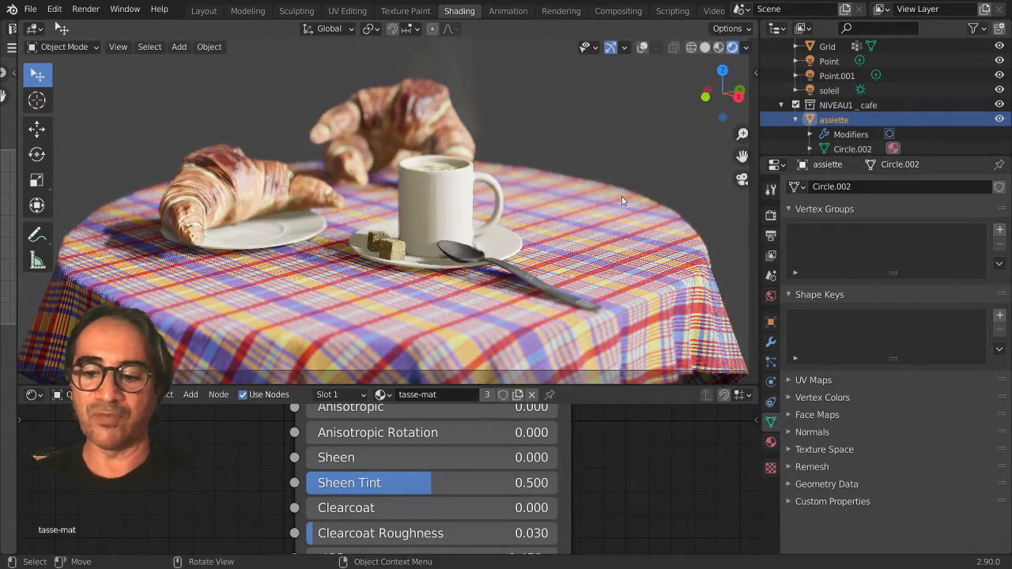
# Rotate the saucer with its cup, spoon and sugar cubes about 29 degrees around the global Z axis.
pyautogui.press('r')
pyautogui.press('z')
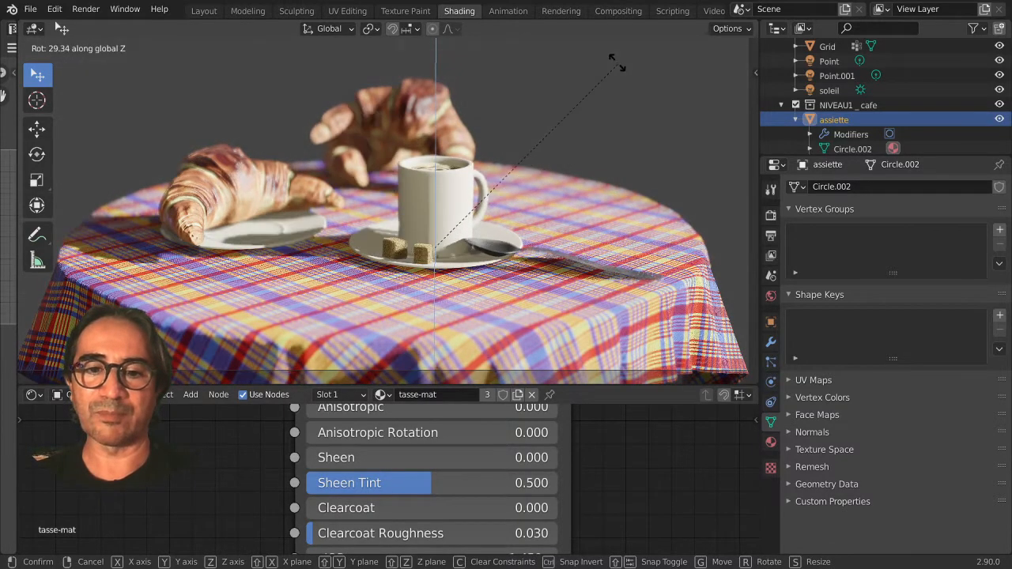
pyautogui.click(629, 95)
# Select the cup (tasse) and rotate it about -24 degrees around the global Z axis to turn its handle outward.
pyautogui.click(433, 182)
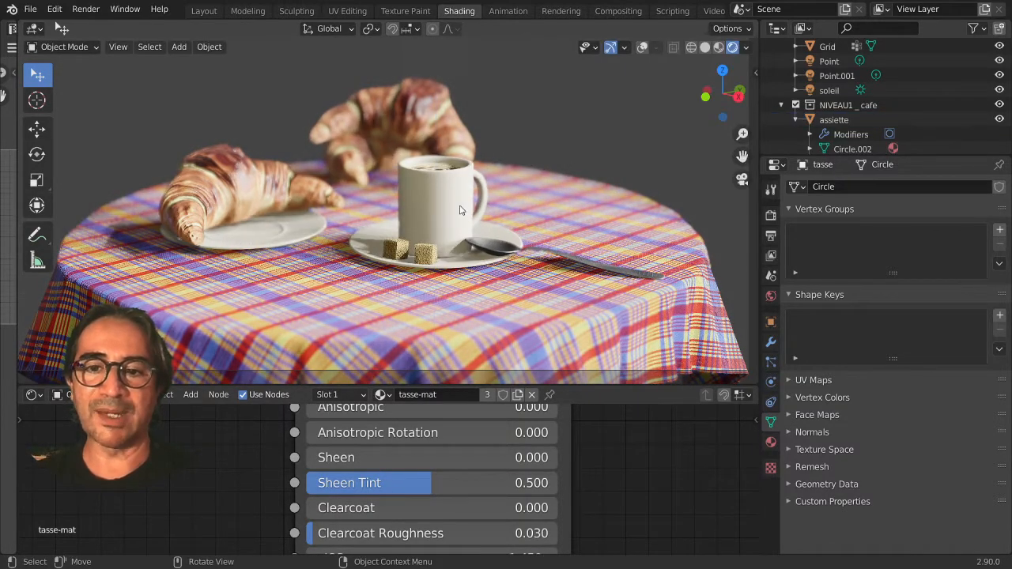
pyautogui.scroll(-5, 824, 110)
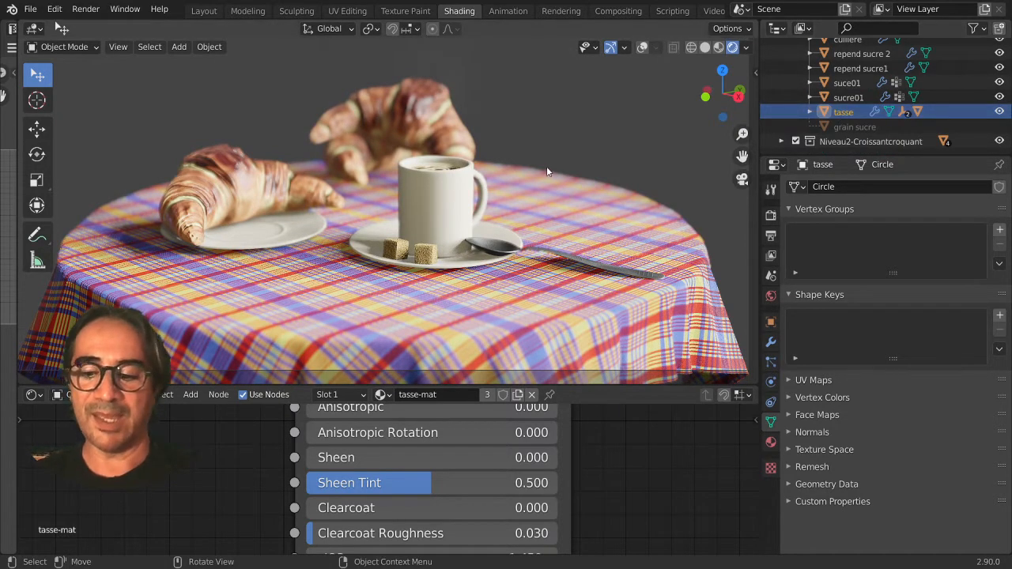
pyautogui.press('r')
pyautogui.press('z')
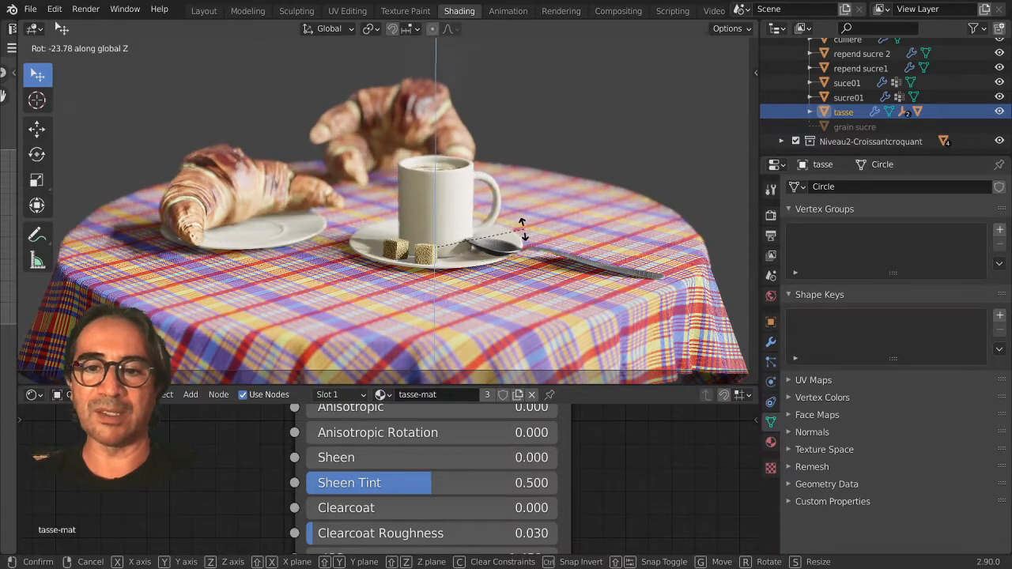
pyautogui.click(523, 230)
pyautogui.scroll(-1, 477, 293)
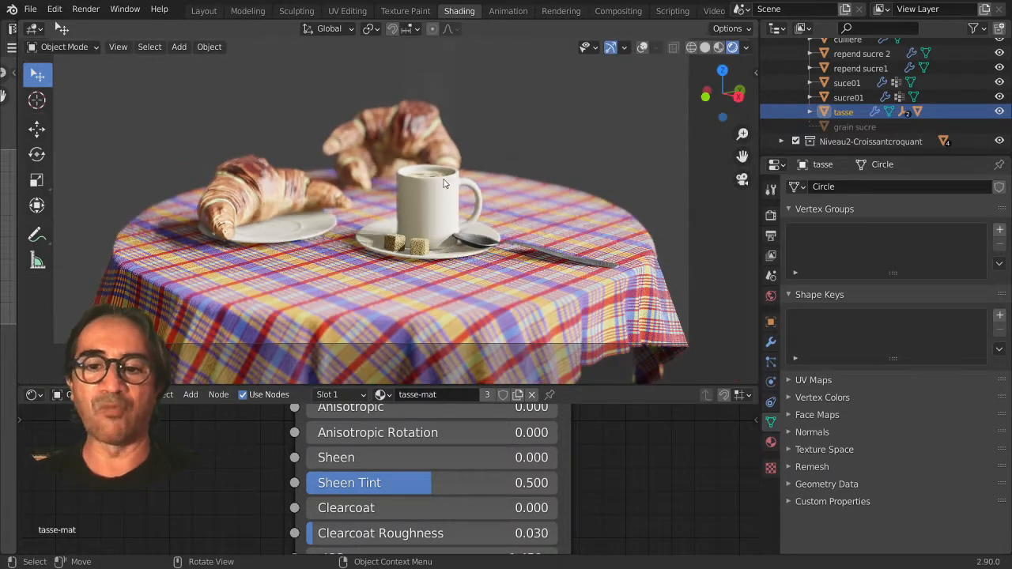
# Select the Camera and raise it along the global Z axis.
pyautogui.click(451, 348)
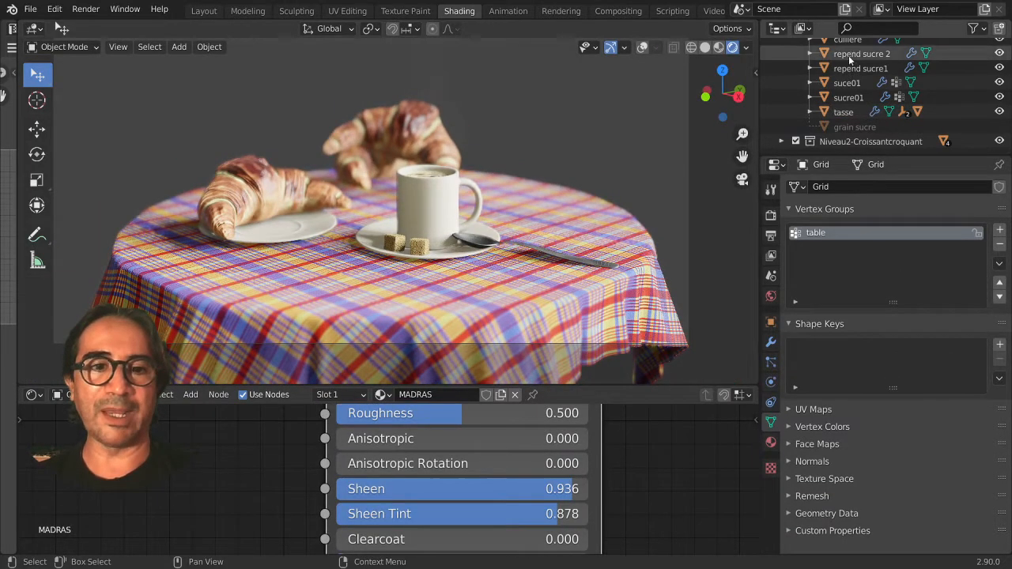
pyautogui.scroll(10, 851, 63)
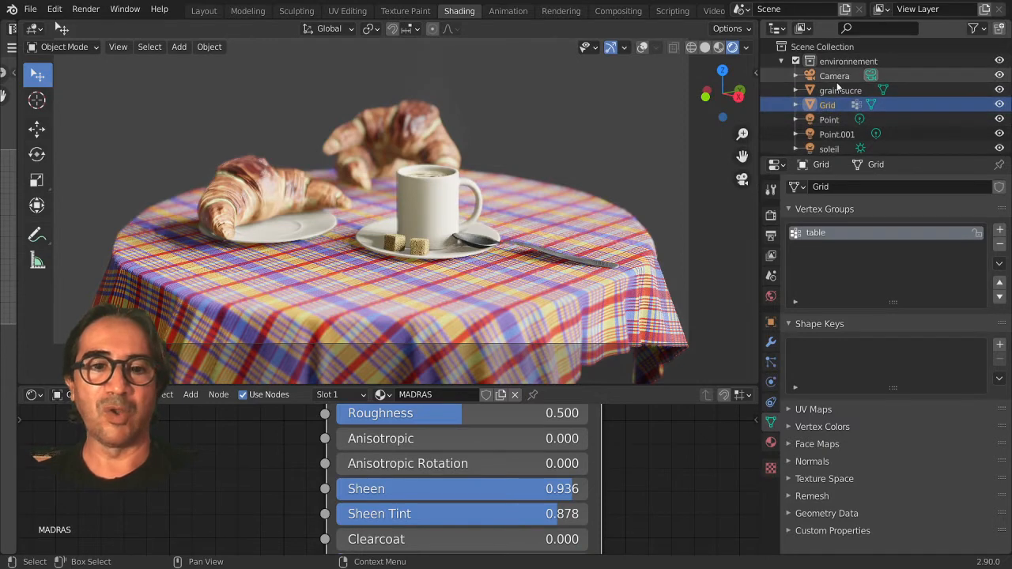
pyautogui.click(835, 77)
pyautogui.press('g')
pyautogui.press('z')
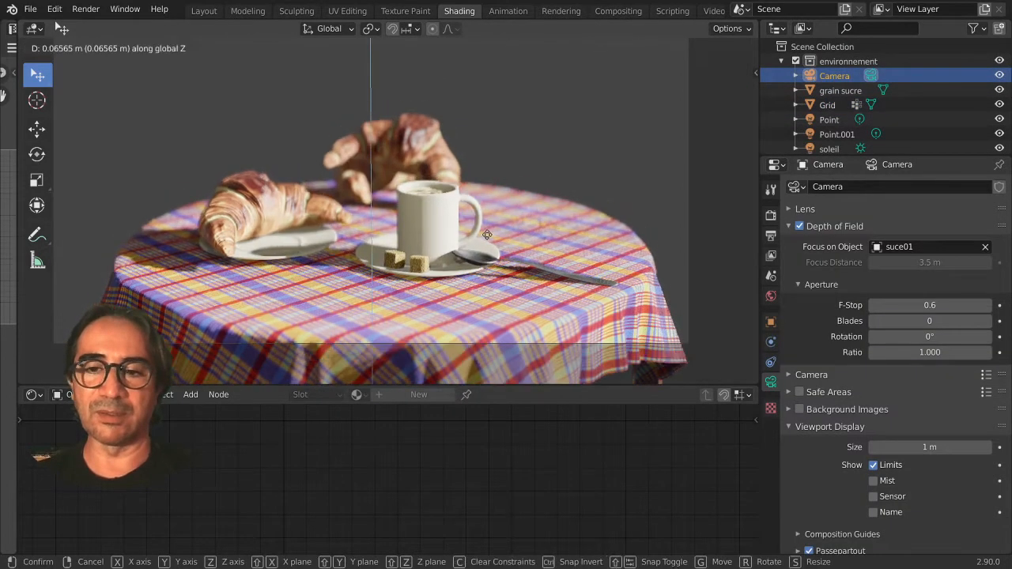
pyautogui.click(490, 206)
# Tilt the camera down onto the table with a trackball rotation and raise it slightly more along global Z.
pyautogui.press('r')
pyautogui.press('r')
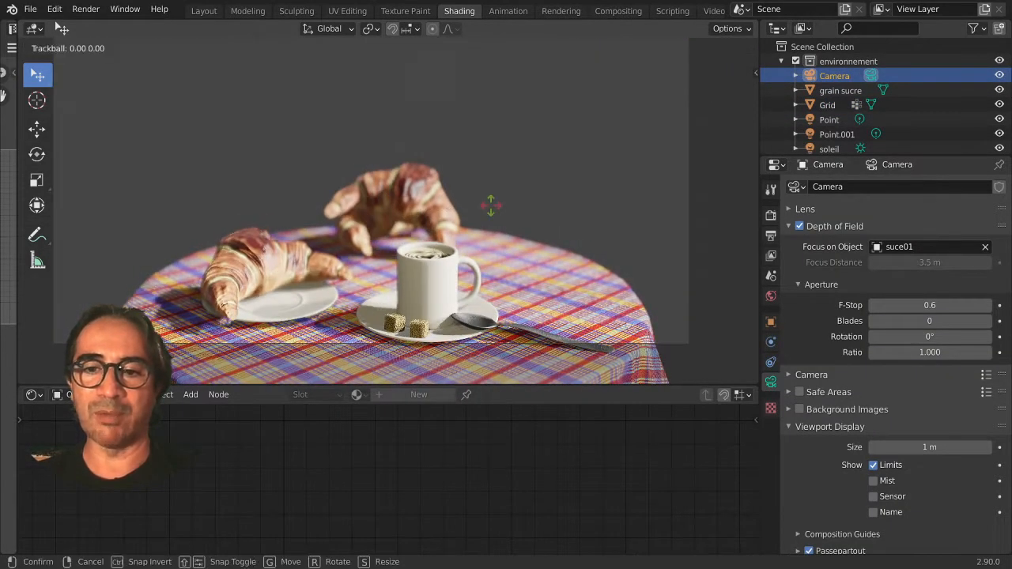
pyautogui.click(455, 251)
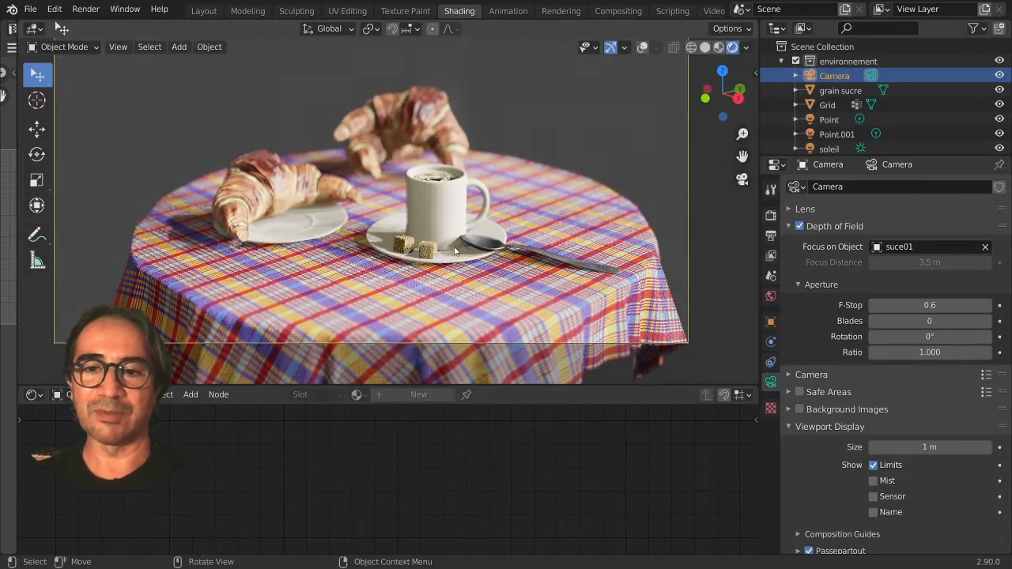
pyautogui.press('g')
pyautogui.press('z')
pyautogui.click(459, 225)
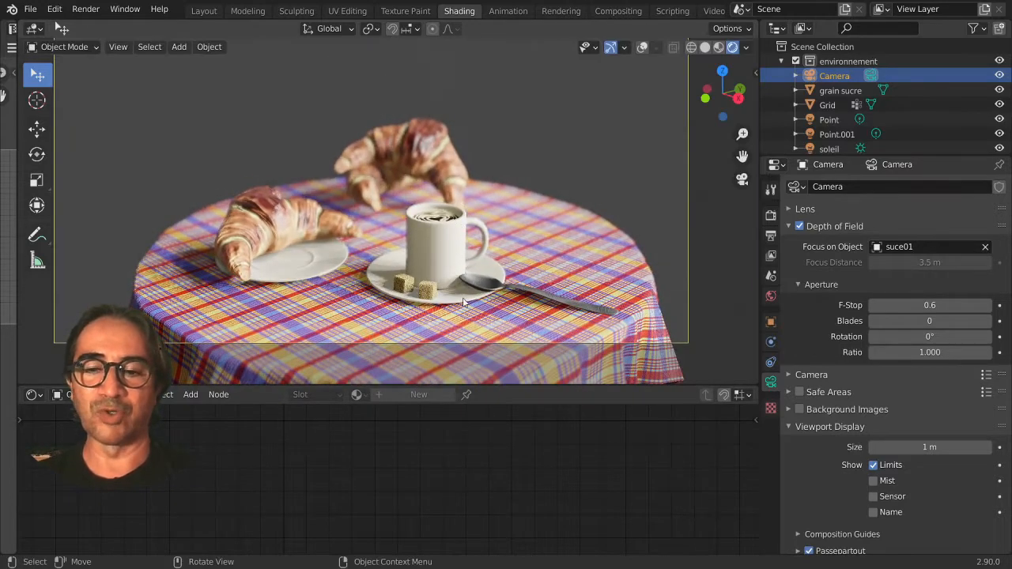
# Select the saucer (assiette) and rotate it with everything on it about 23 degrees around the global Z axis.
pyautogui.click(463, 302)
pyautogui.press('r')
pyautogui.press('z')
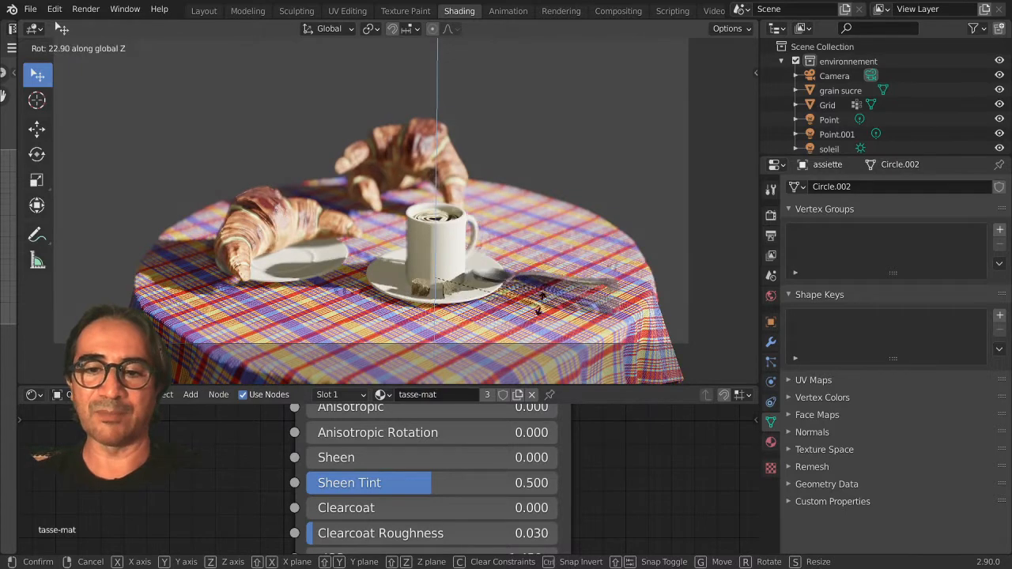
pyautogui.click(544, 298)
# Move the saucer group about 0.26 m across the tabletop toward the front edge, keeping its height locked on global Z.
pyautogui.press('g')
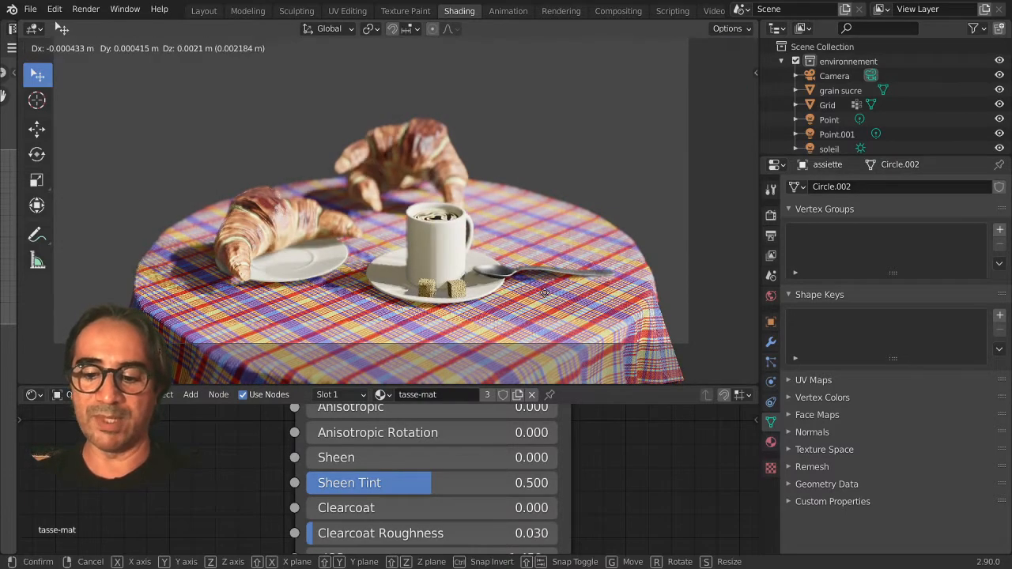
pyautogui.hotkey('shift', 'z')
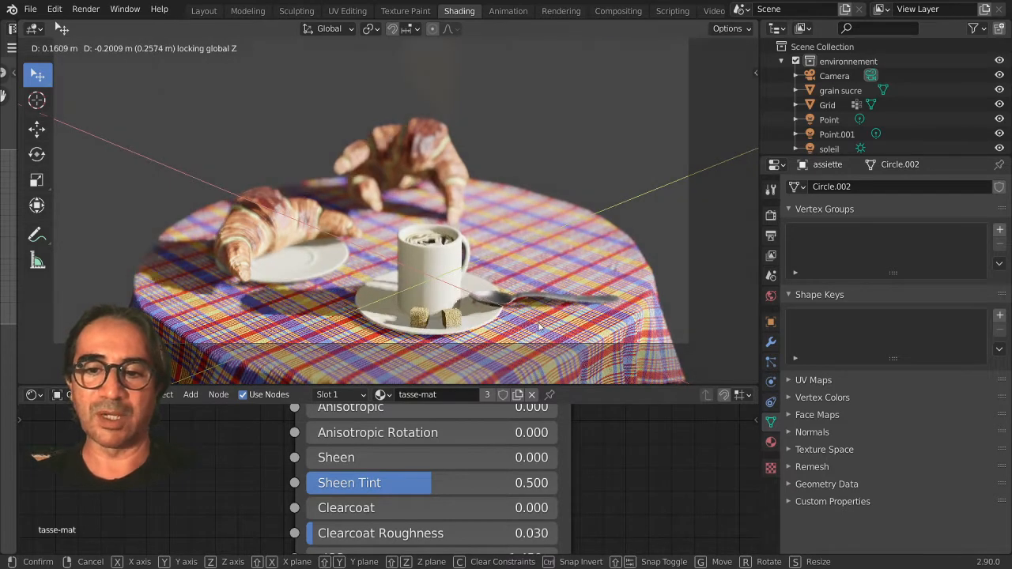
pyautogui.click(457, 312)
# Reselect the saucer (assiette) and rotate the whole group about -62 degrees around the global Z axis.
pyautogui.click(485, 328)
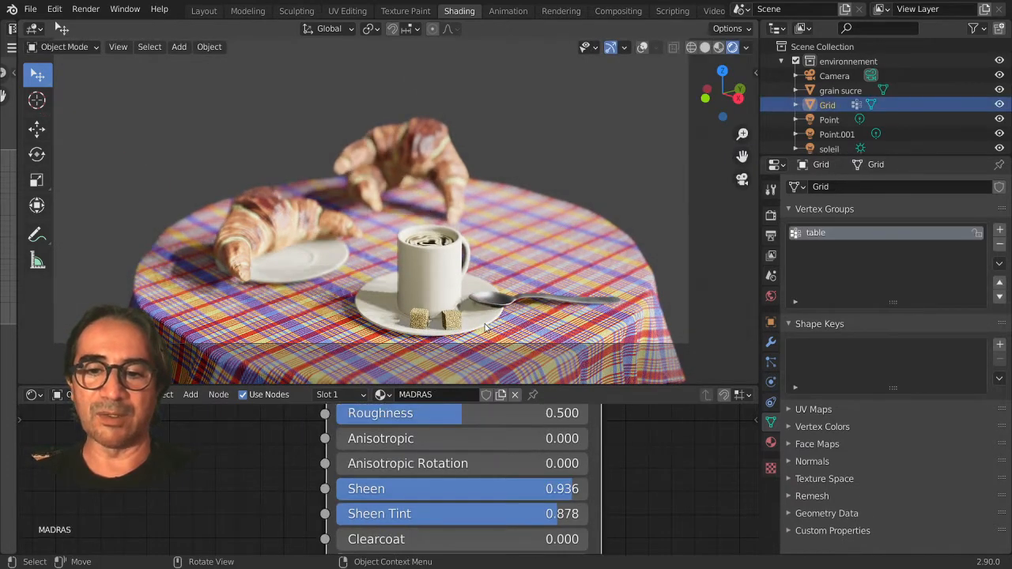
pyautogui.click(519, 301)
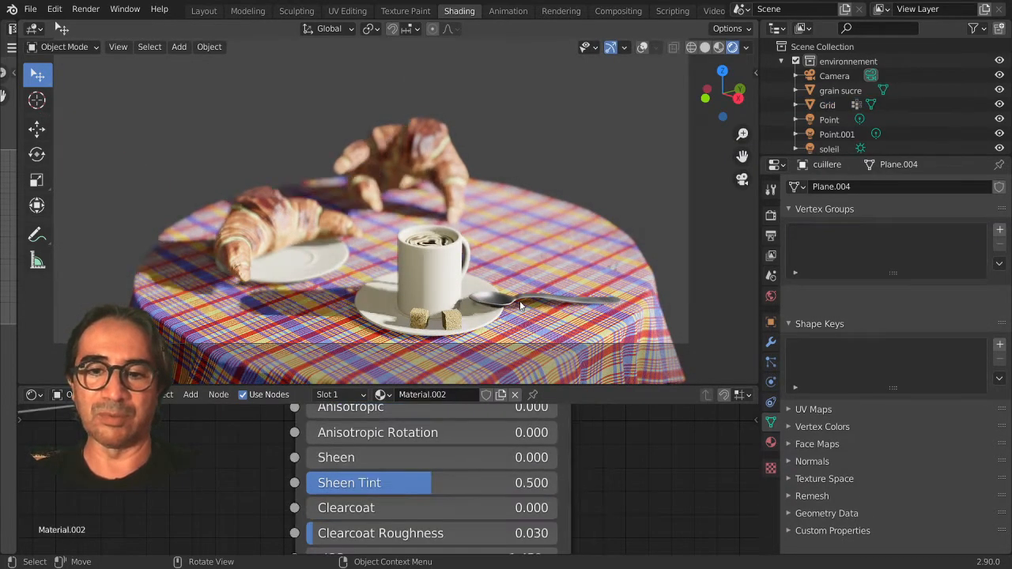
pyautogui.click(484, 322)
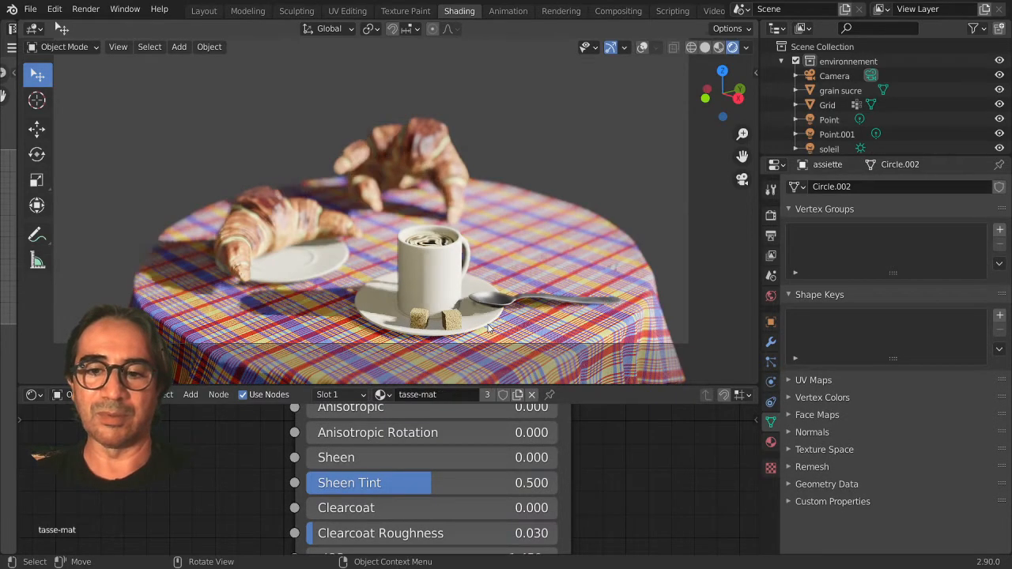
pyautogui.press('r')
pyautogui.press('z')
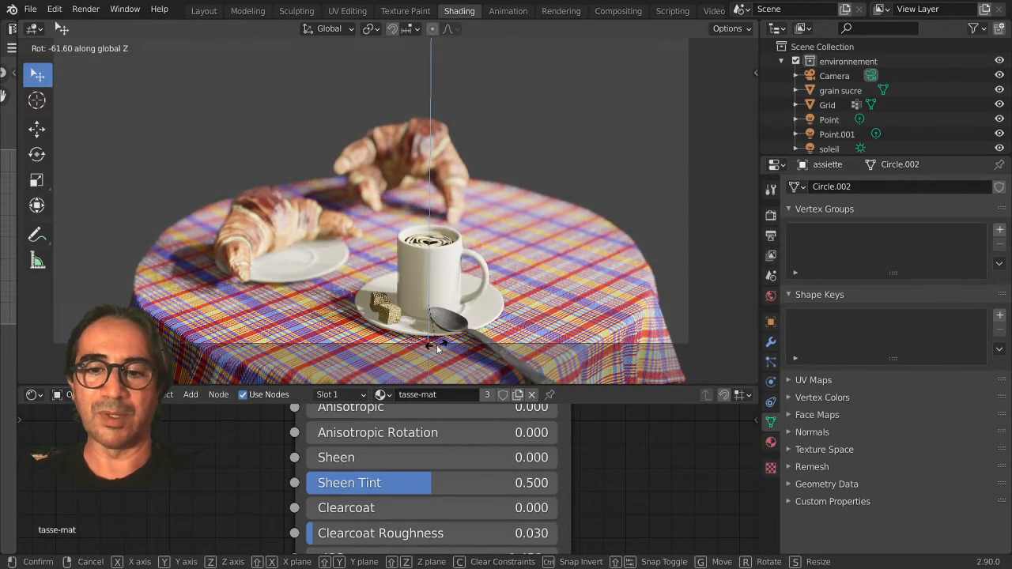
pyautogui.click(457, 344)
# Select the cup, turn on the viewport overlays and create a custom transform orientation named tasse from it.
pyautogui.keyDown('shift'); pyautogui.moveTo(478, 349); pyautogui.dragTo(473, 235, button='middle'); pyautogui.keyUp('shift')
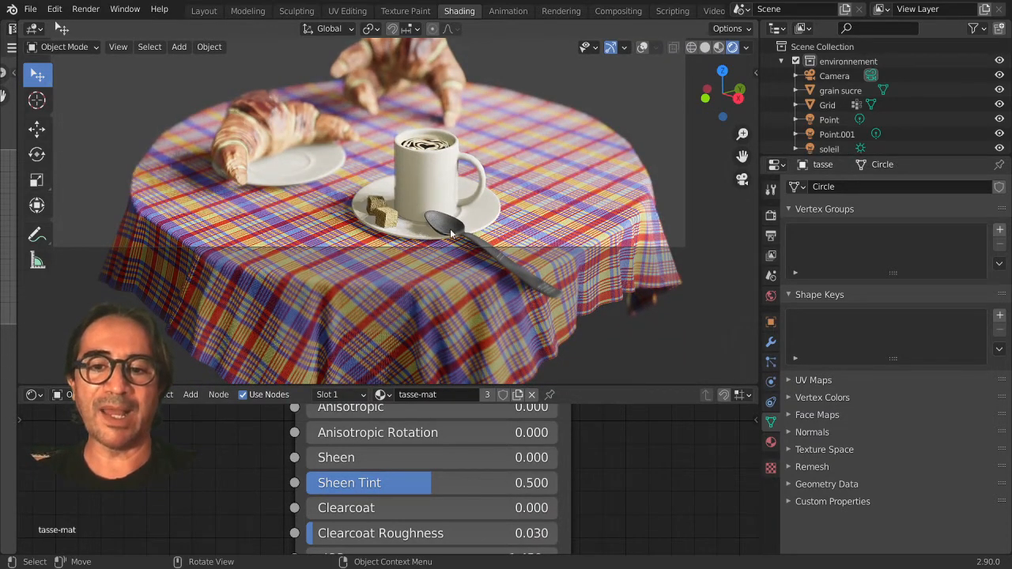
pyautogui.click(450, 229)
pyautogui.scroll(2, 450, 229)
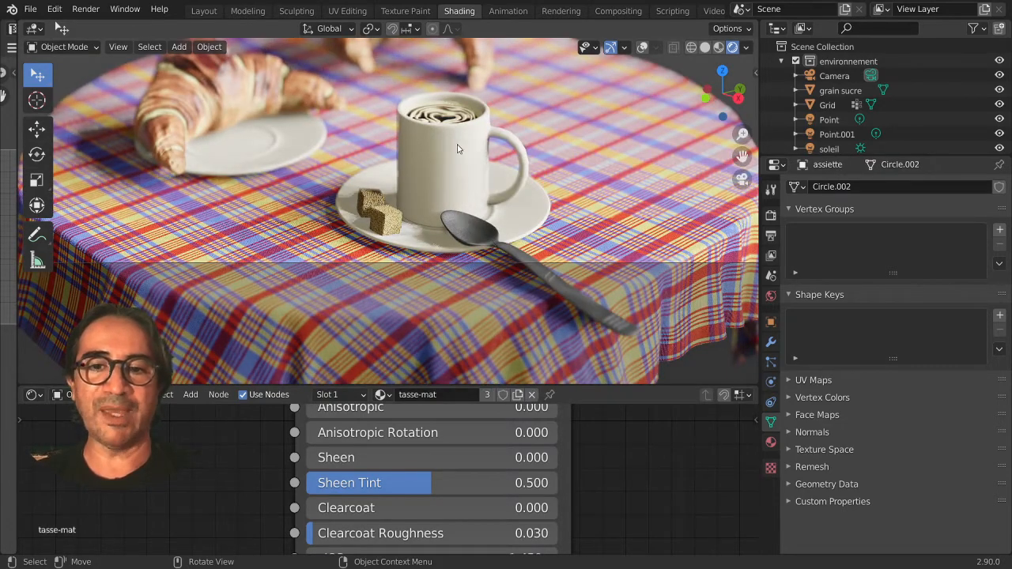
pyautogui.click(457, 148)
pyautogui.click(643, 46)
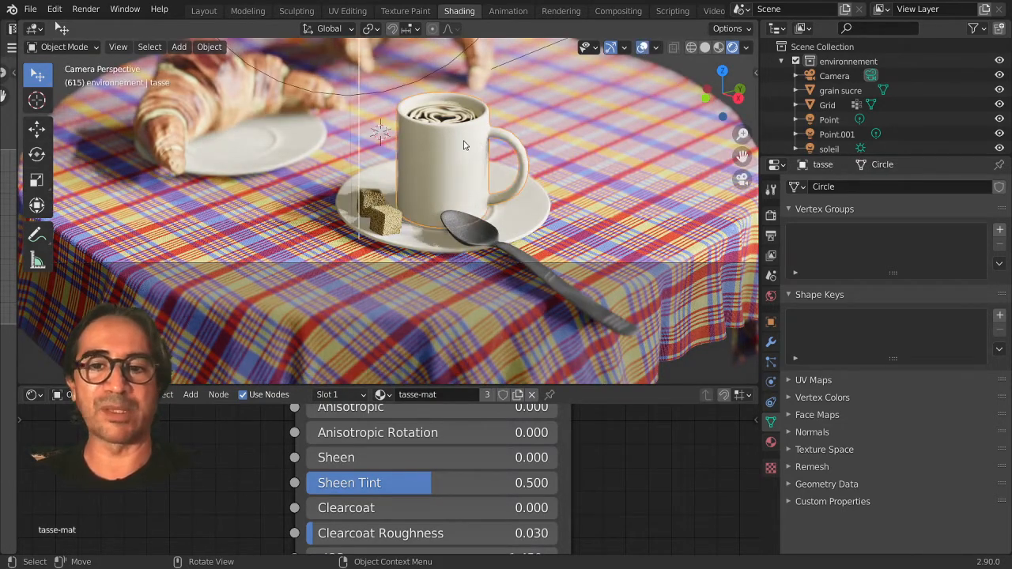
pyautogui.click(487, 154)
pyautogui.click(486, 154)
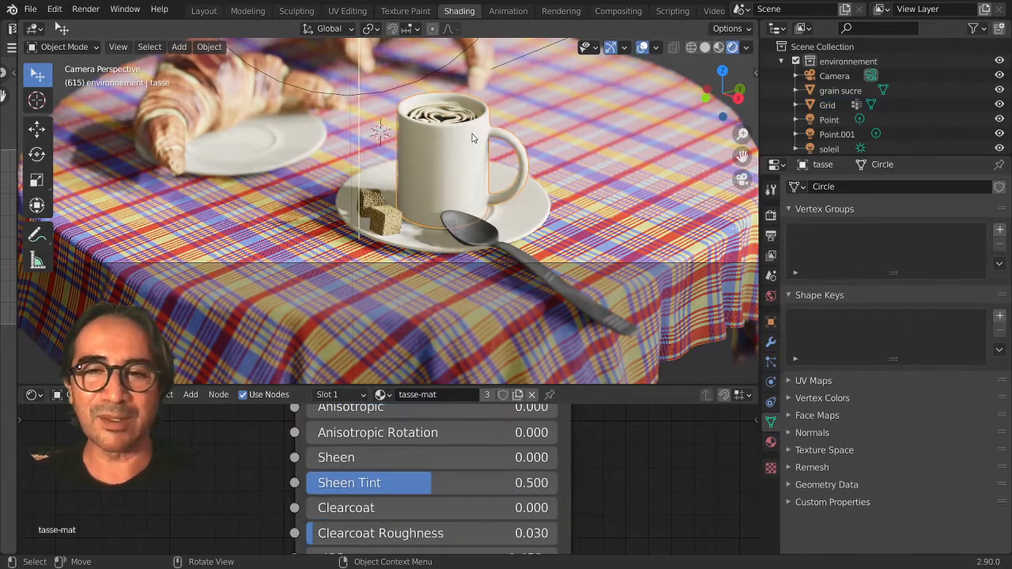
pyautogui.click(372, 29)
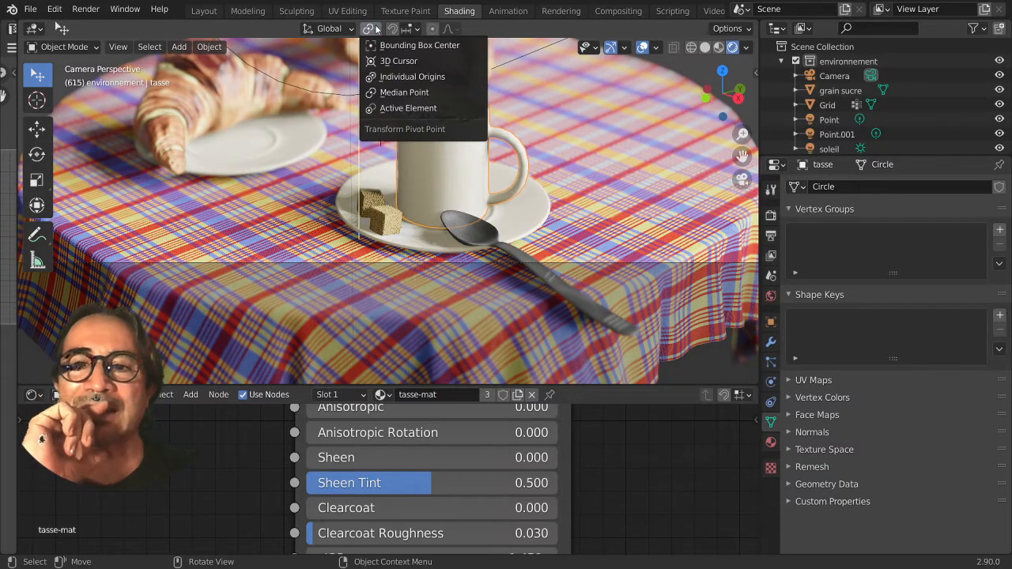
pyautogui.click(348, 29)
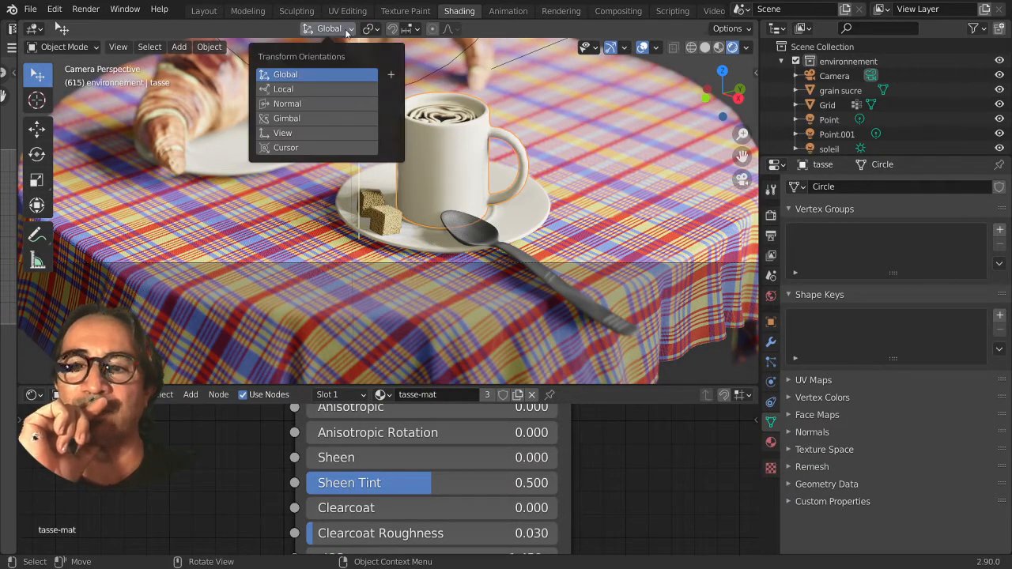
pyautogui.click(390, 73)
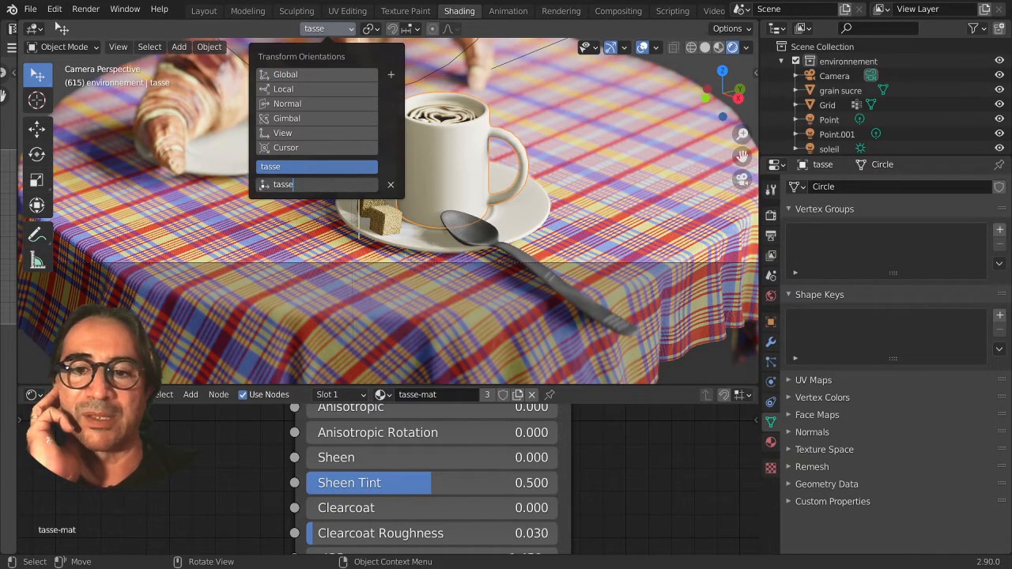
pyautogui.click(491, 219)
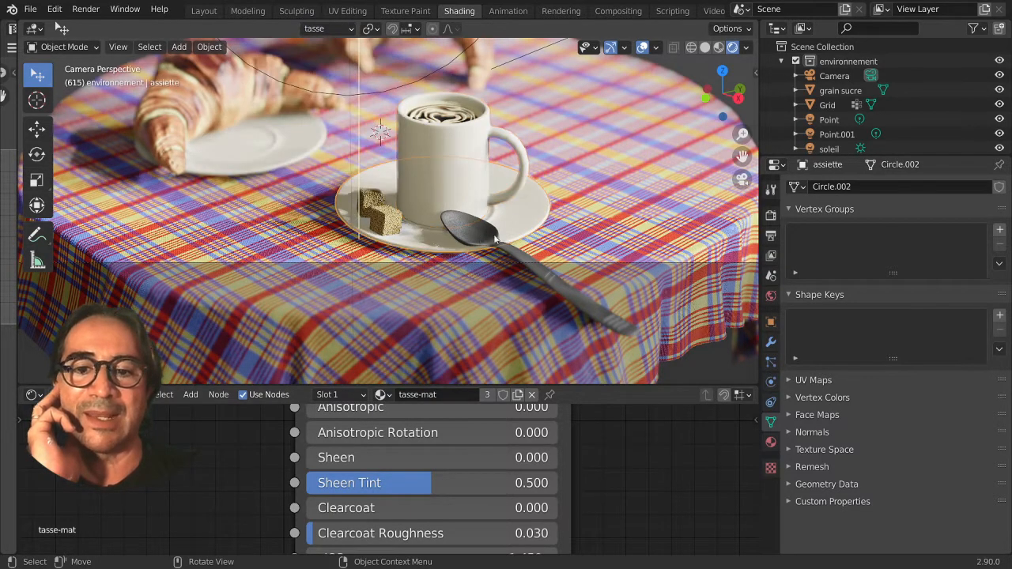
pyautogui.click(507, 230)
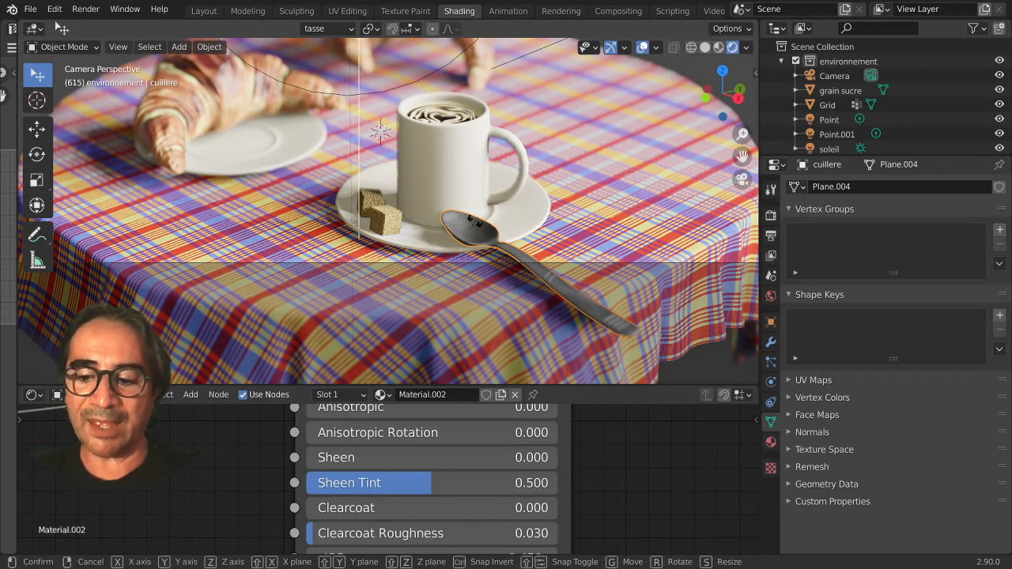
pyautogui.press('r')
pyautogui.press('z')
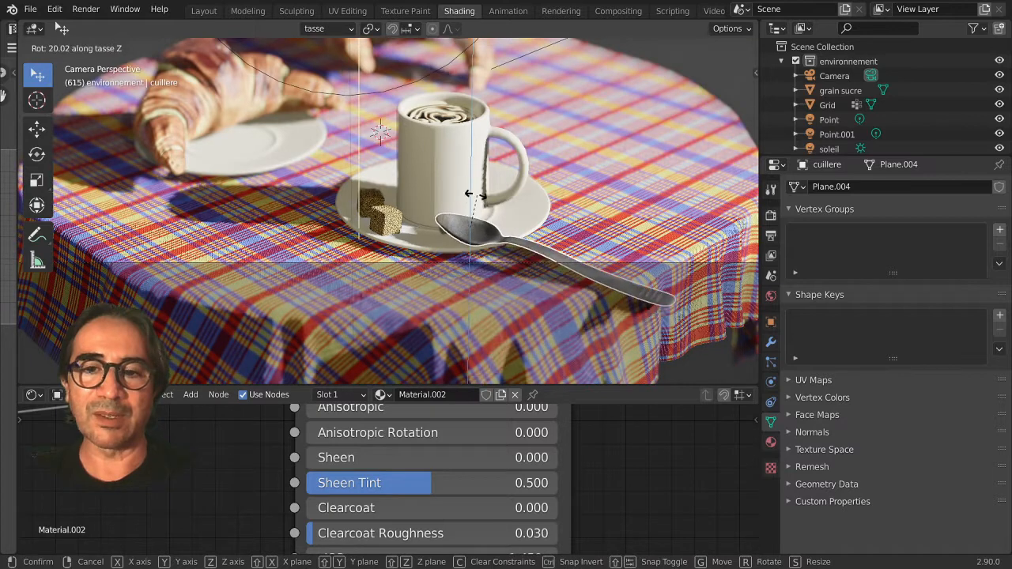
pyautogui.rightClick(465, 167)
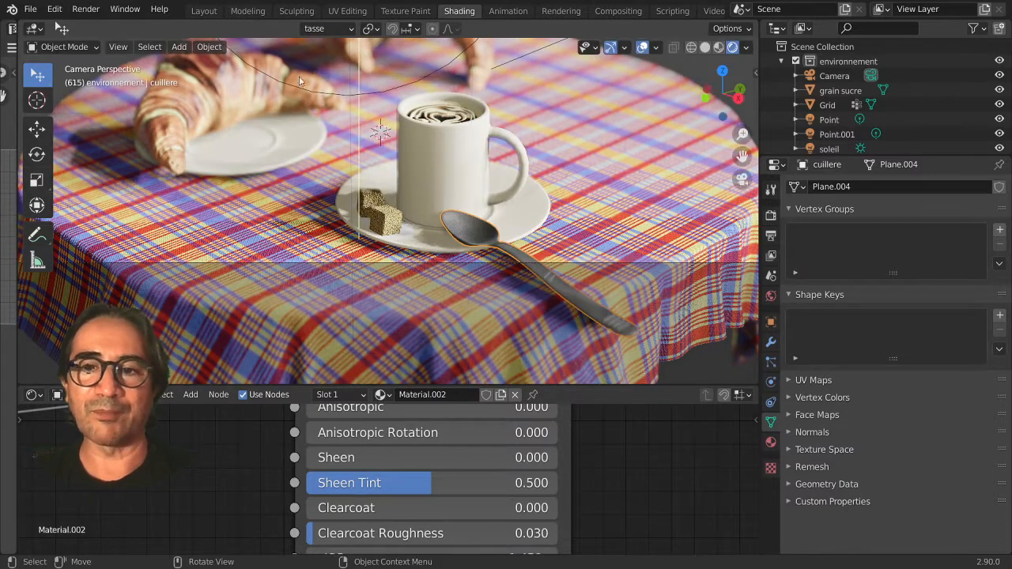
# Rotate the spoon (cuillere) about 53 degrees around the Z axis of the tasse orientation.
pyautogui.click(374, 30)
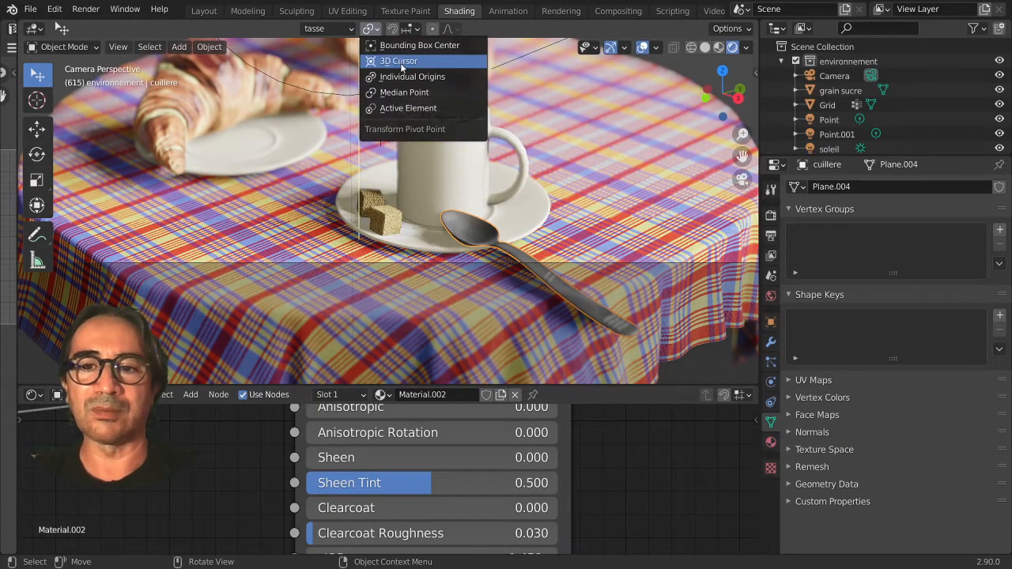
pyautogui.click(326, 28)
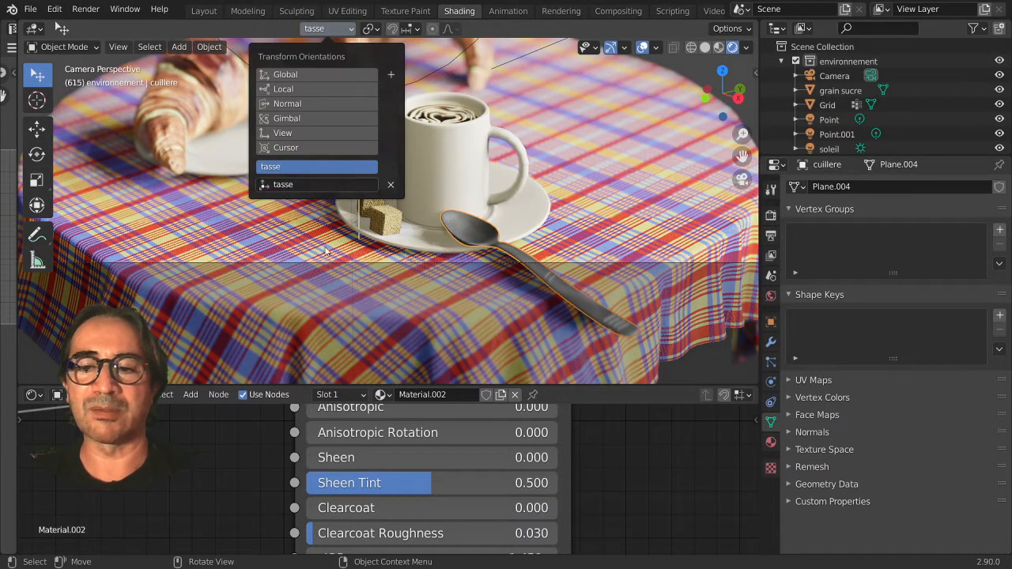
pyautogui.press('r')
pyautogui.press('z')
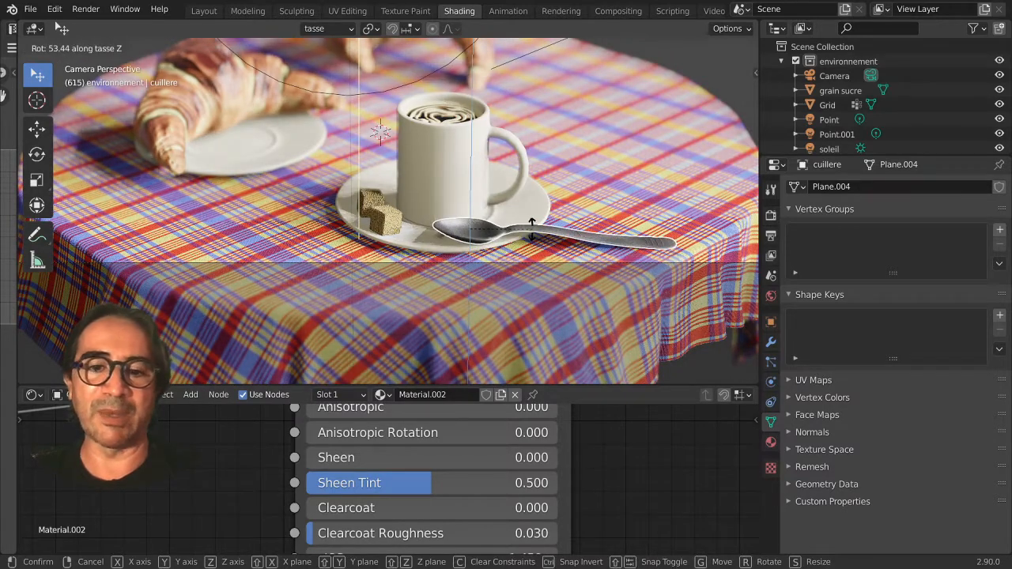
pyautogui.click(531, 228)
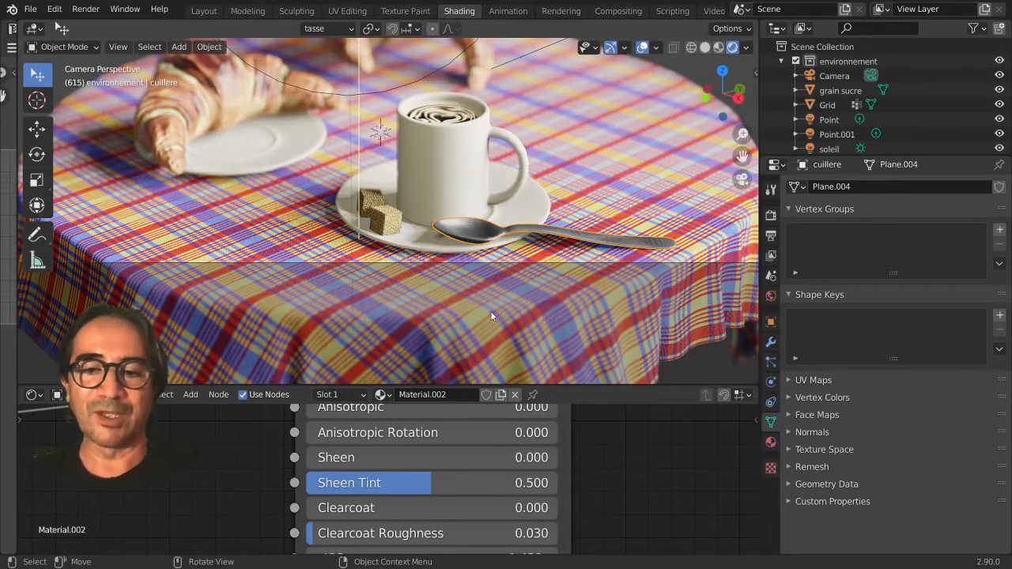
# Rotate the spoon again so its handle points toward the front edge of the table.
pyautogui.press('r')
pyautogui.press('x')
pyautogui.press('x')
pyautogui.click(430, 263)
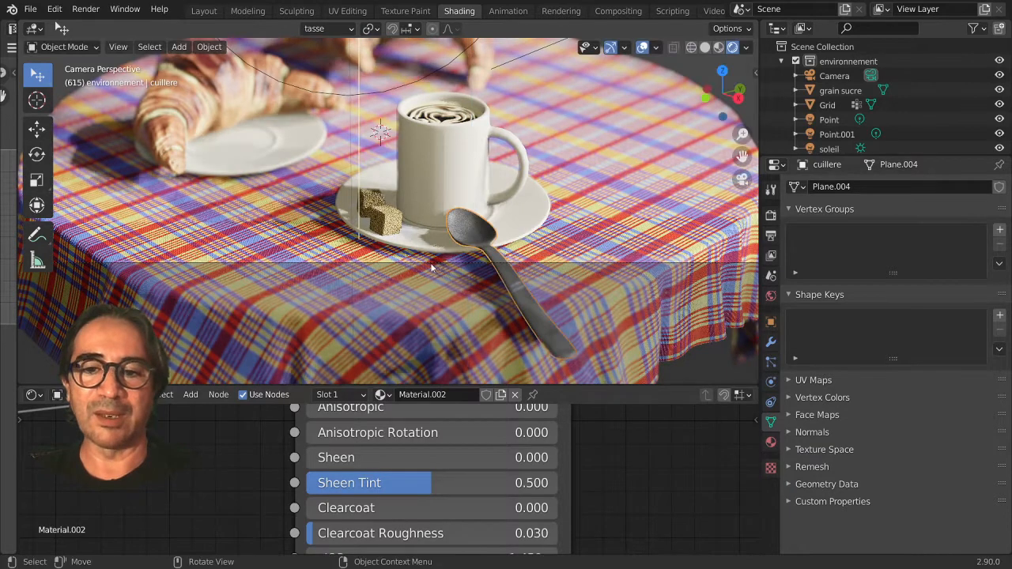
# Select the cup (tasse) and snap the 3D cursor to its origin.
pyautogui.click(446, 160)
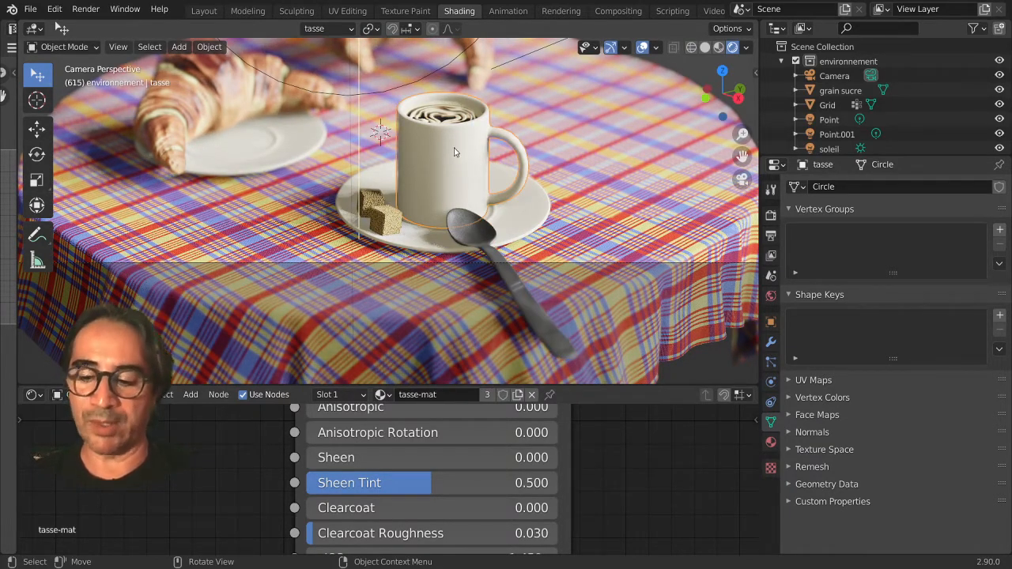
pyautogui.hotkey('shift', 's')
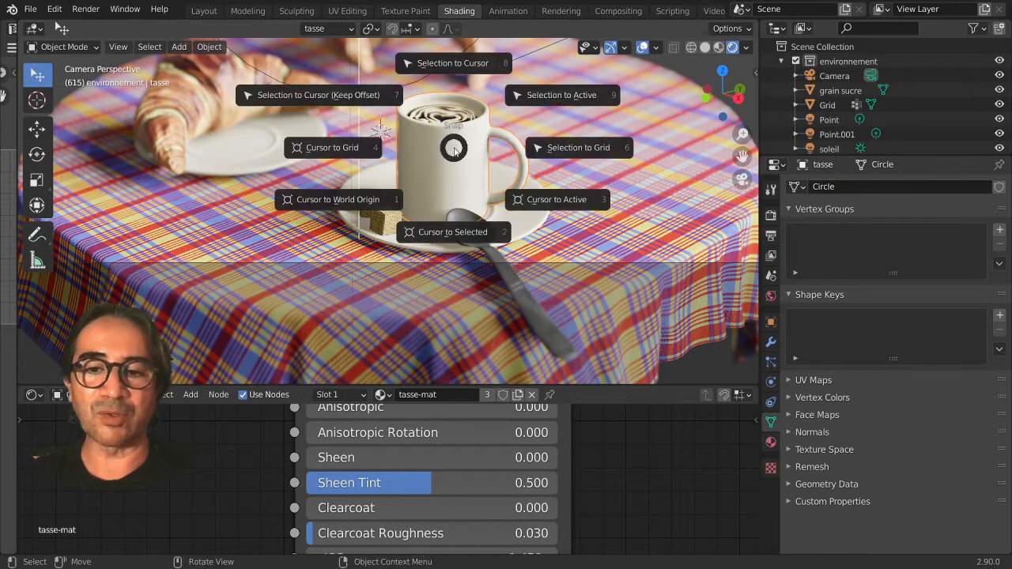
pyautogui.click(435, 234)
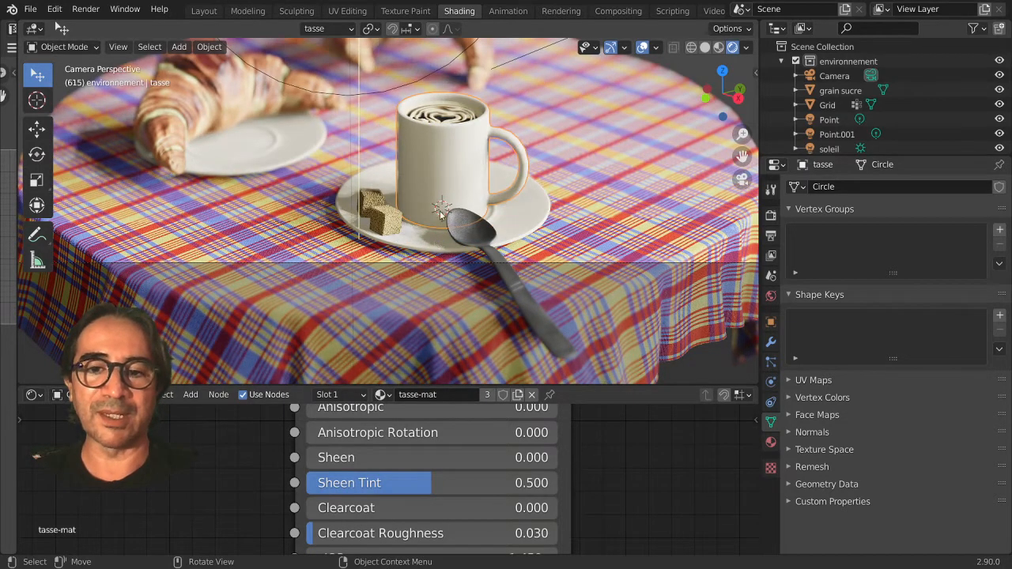
# Select the spoon, set the transform pivot point to 3D Cursor and rotate it about 93 degrees around the tasse Z axis.
pyautogui.click(479, 236)
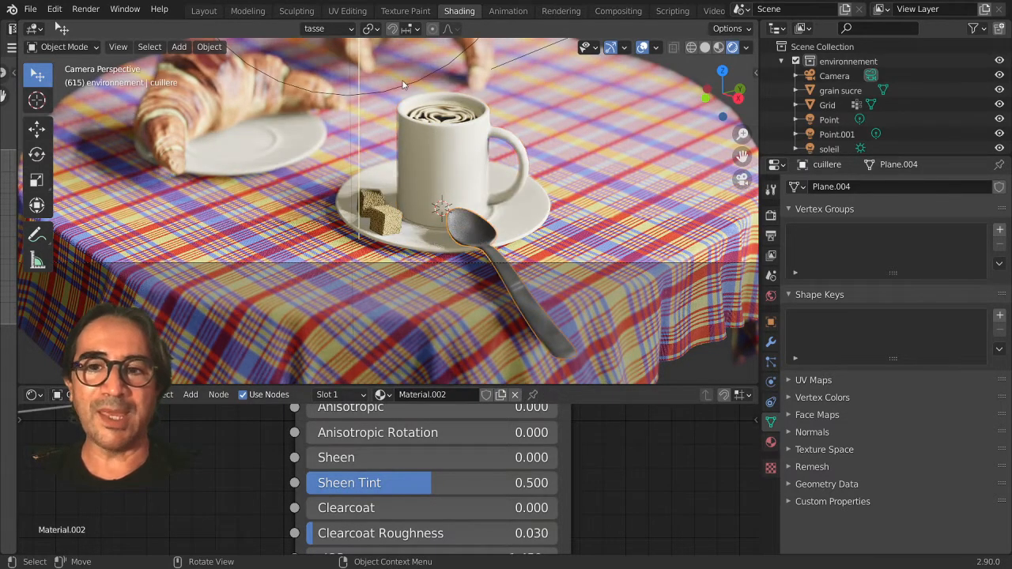
pyautogui.click(372, 29)
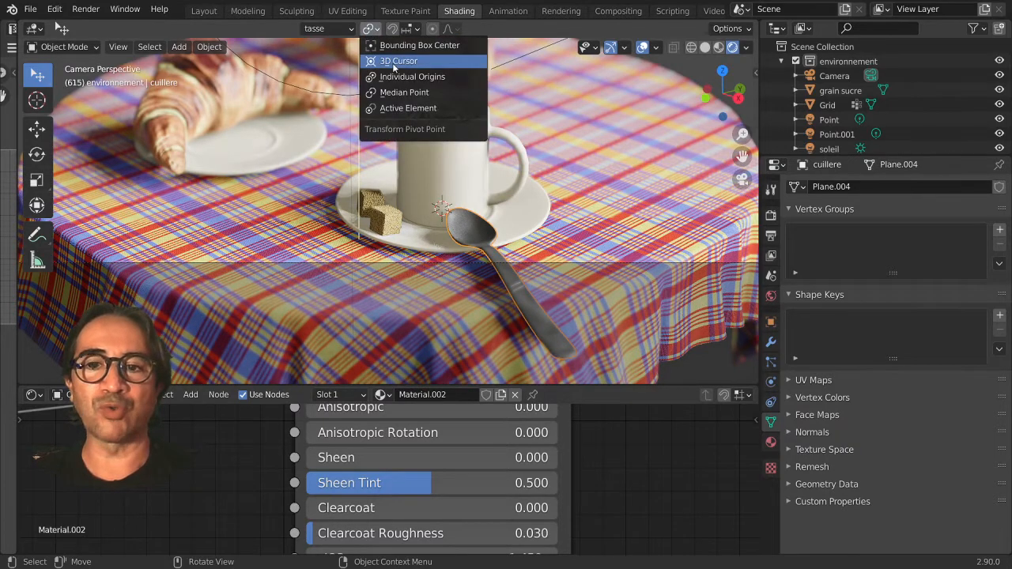
pyautogui.click(394, 60)
pyautogui.press('r')
pyautogui.press('z')
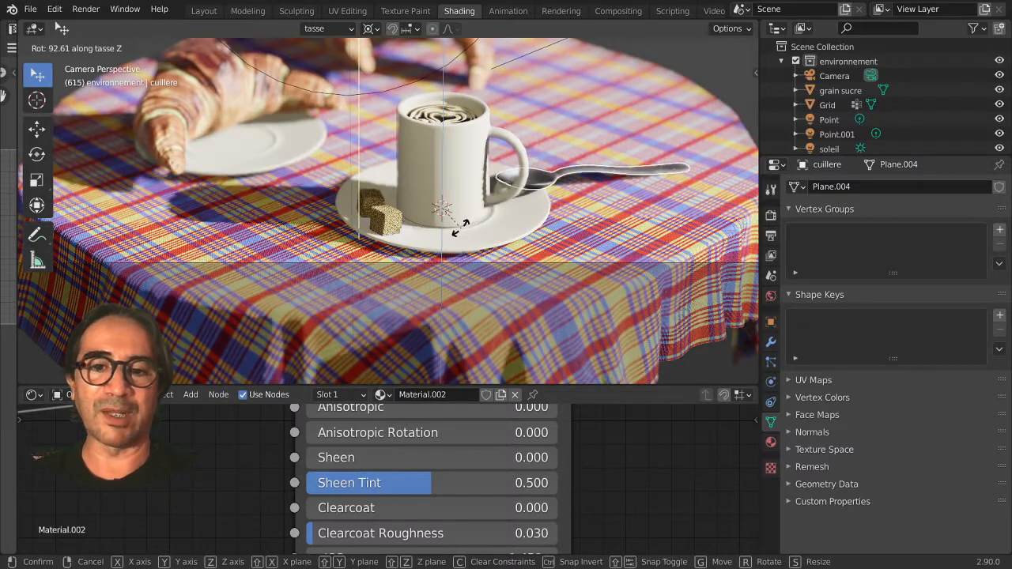
pyautogui.click(457, 225)
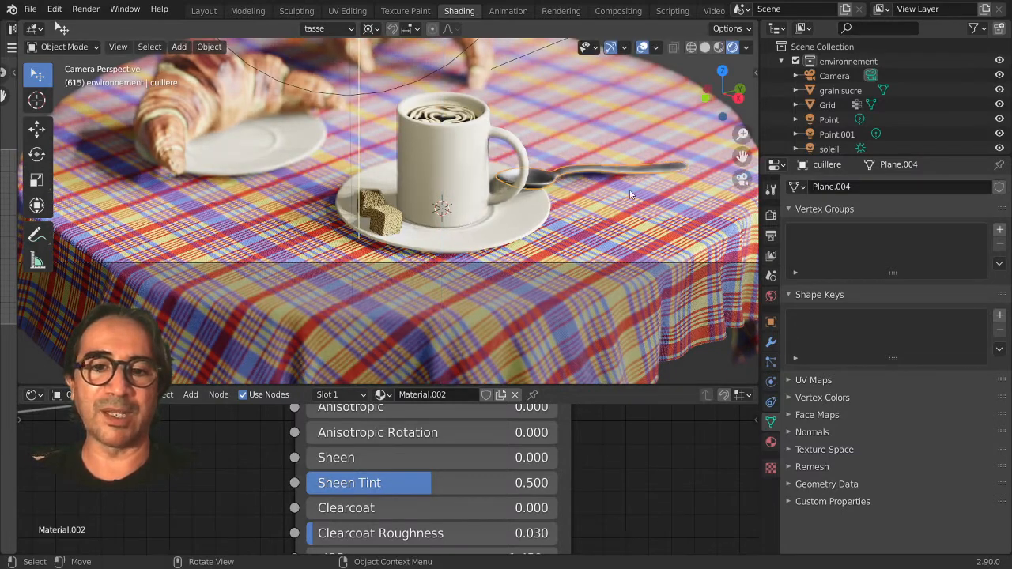
# Set the camera's depth of field F-Stop to 1.0.
pyautogui.scroll(-3, 628, 169)
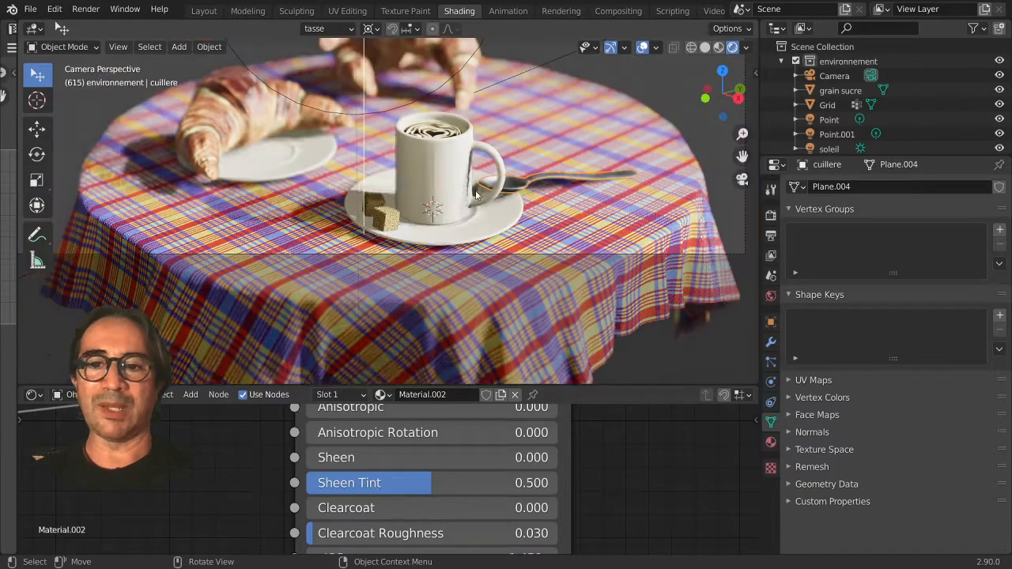
pyautogui.keyDown('shift'); pyautogui.moveTo(444, 300); pyautogui.dragTo(451, 342, button='middle'); pyautogui.keyUp('shift')
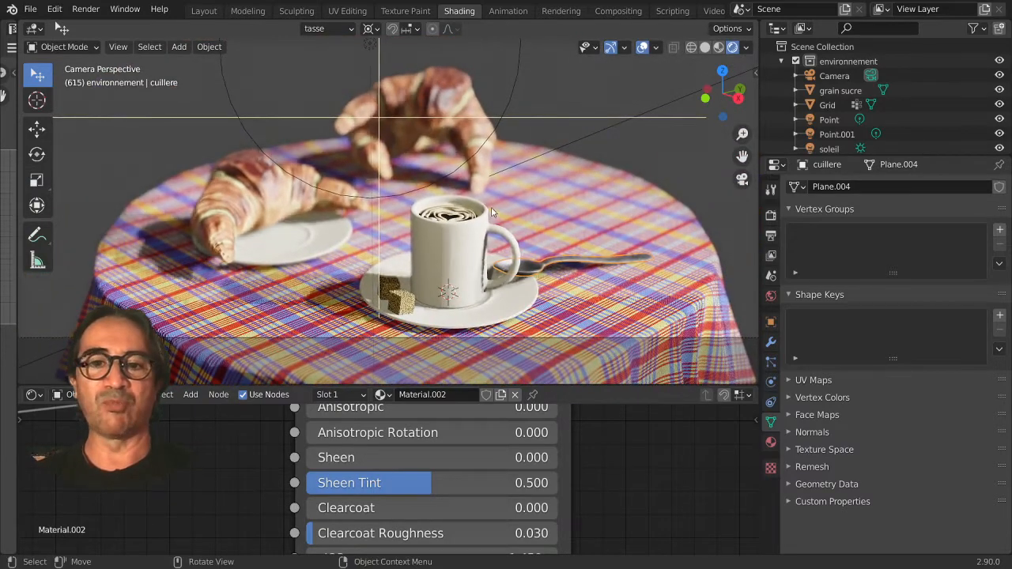
pyautogui.click(501, 102)
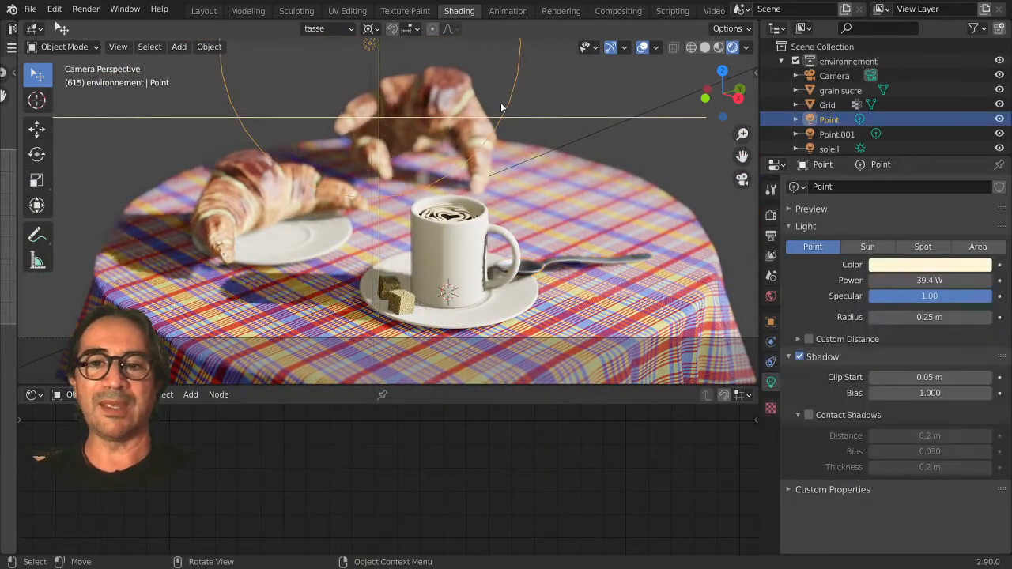
pyautogui.keyDown('shift'); pyautogui.moveTo(481, 170); pyautogui.dragTo(484, 204, button='middle'); pyautogui.keyUp('shift')
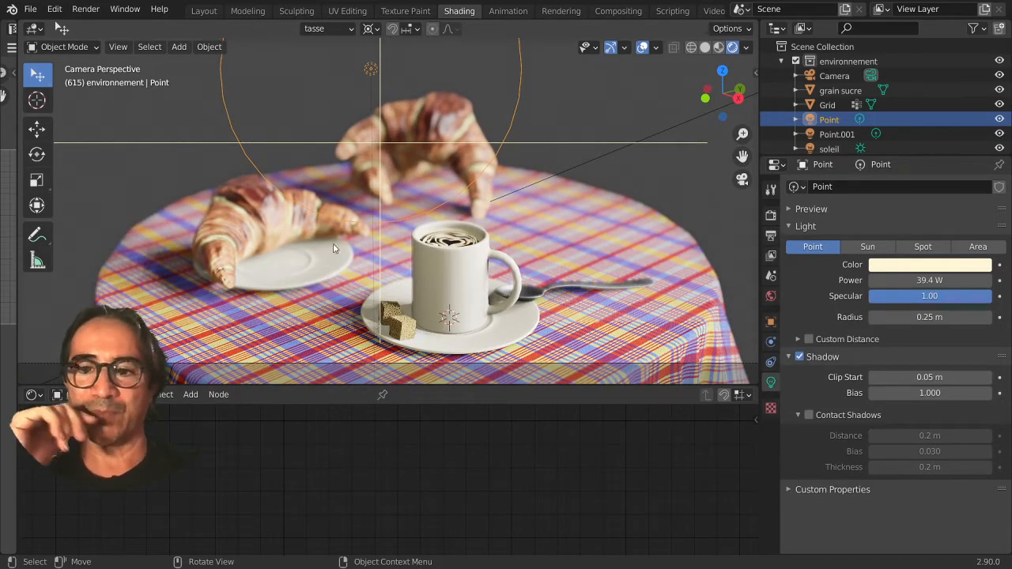
pyautogui.click(834, 75)
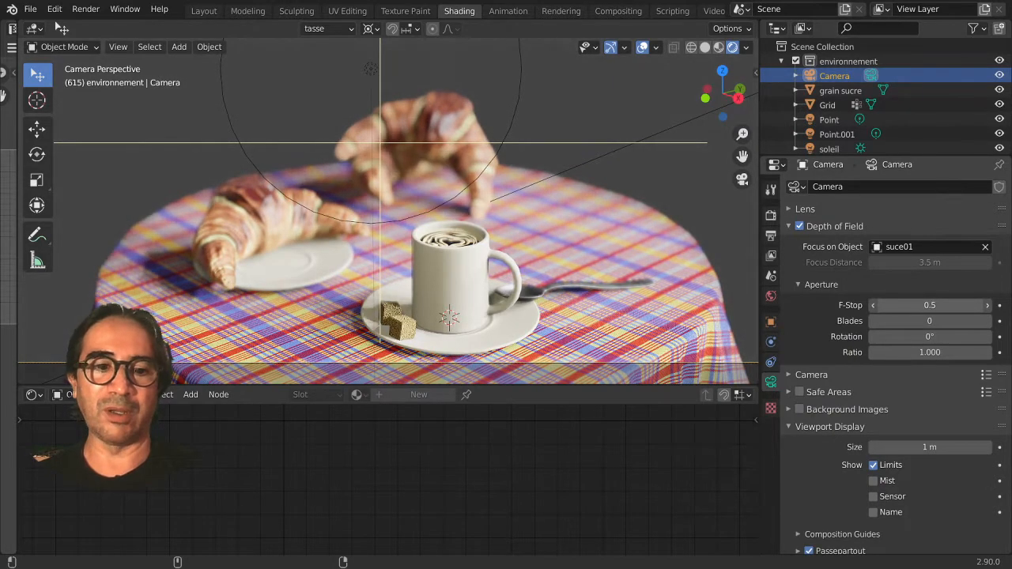
pyautogui.click(986, 306)
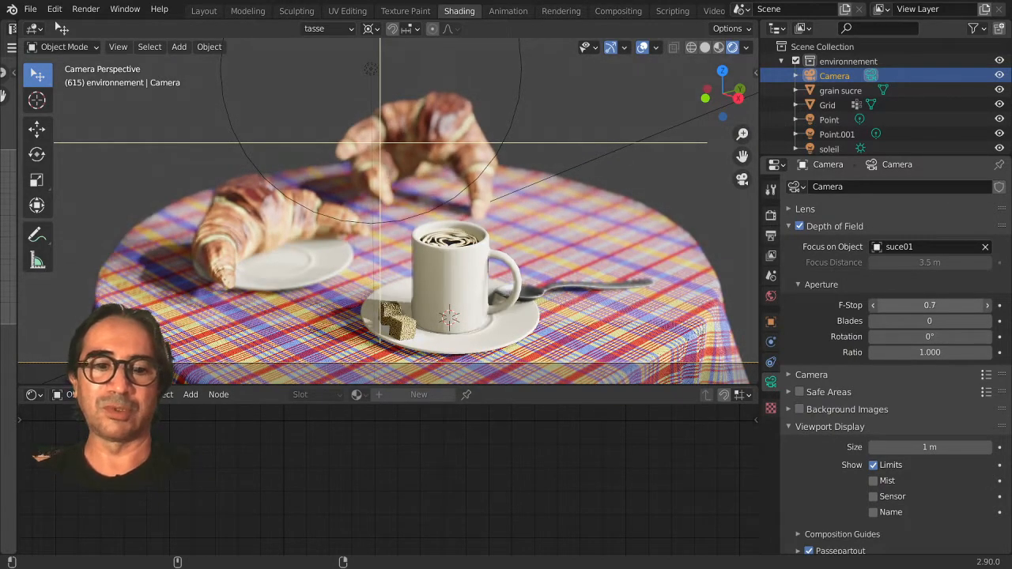
pyautogui.click(987, 306)
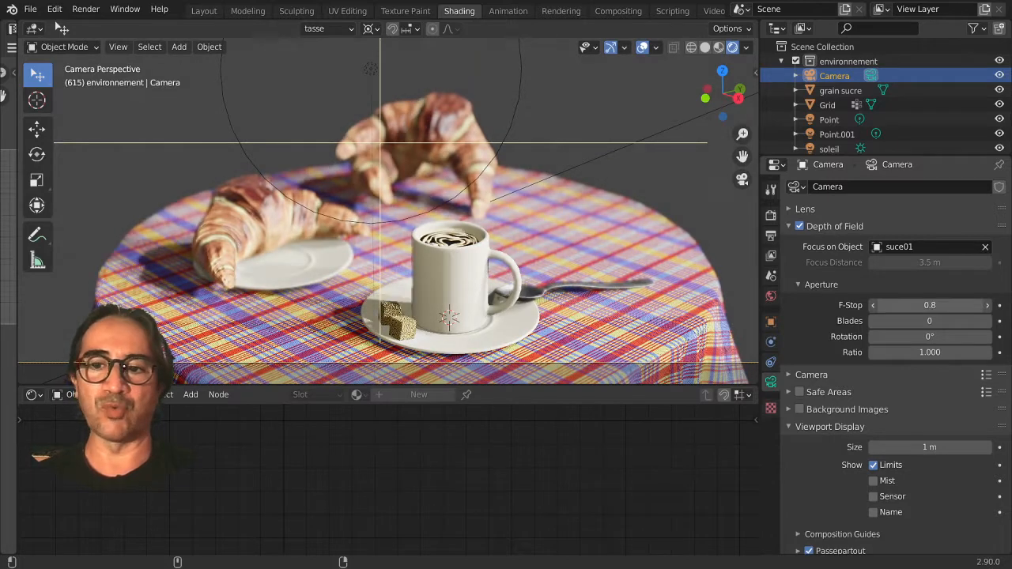
pyautogui.click(987, 306)
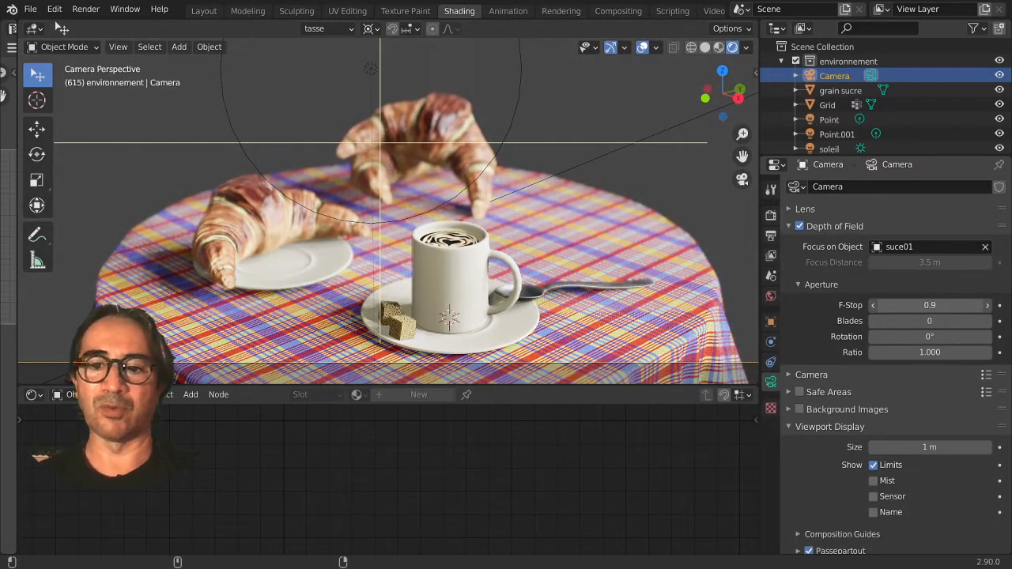
pyautogui.click(987, 305)
pyautogui.click(987, 305)
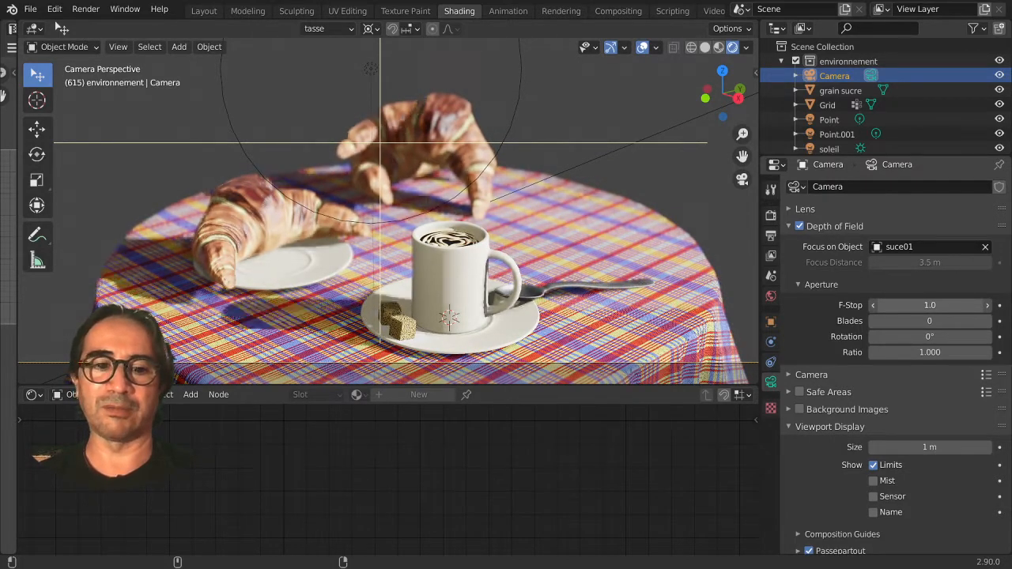
# Move the croissant plate (assiette.001) toward the front edge of the table, locking the tasse Z axis.
pyautogui.click(281, 276)
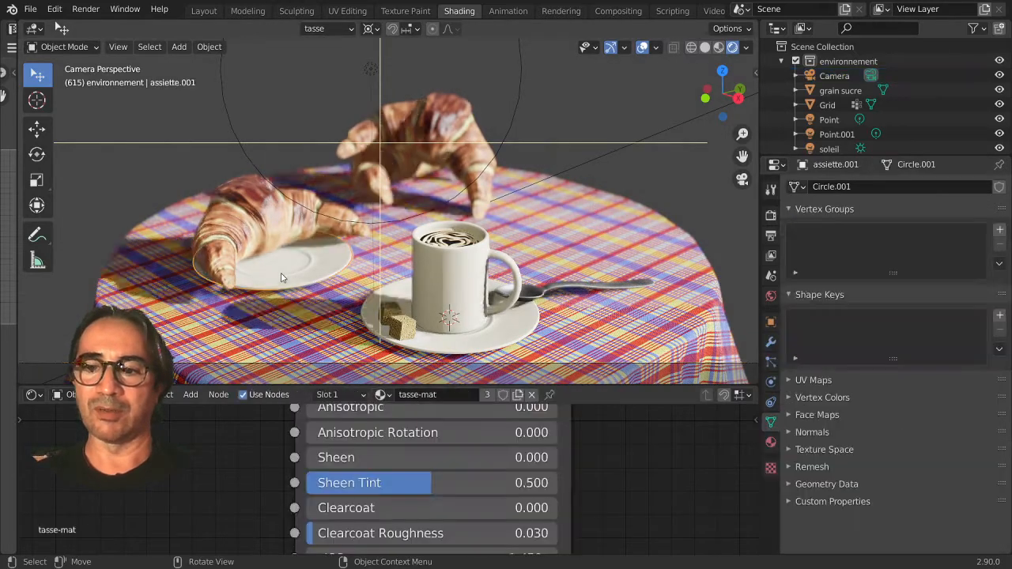
pyautogui.press('g')
pyautogui.hotkey('shift', 'z')
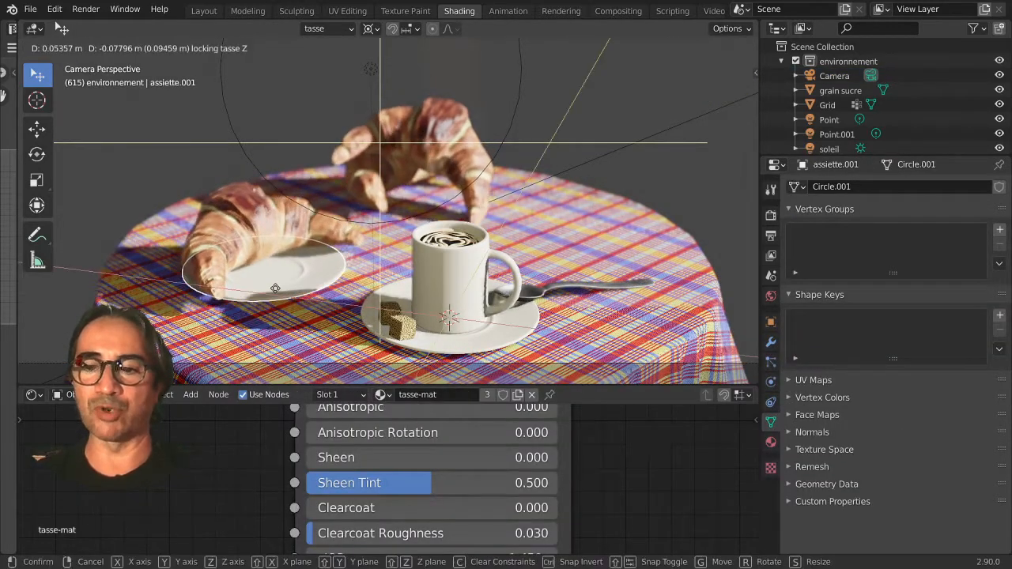
pyautogui.click(269, 307)
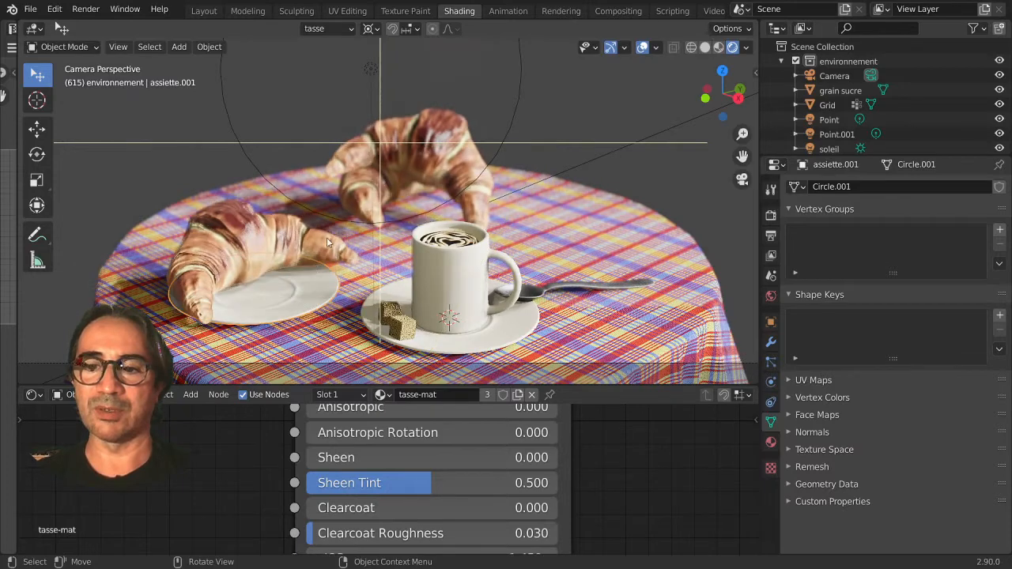
# Move croissant.001 slightly toward the back of the table without changing its height.
pyautogui.click(370, 209)
pyautogui.press('g')
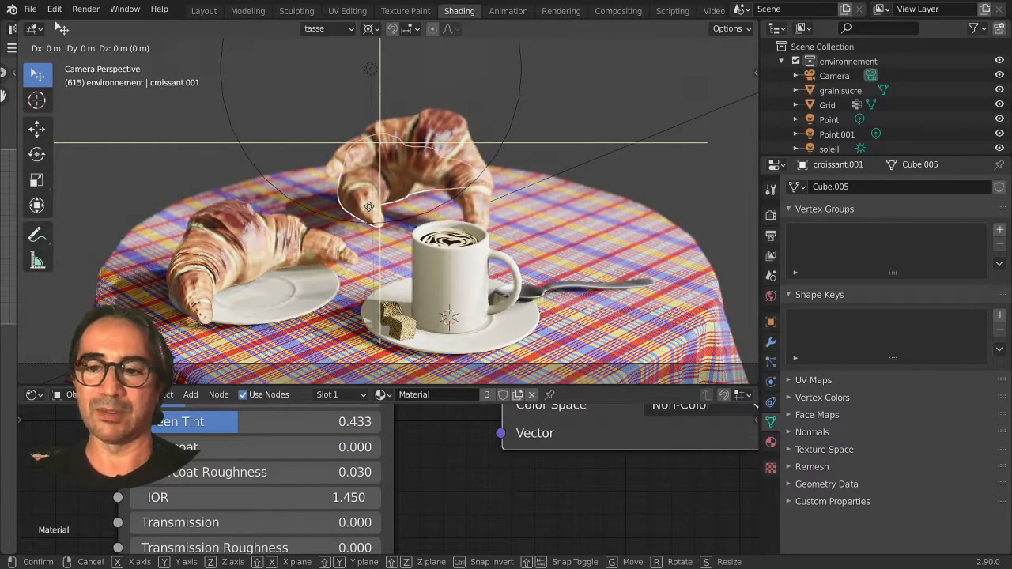
pyautogui.hotkey('shift', 'z')
pyautogui.click(383, 194)
pyautogui.click(444, 168)
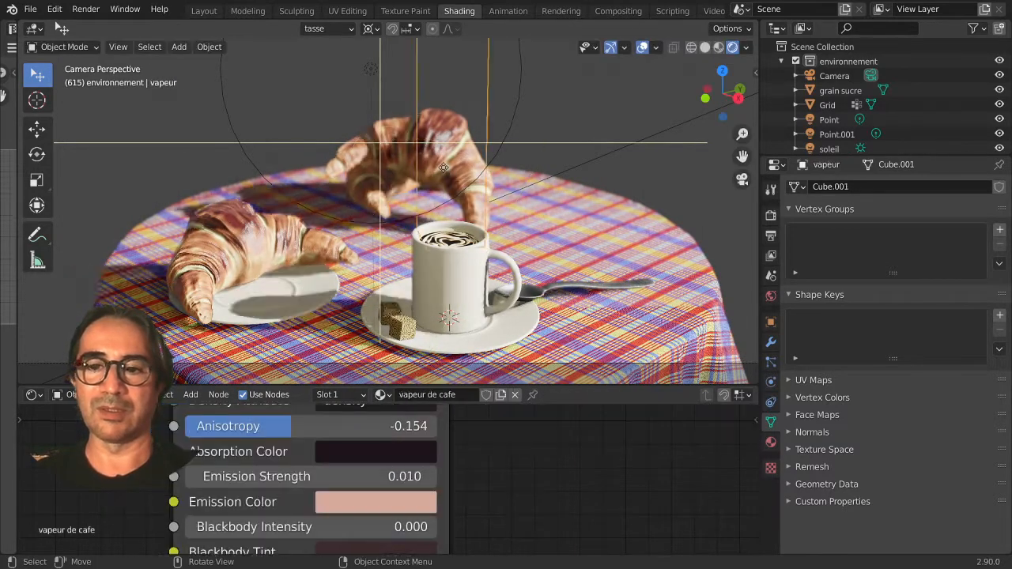
pyautogui.press('g')
pyautogui.press('z')
pyautogui.click(442, 167)
# Move croissant.002 farther toward the back of the table, behind croissant.001, locking the tasse Z axis.
pyautogui.click(341, 200)
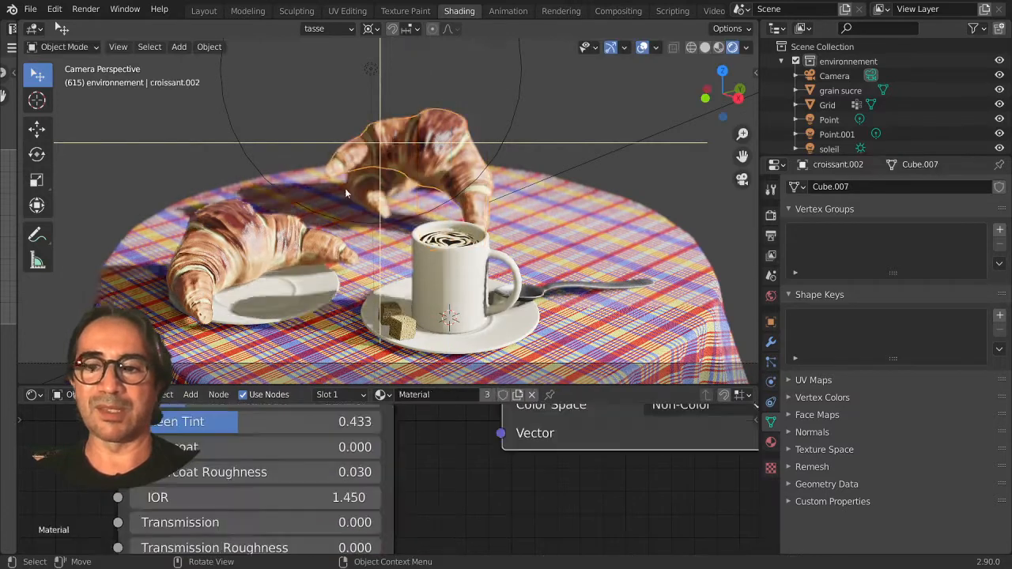
pyautogui.press('g')
pyautogui.hotkey('shift', 'z')
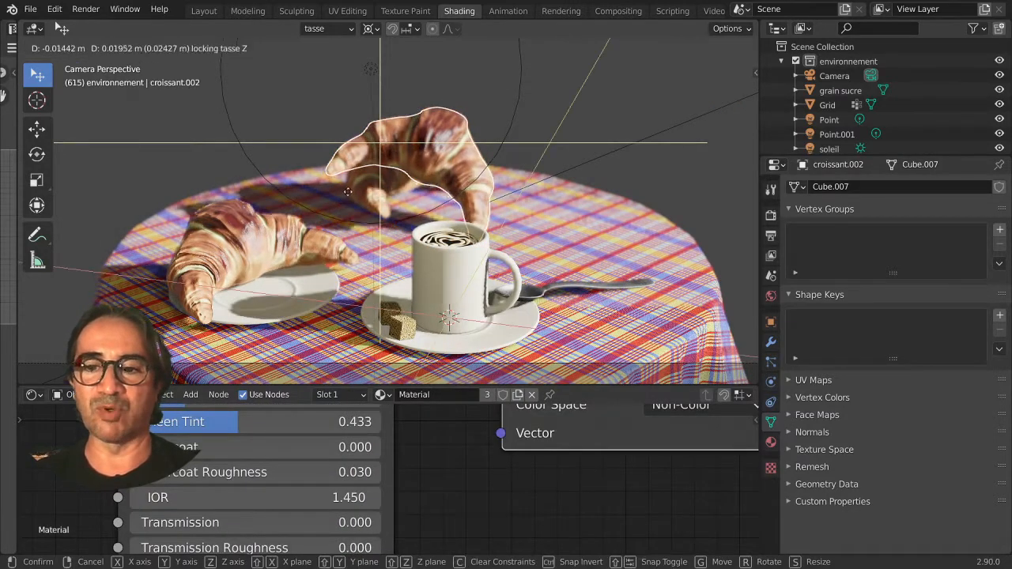
pyautogui.click(366, 153)
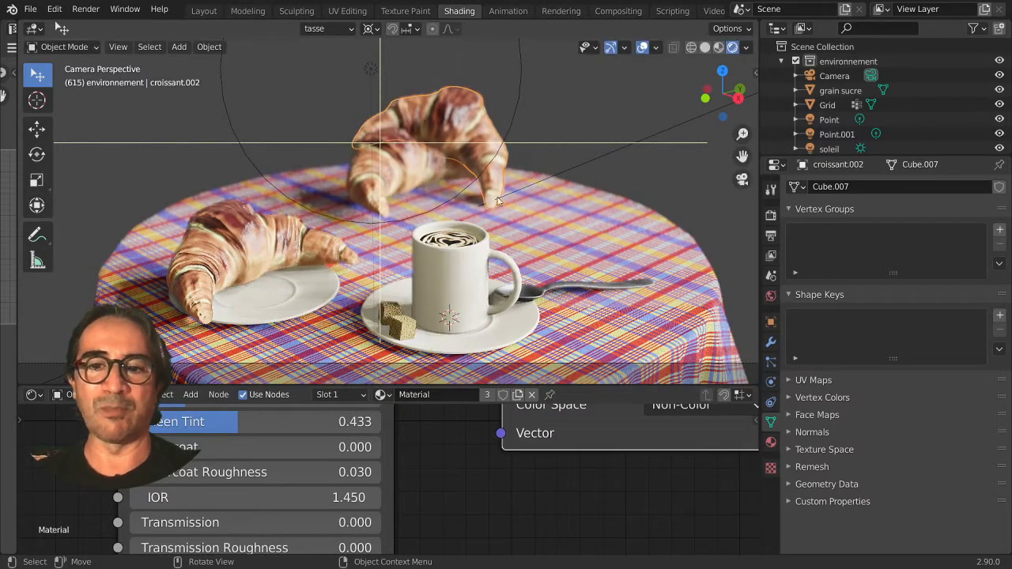
# Examine the camera composition and the placement of the lights around the table, including the Point light near the camera.
pyautogui.scroll(-1, 491, 251)
pyautogui.moveTo(484, 289)
pyautogui.keyDown('shift'); pyautogui.mouseDown(button='middle')
pyautogui.moveTo(484, 259)
pyautogui.moveTo(486, 302)
pyautogui.mouseUp(button='middle'); pyautogui.keyUp('shift')
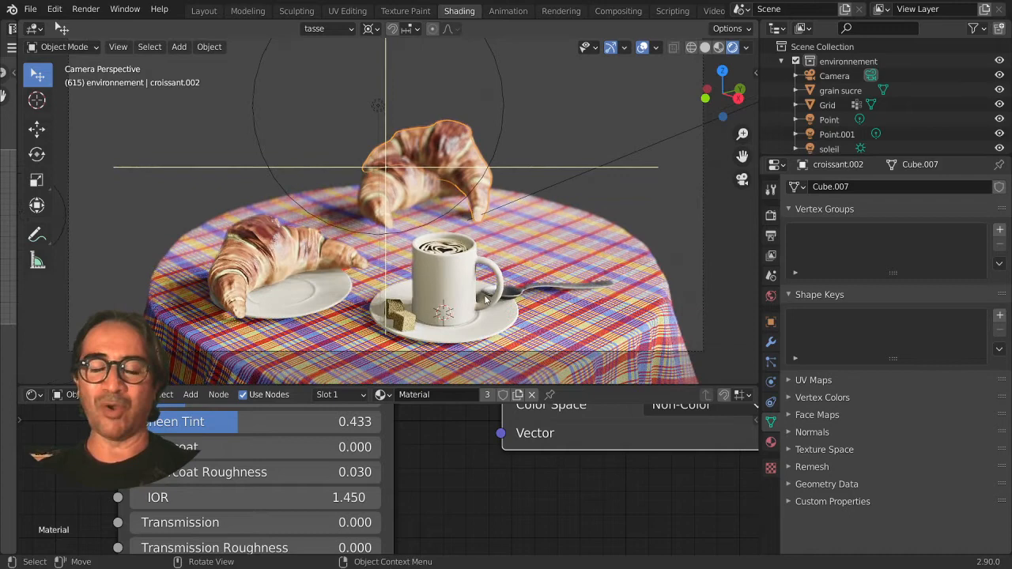
pyautogui.scroll(-1, 486, 301)
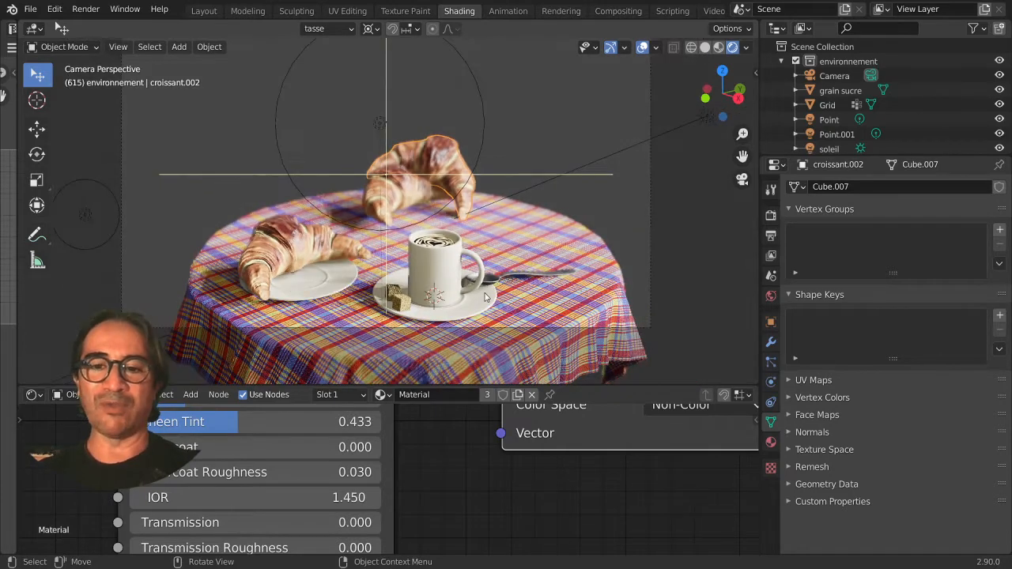
pyautogui.scroll(-1, 400, 243)
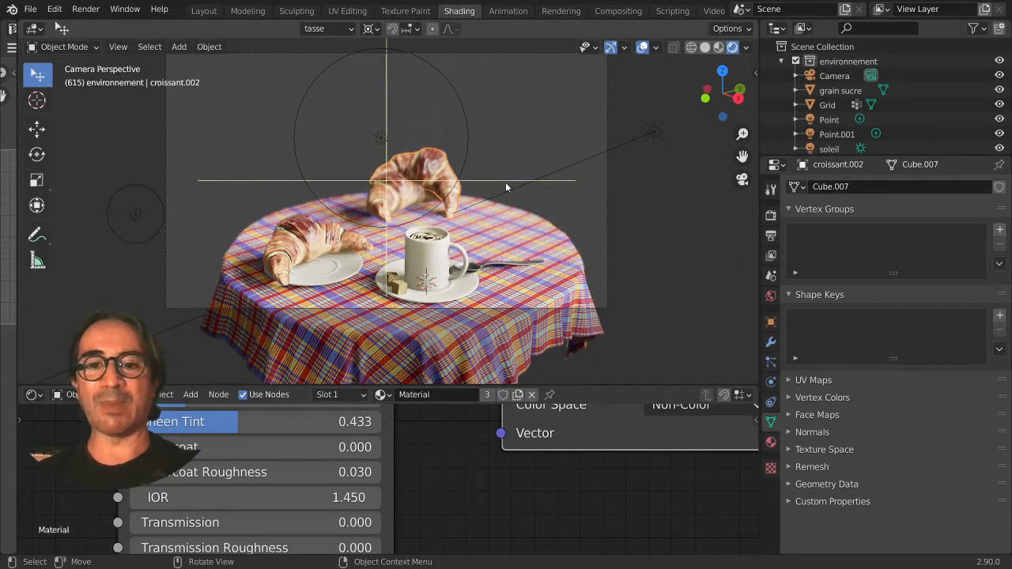
pyautogui.moveTo(506, 184); pyautogui.dragTo(488, 269, button='middle')
pyautogui.scroll(-6, 414, 260)
pyautogui.scroll(3, 436, 287)
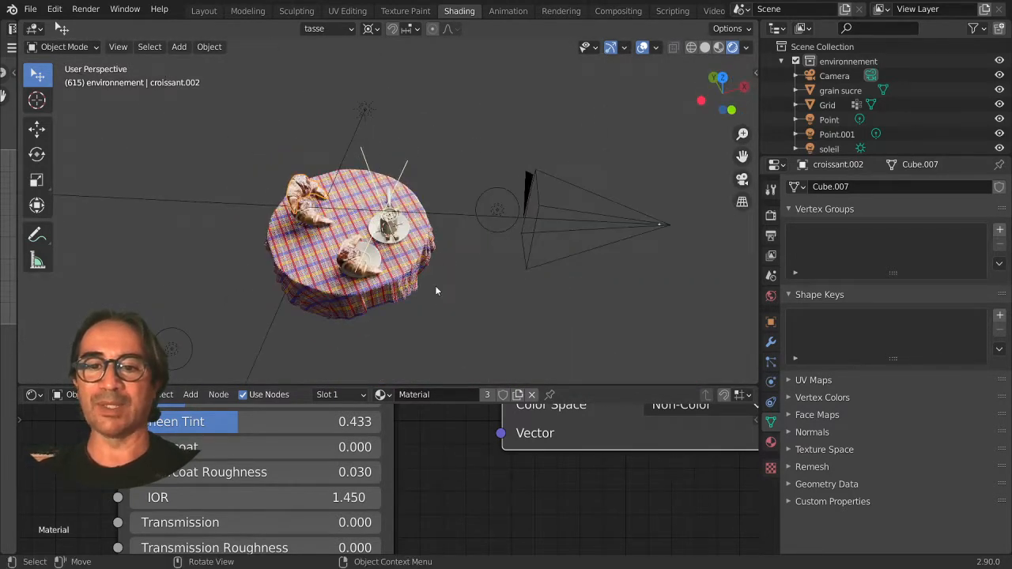
pyautogui.moveTo(435, 290); pyautogui.dragTo(475, 233, button='middle')
pyautogui.click(504, 189)
pyautogui.click(501, 176)
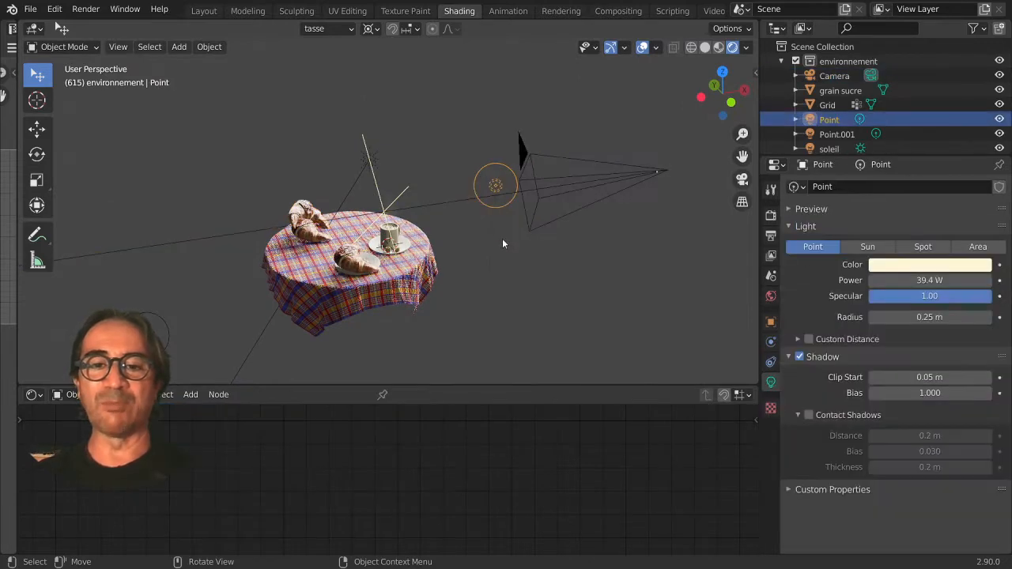
pyautogui.scroll(6, 502, 238)
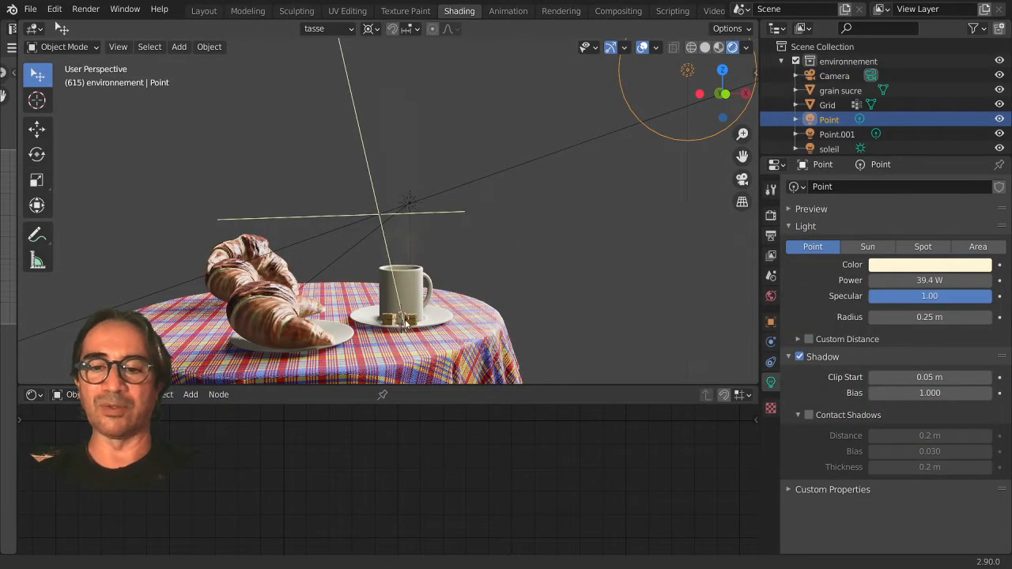
pyautogui.keyDown('shift'); pyautogui.moveTo(405, 323); pyautogui.dragTo(402, 238, button='middle'); pyautogui.keyUp('shift')
pyautogui.scroll(2, 402, 230)
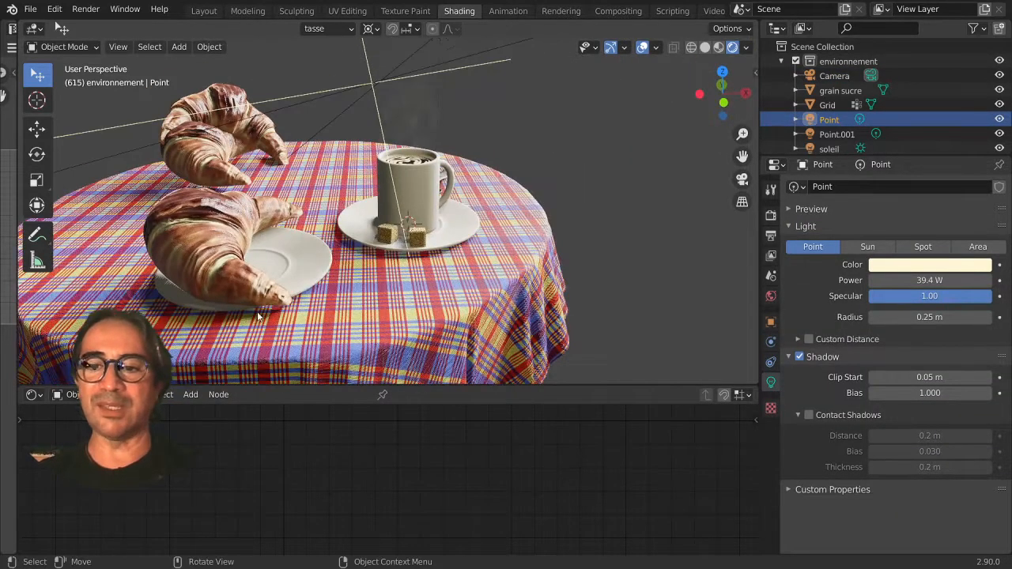
pyautogui.scroll(-4, 258, 316)
pyautogui.moveTo(257, 316); pyautogui.dragTo(219, 259, button='middle')
# Move the Point.001 light closer to the table, beside the plated croissant, adjusting its position from two viewing angles.
pyautogui.click(132, 294)
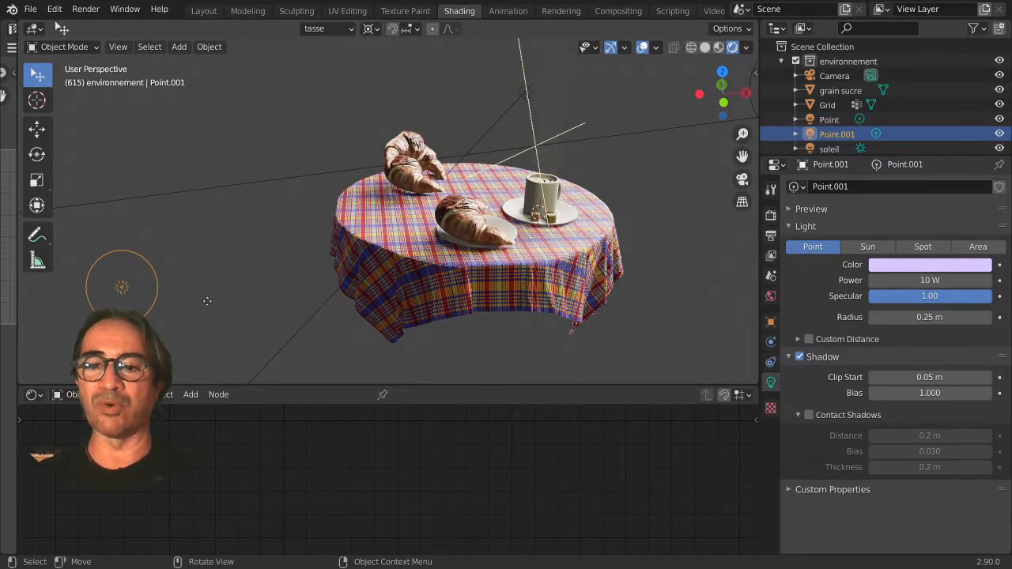
pyautogui.press('g')
pyautogui.click(372, 267)
pyautogui.moveTo(373, 268); pyautogui.dragTo(462, 229, button='middle')
pyautogui.press('g')
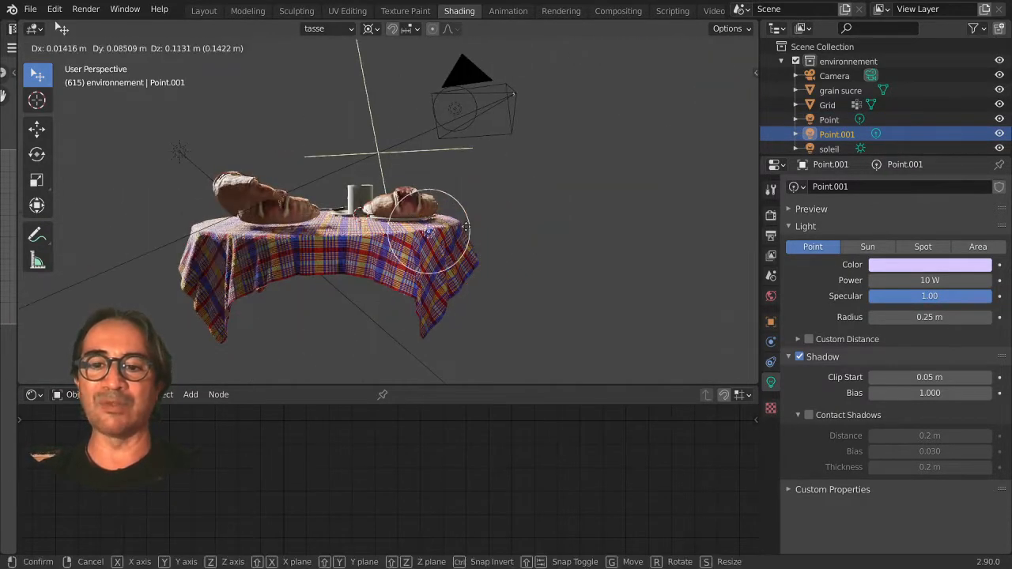
pyautogui.click(498, 261)
pyautogui.moveTo(498, 261); pyautogui.dragTo(311, 280, button='middle')
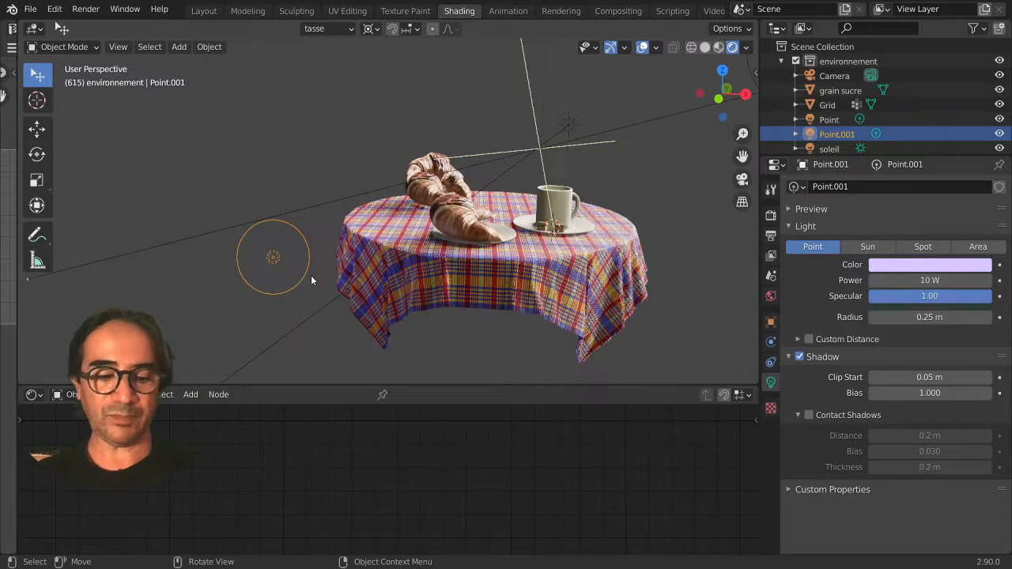
# Raise the Point.001 light's power to 53 W while checking the camera view.
pyautogui.press('KP_0')
pyautogui.scroll(4, 313, 237)
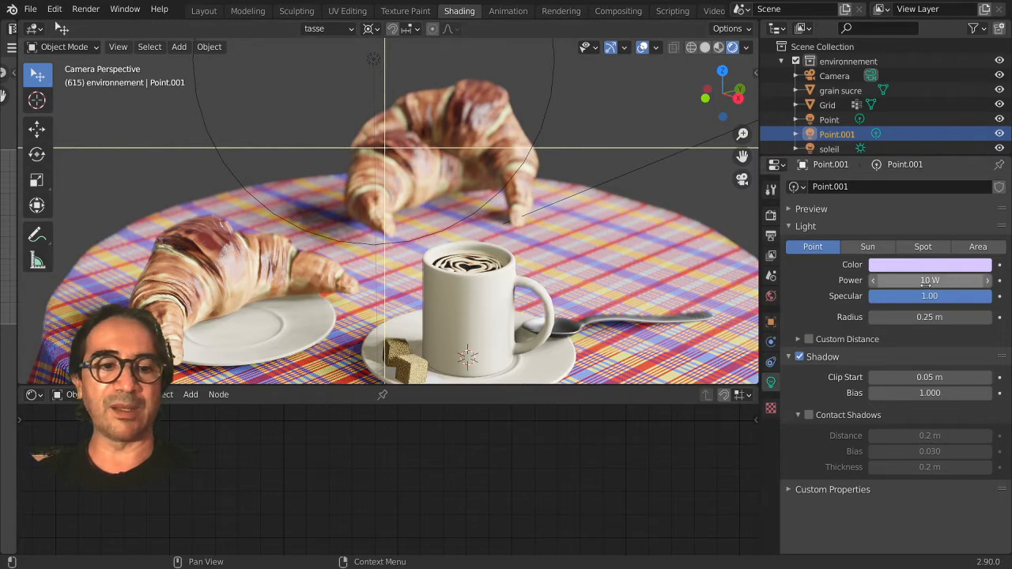
pyautogui.moveTo(930, 281); pyautogui.dragTo(970, 281)
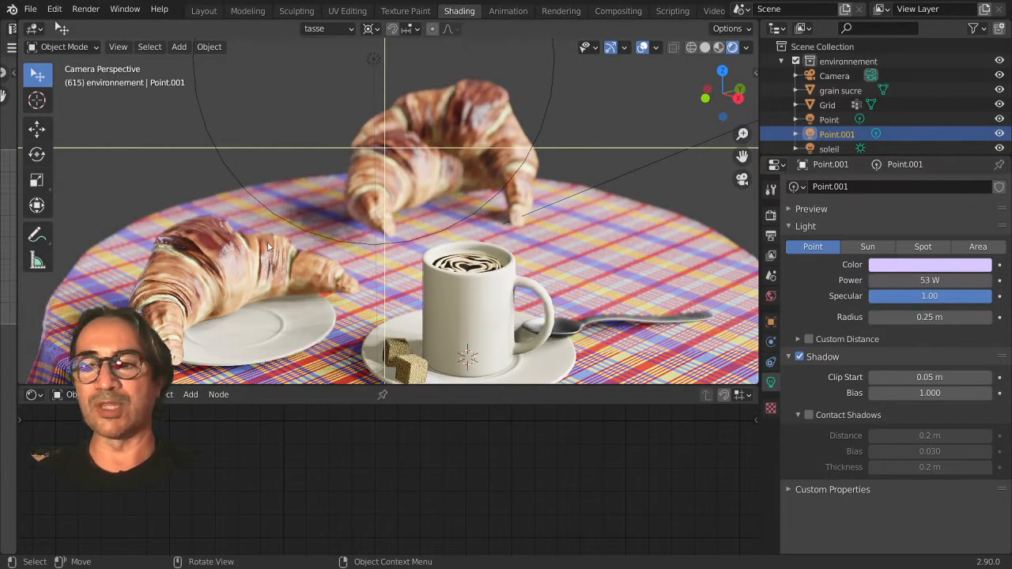
pyautogui.scroll(-5, 411, 135)
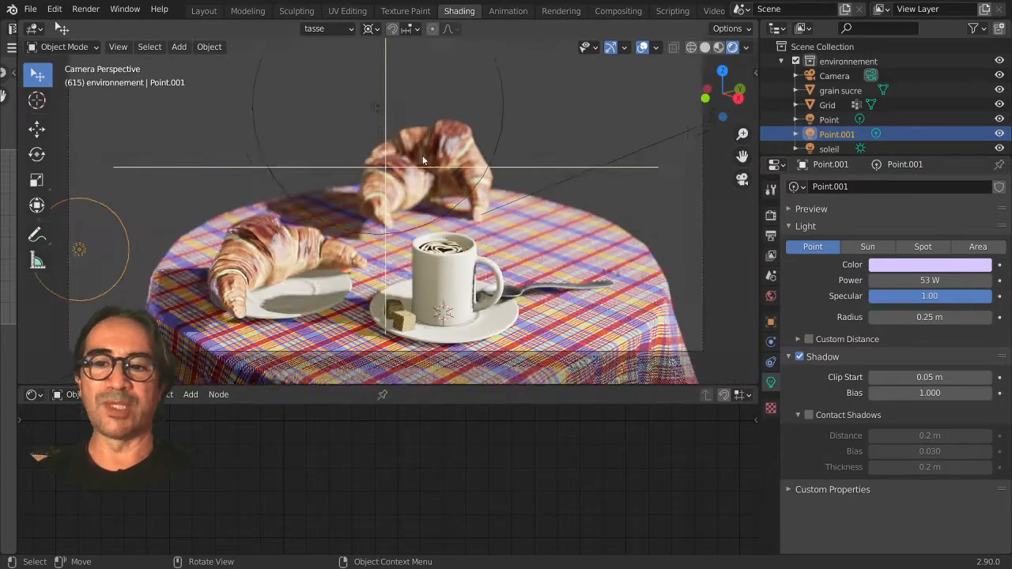
pyautogui.scroll(5, 443, 291)
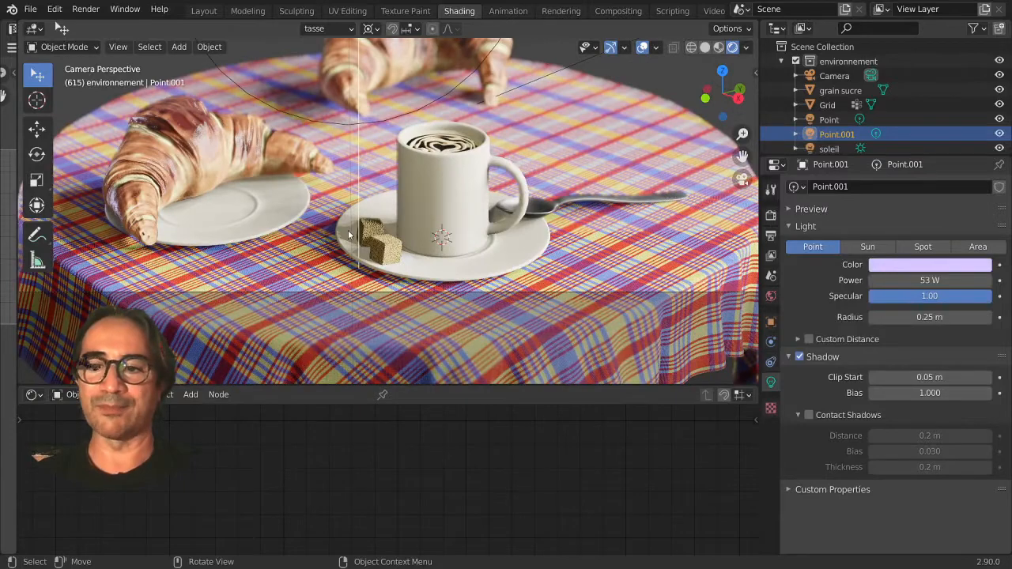
pyautogui.scroll(-6, 348, 230)
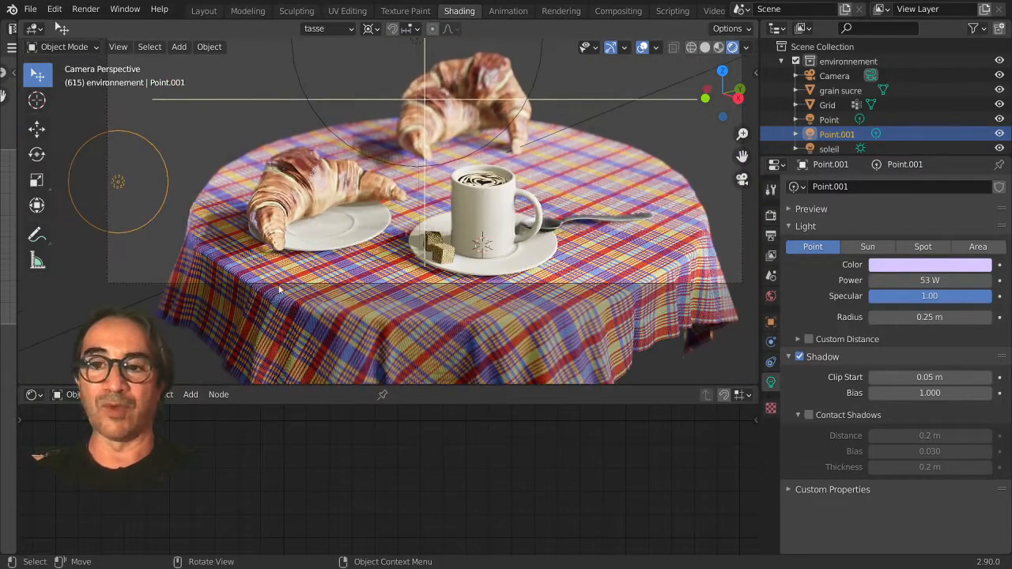
pyautogui.keyDown('shift'); pyautogui.moveTo(278, 291); pyautogui.dragTo(288, 337, button='middle'); pyautogui.keyUp('shift')
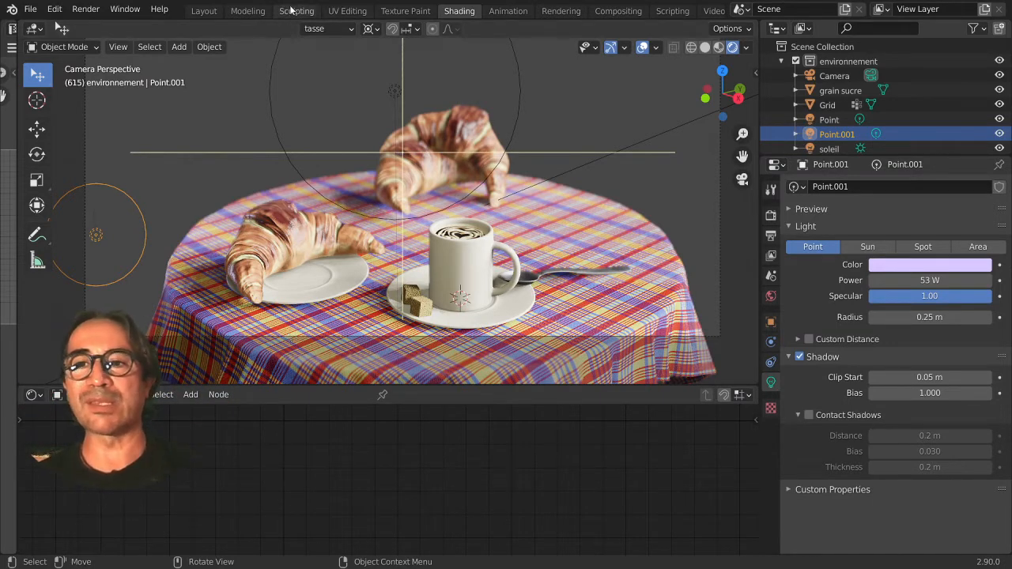
pyautogui.click(206, 47)
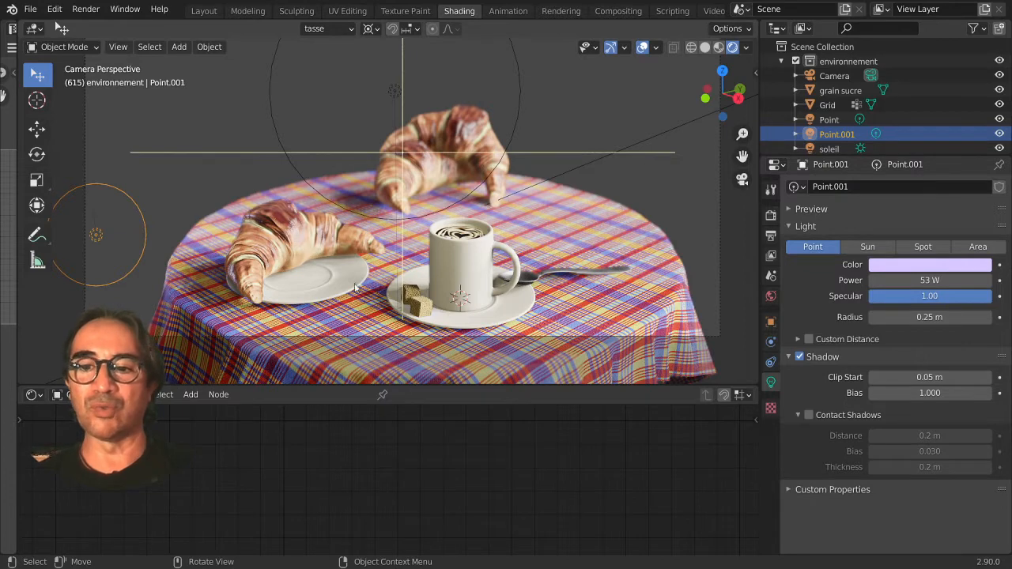